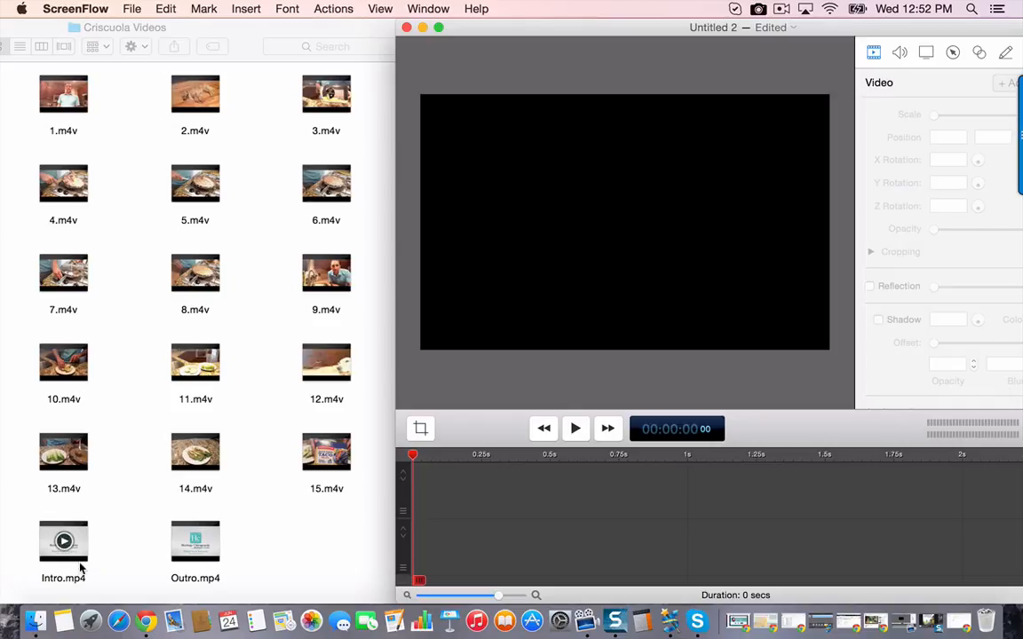
- Add Intro.mp4 at the start of the timeline and enlarge it to fill the whole canvas
left_click_drag(78, 538, 430, 497)
left_click_drag(539, 235, 500, 203)
left_click_drag(624, 160, 829, 229)
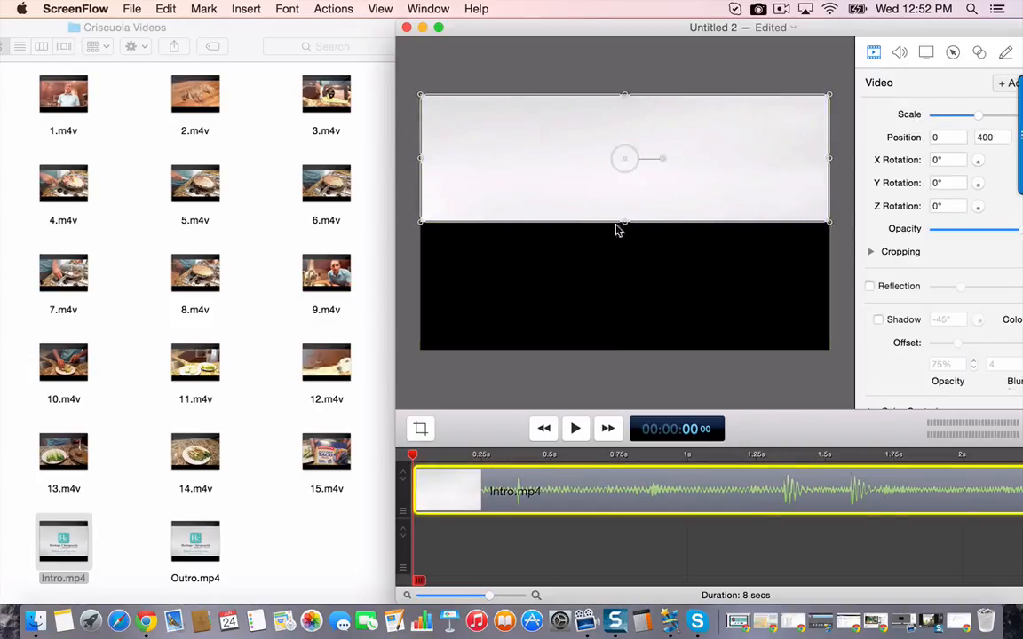
left_click_drag(626, 228, 626, 352)
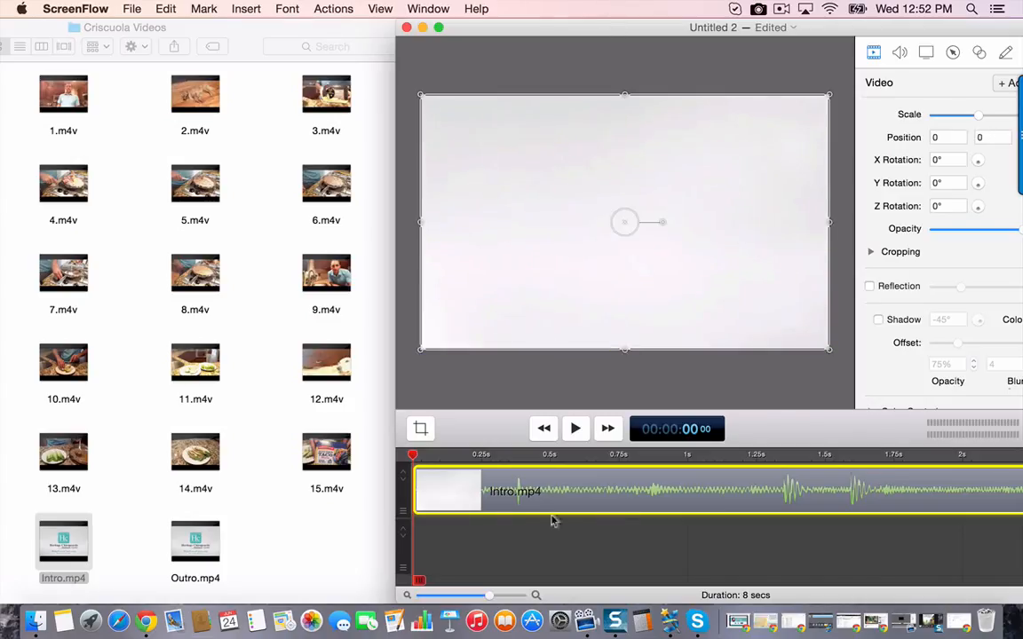
- Play back the closing seconds of the Intro.mp4 clip
left_click(470, 597)
scroll(518, 570, "right", 10)
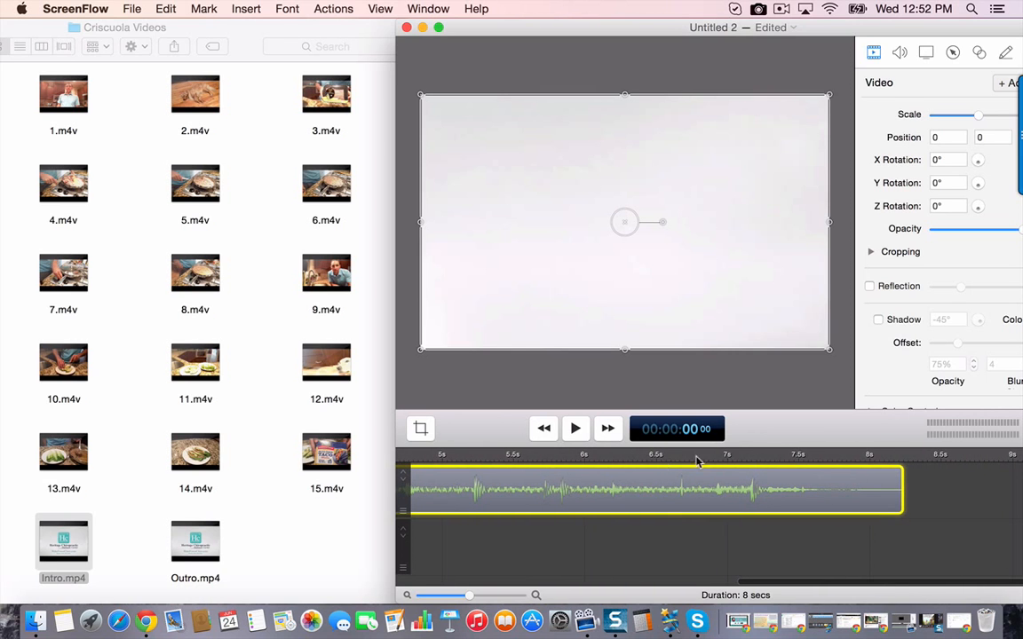
left_click(559, 462)
key("space")
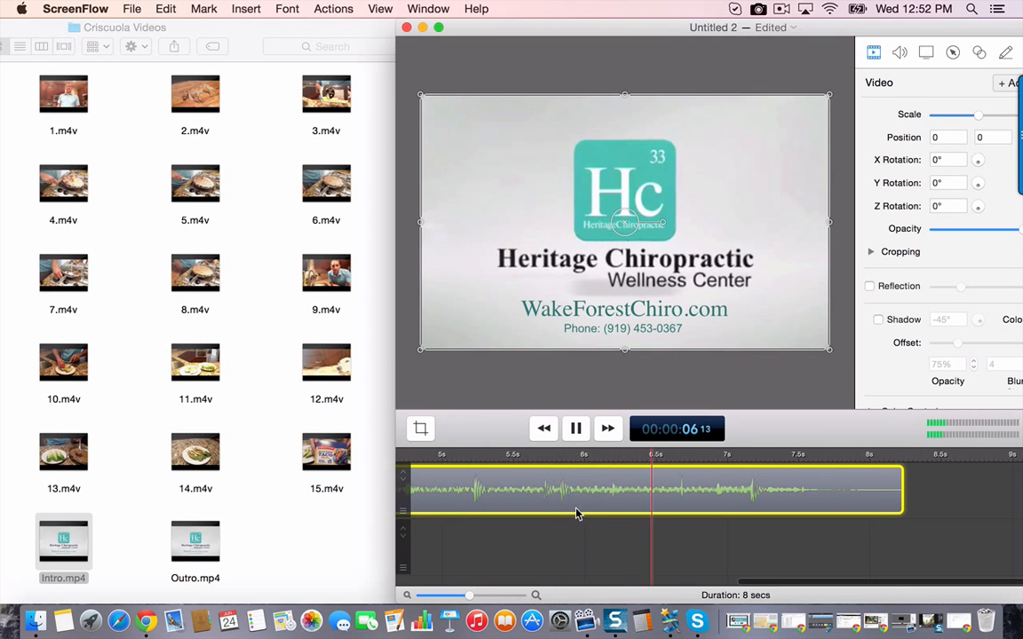
key("space")
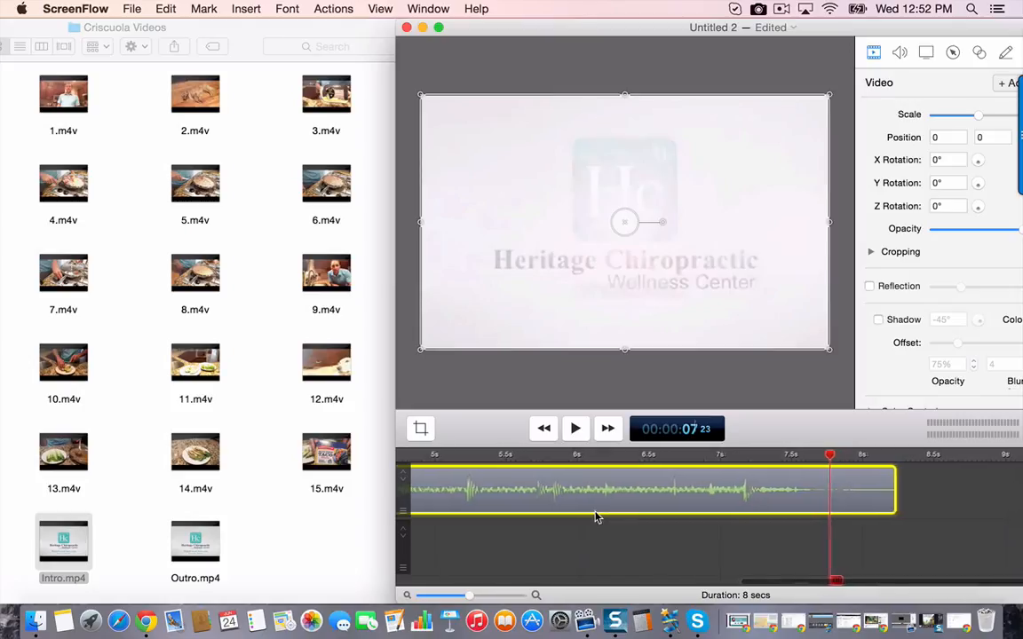
- Add 1.m4v to the timeline directly after the Intro.mp4 clip
left_click_drag(474, 597, 452, 598)
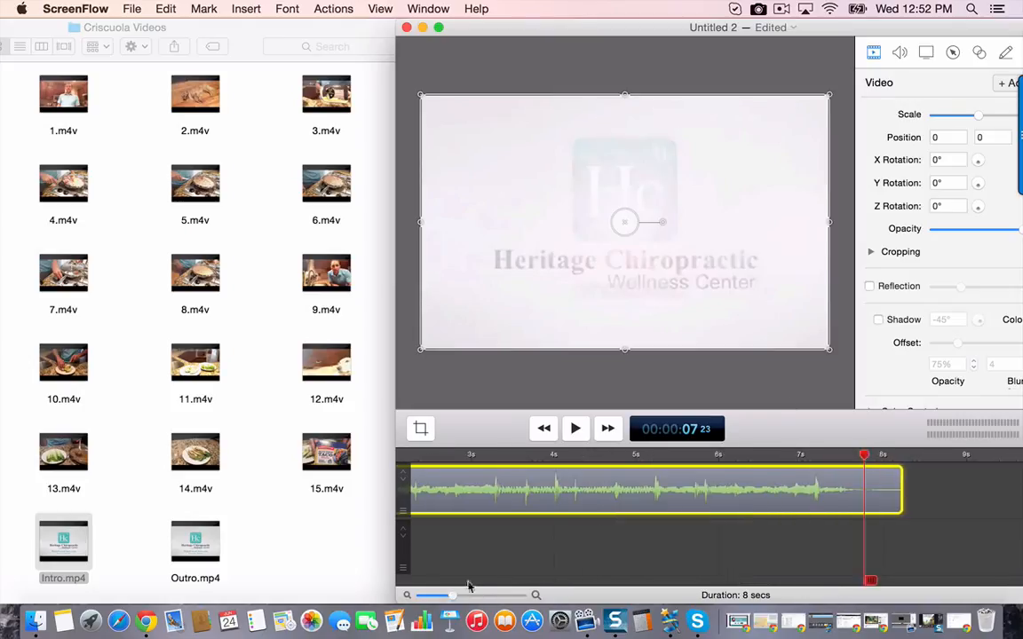
left_click(433, 597)
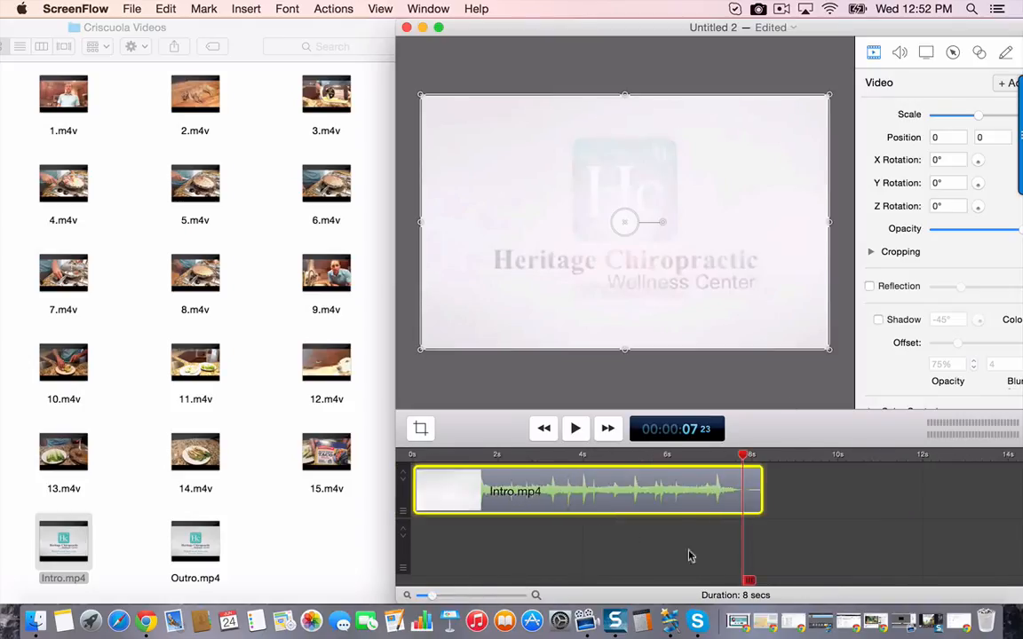
left_click(125, 123)
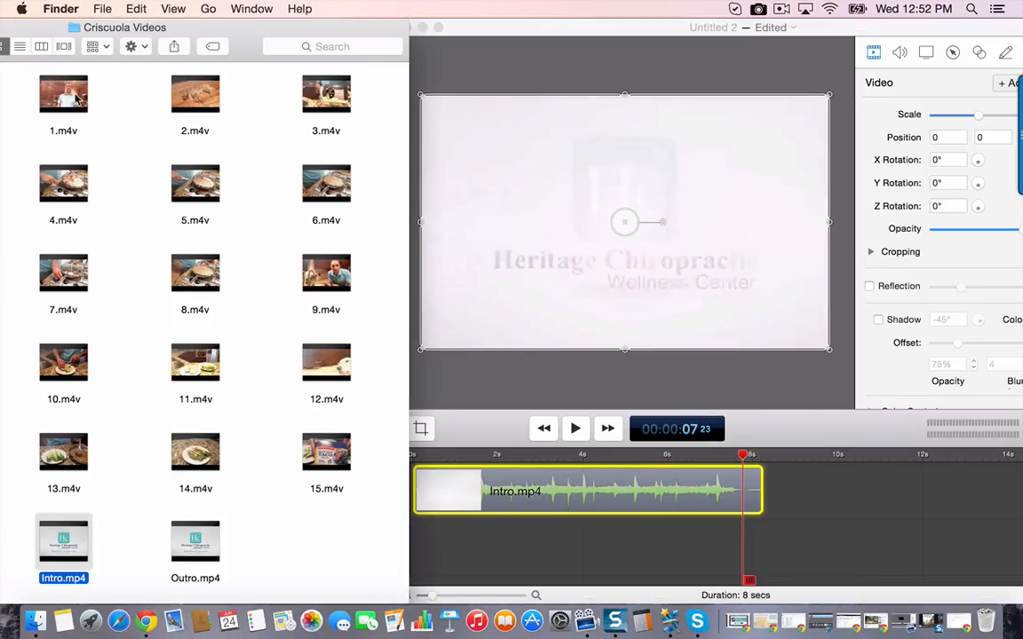
left_click_drag(68, 96, 772, 494)
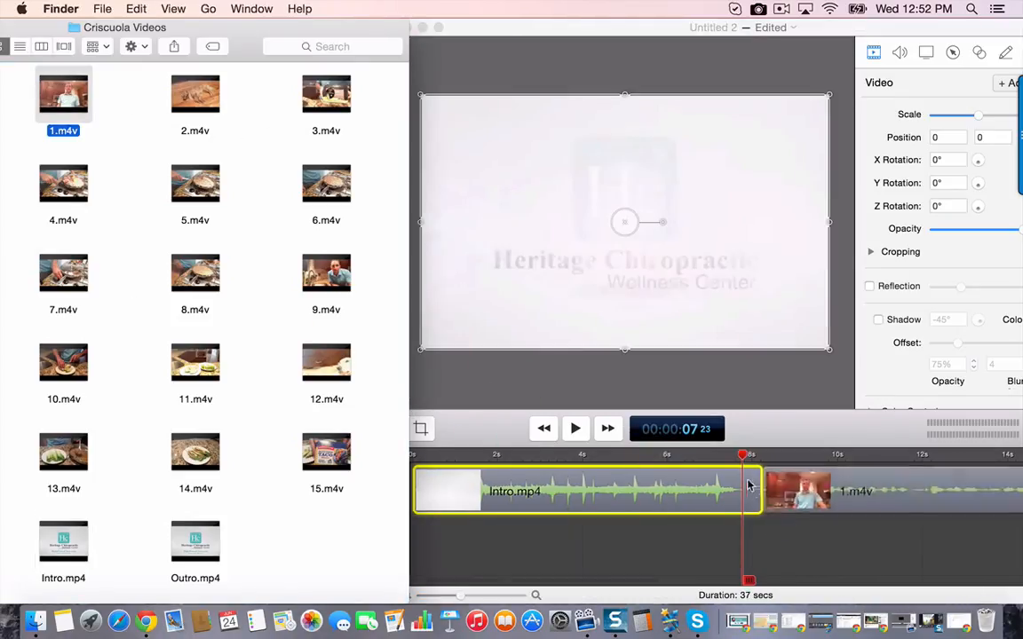
- Play back the cut from the end of Intro.mp4 into 1.m4v, starting at about 7 seconds
scroll(675, 524, "right", 5)
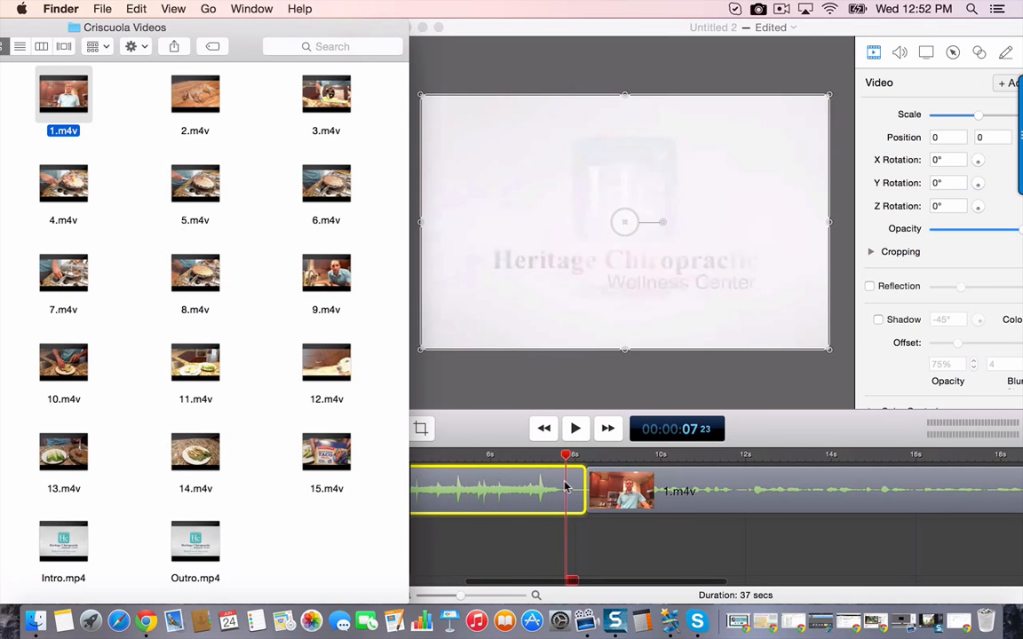
left_click(539, 488)
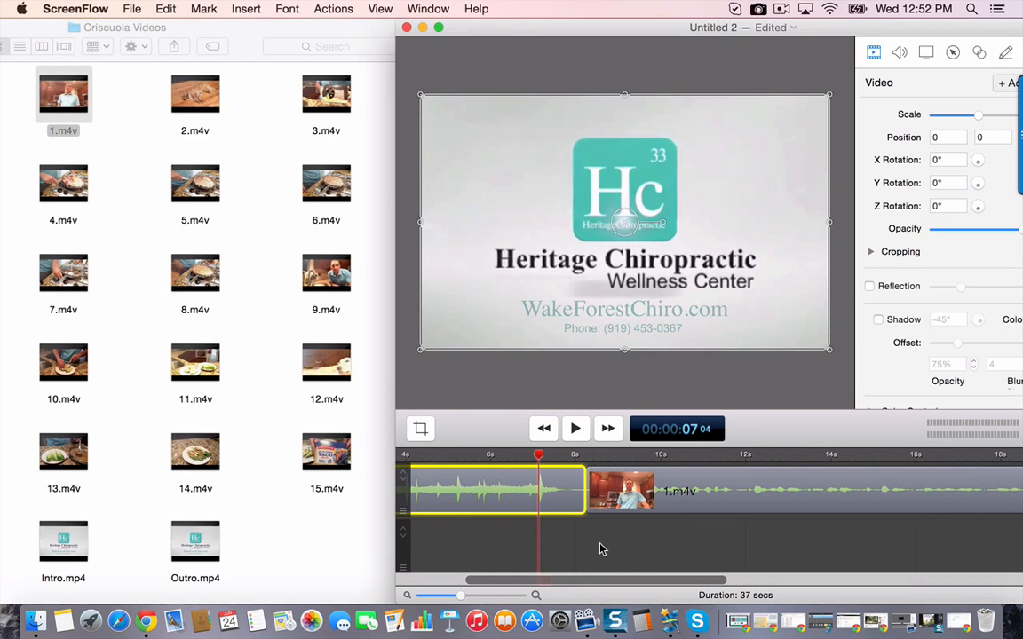
key("space")
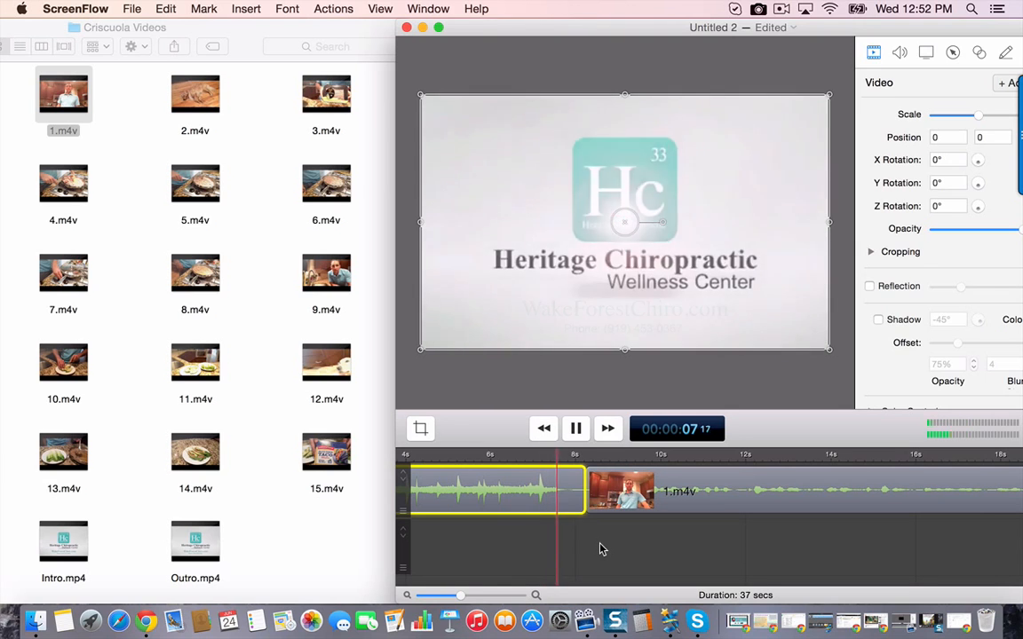
key("space")
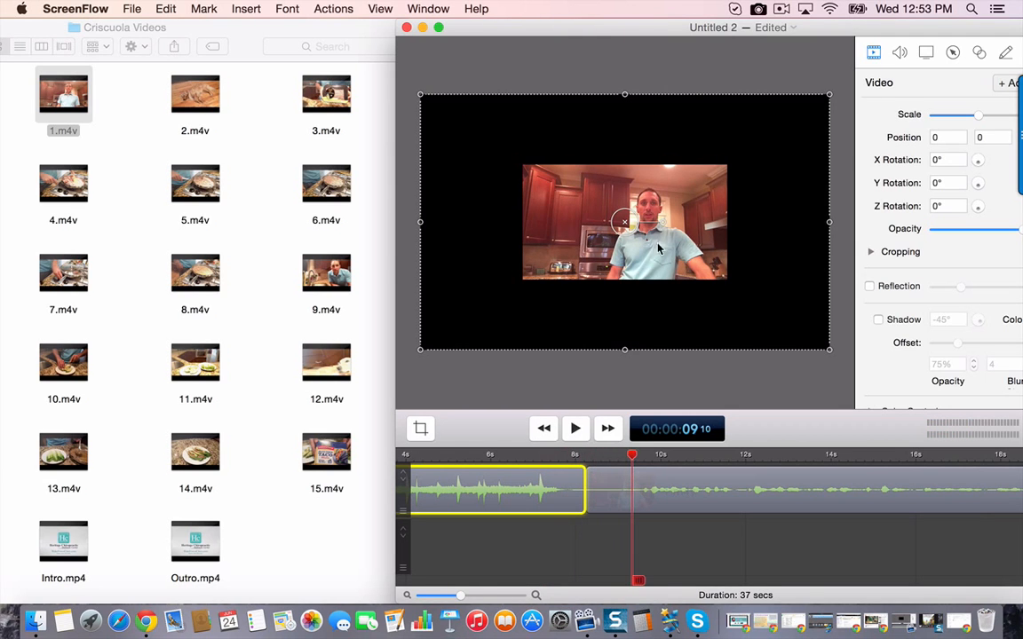
- Enlarge the 1.m4v clip so that it fills the whole canvas
left_click_drag(612, 177, 688, 197)
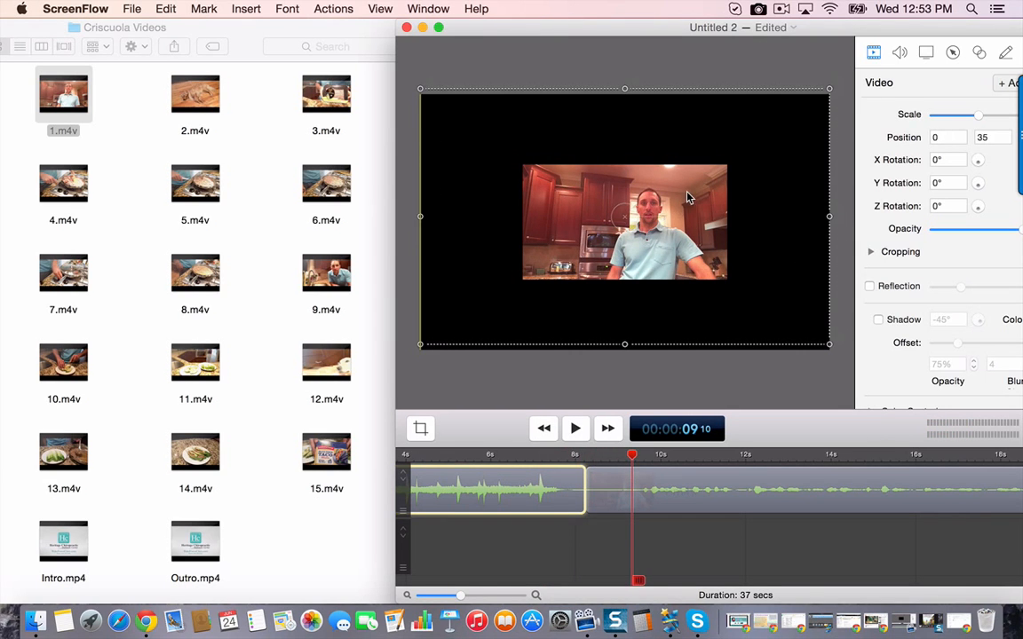
left_click(680, 484)
left_click_drag(637, 255, 535, 184)
left_click_drag(627, 156, 826, 155)
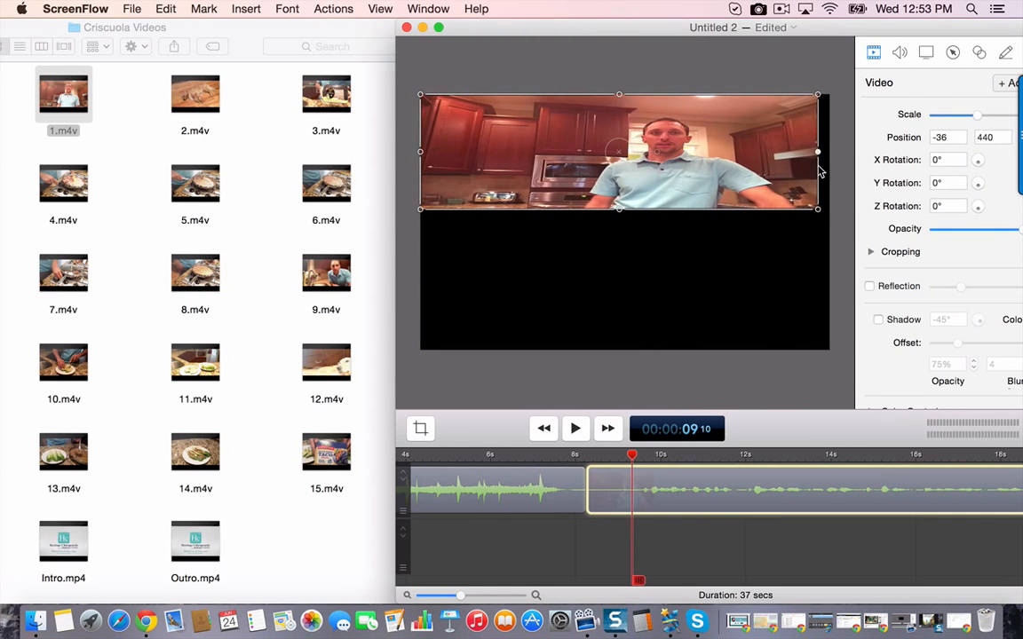
left_click_drag(626, 213, 623, 349)
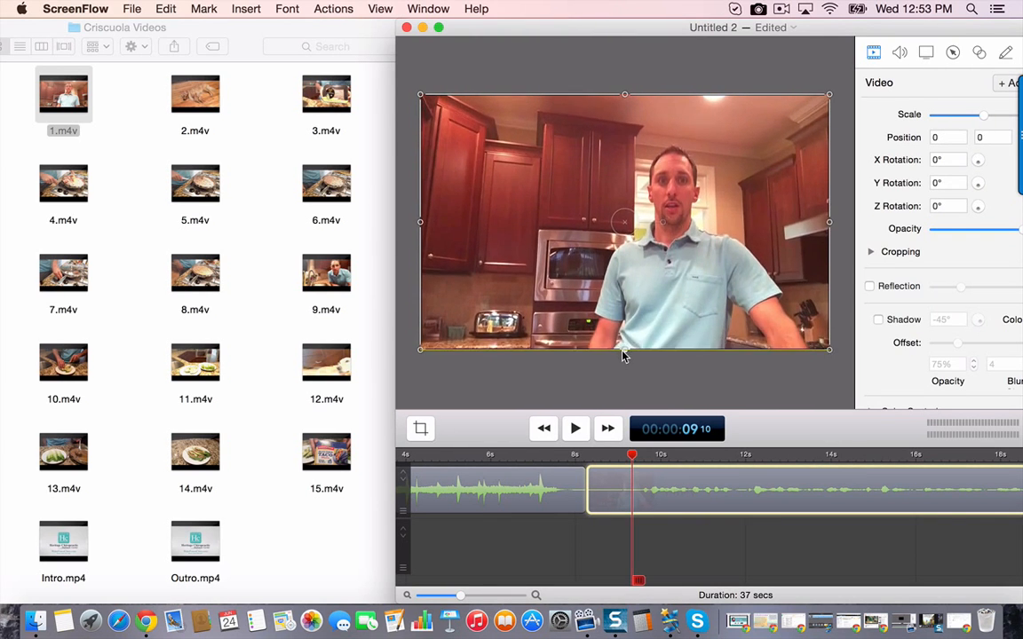
left_click(690, 388)
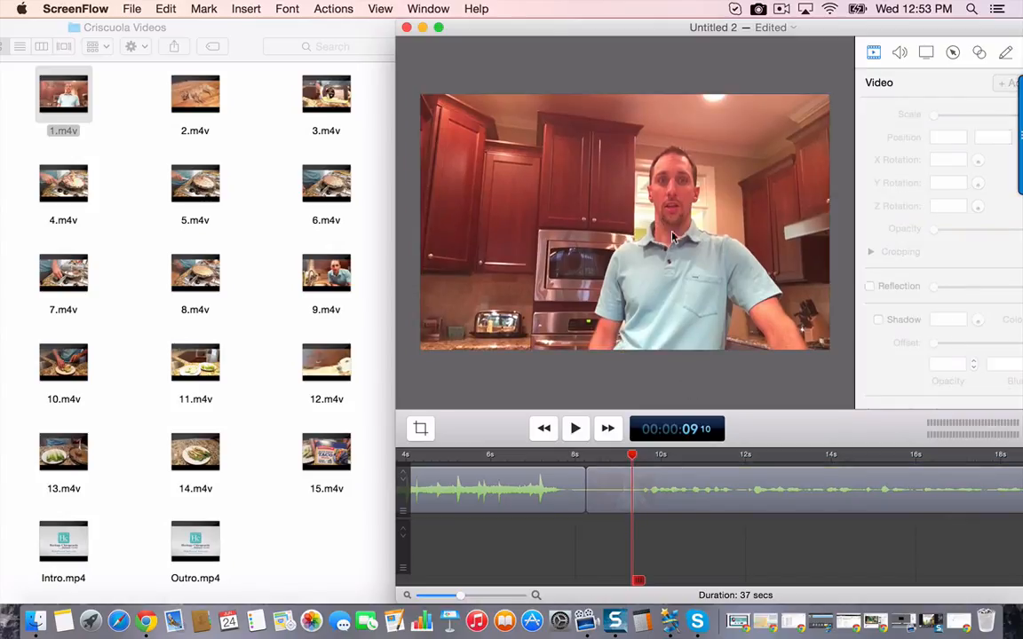
- Stretch 1.m4v horizontally slightly past both side edges of the canvas, to position -49, 0
left_click(487, 232)
left_click_drag(423, 226, 397, 223)
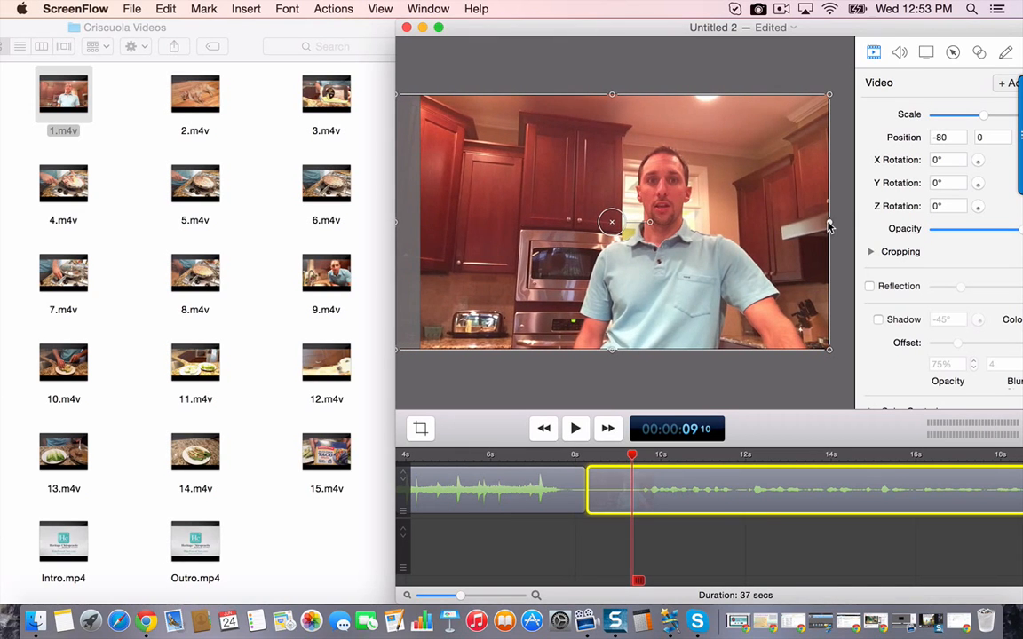
left_click_drag(829, 223, 843, 224)
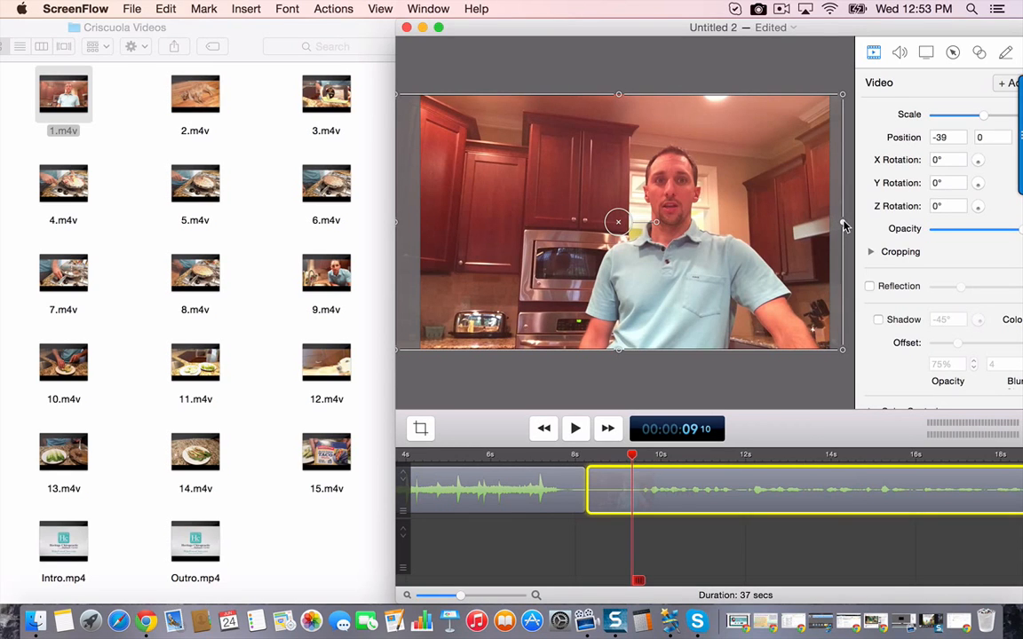
left_click_drag(845, 226, 840, 223)
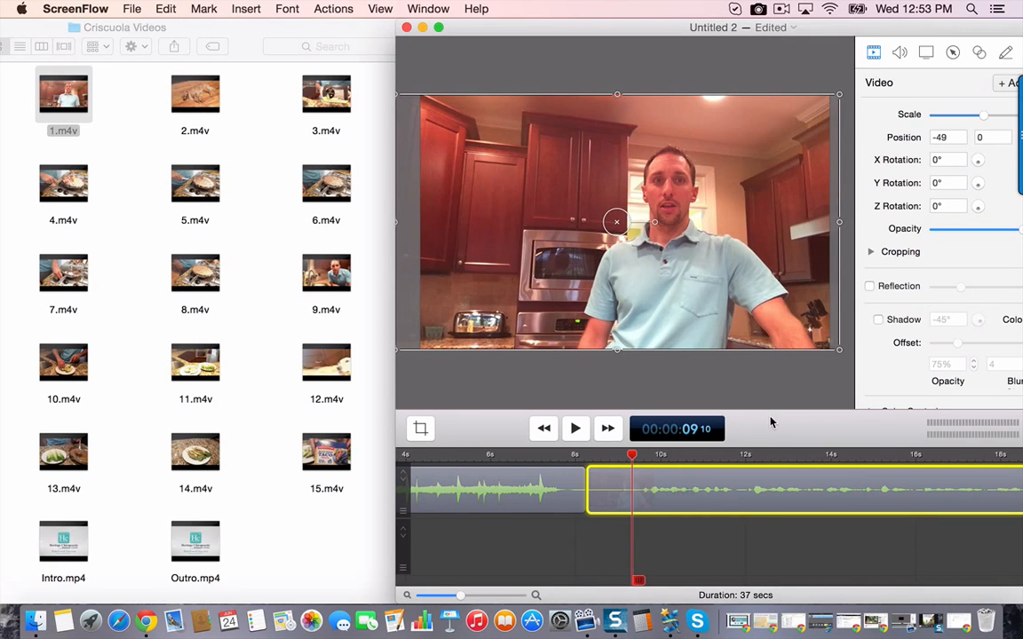
- Play back the beginning of 1.m4v to find where the speech starts
scroll(685, 486, "right", 5)
scroll(504, 456, "left", 3)
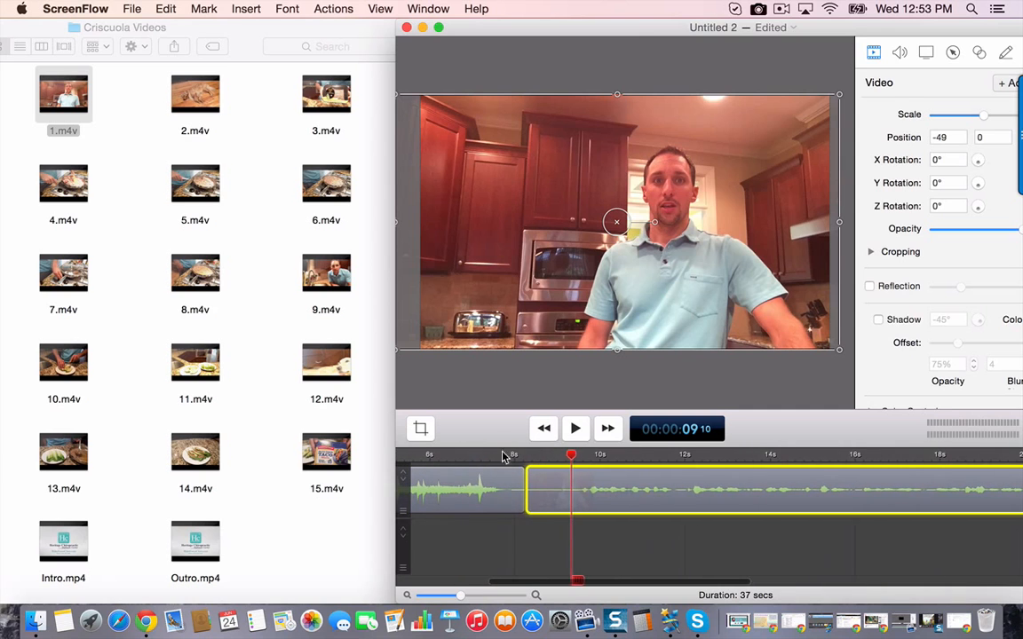
left_click(495, 461)
key("space")
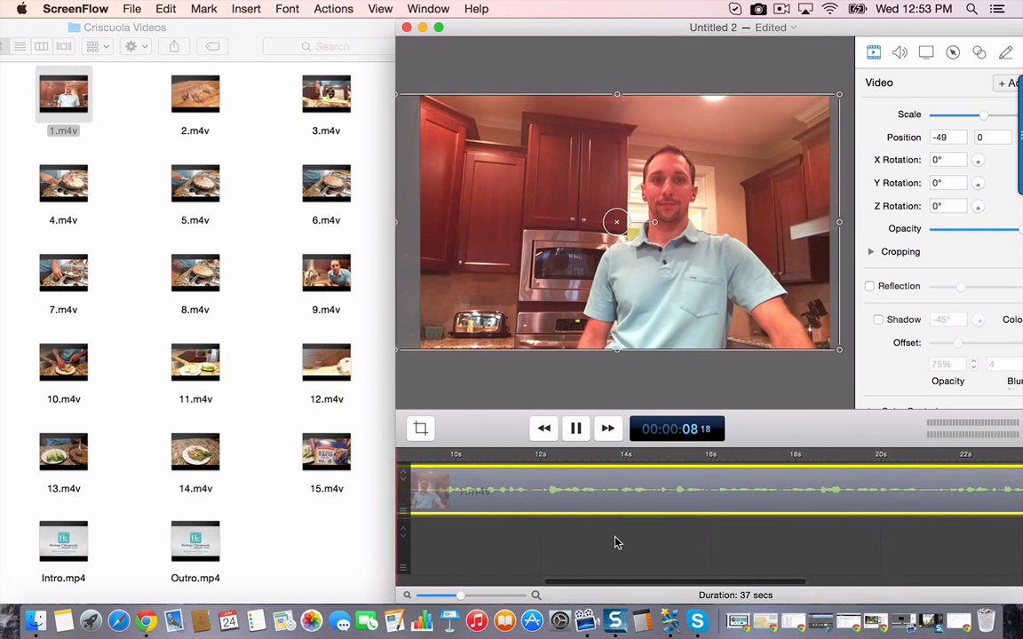
scroll(617, 543, "left", 5)
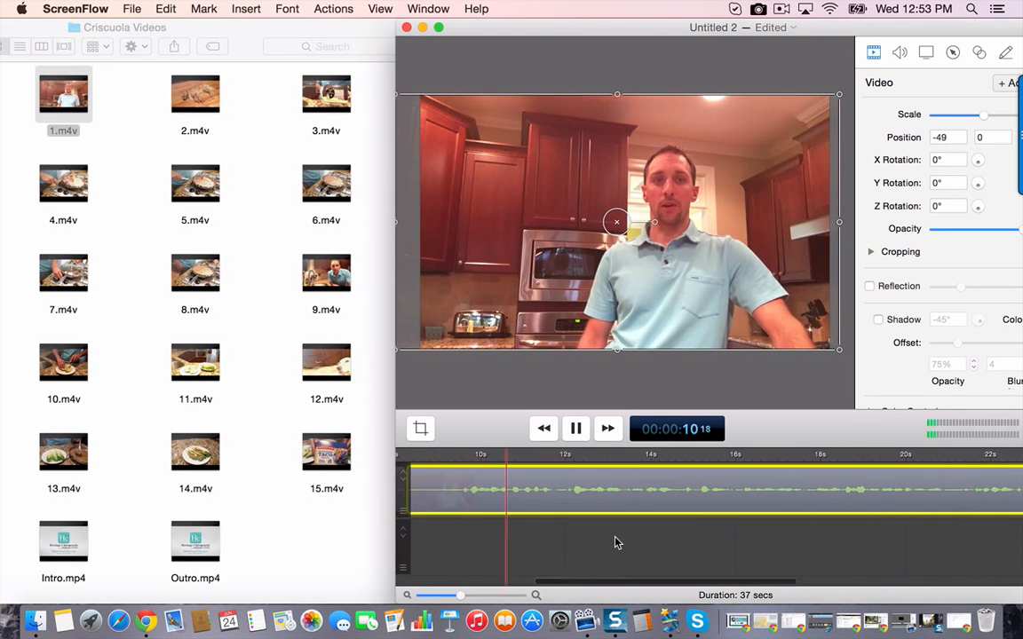
key("space")
- Split 1.m4v at 00:00:08 17, delete the short leading piece and move the remainder up against Intro.mp4
left_click(539, 456)
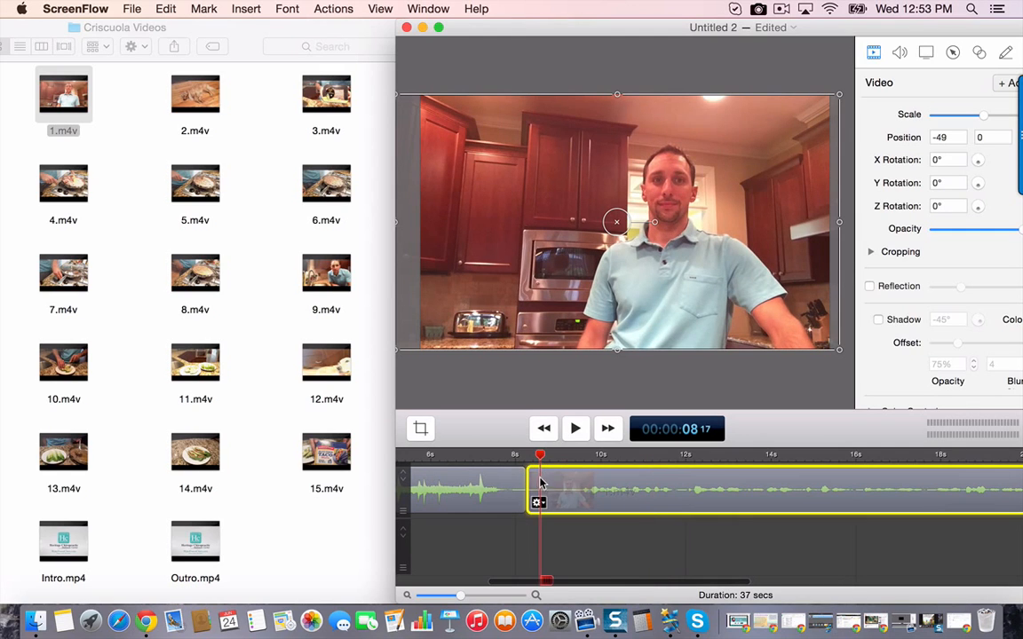
right_click(541, 484)
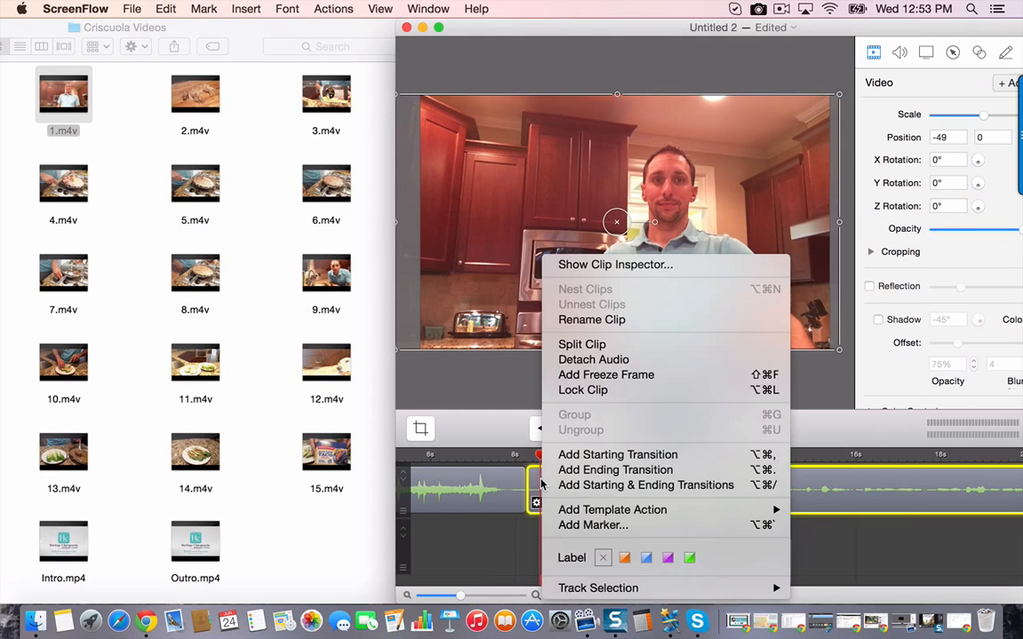
left_click(571, 349)
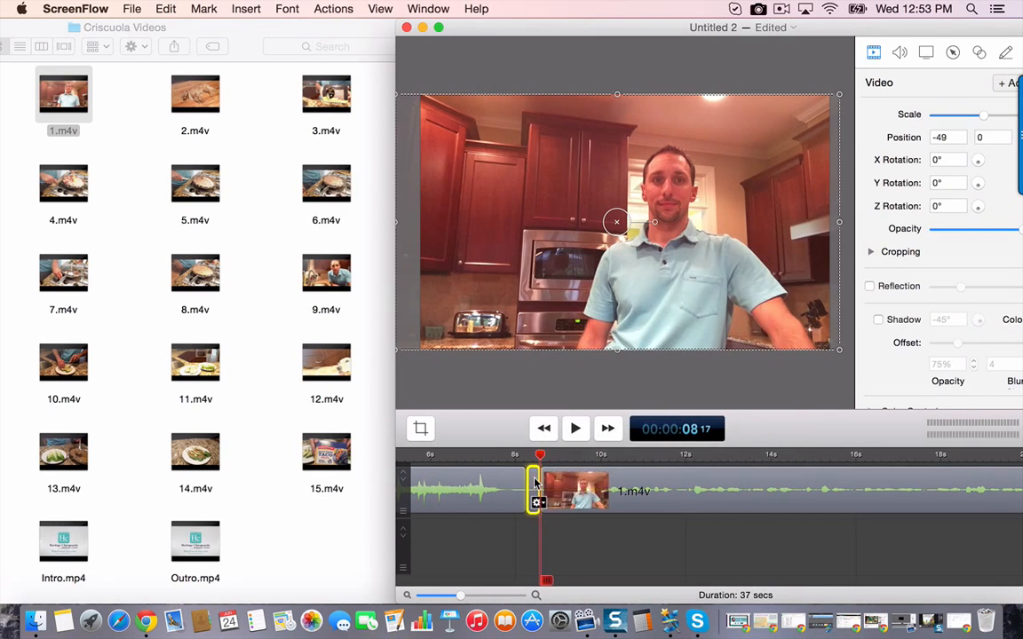
left_click(535, 483)
left_click_drag(601, 489, 587, 488)
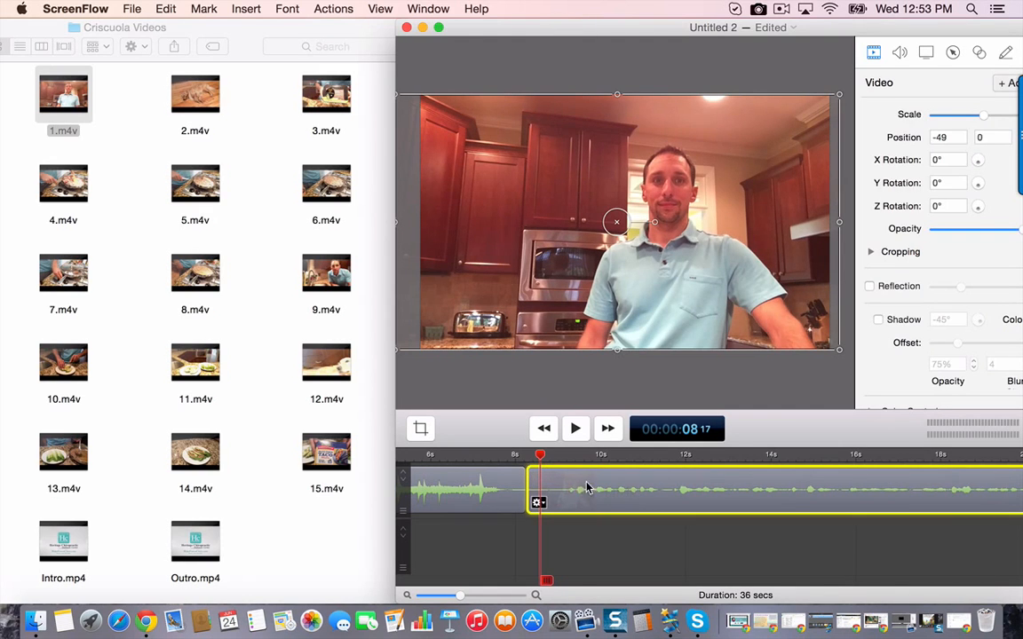
- Add starting and ending transitions to the trimmed 1.m4v clip
right_click(552, 486)
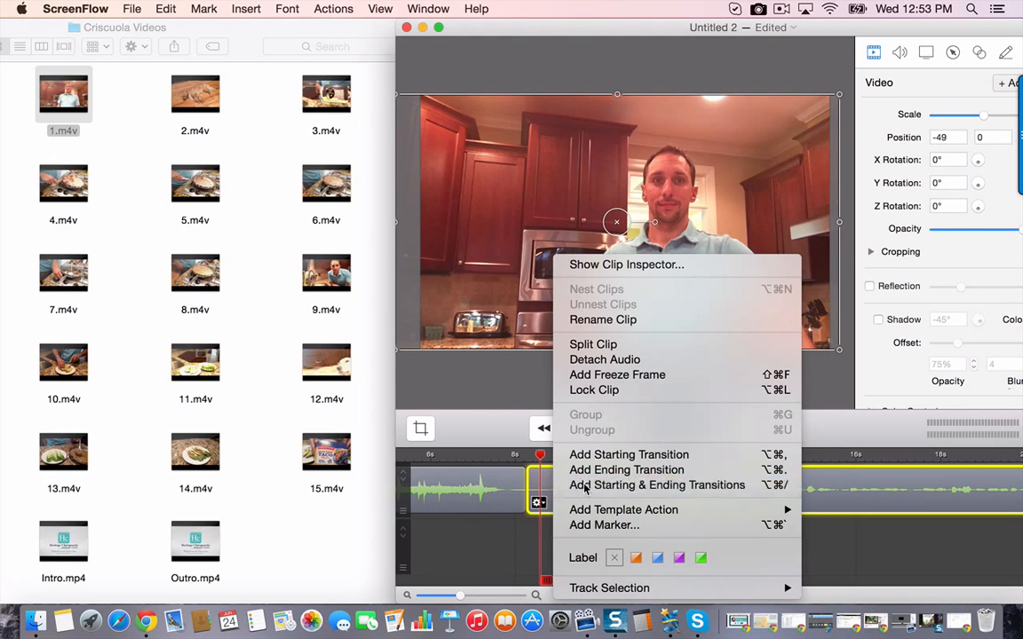
left_click(584, 486)
- Look through the transition styles available for the starting transition of 1.m4v
right_click(549, 481)
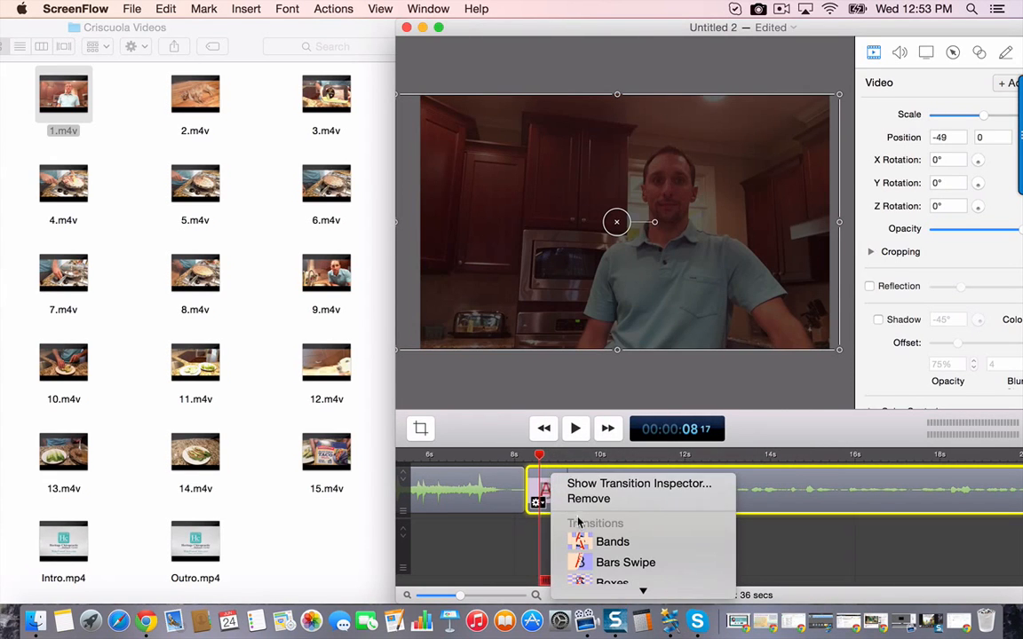
left_click(539, 484)
right_click(538, 485)
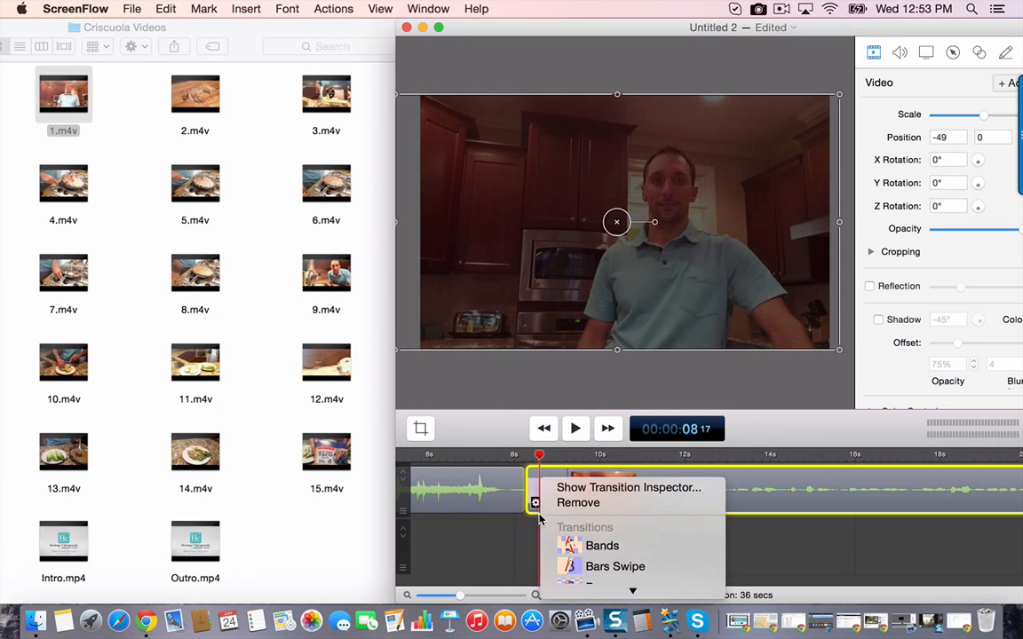
left_click(540, 508)
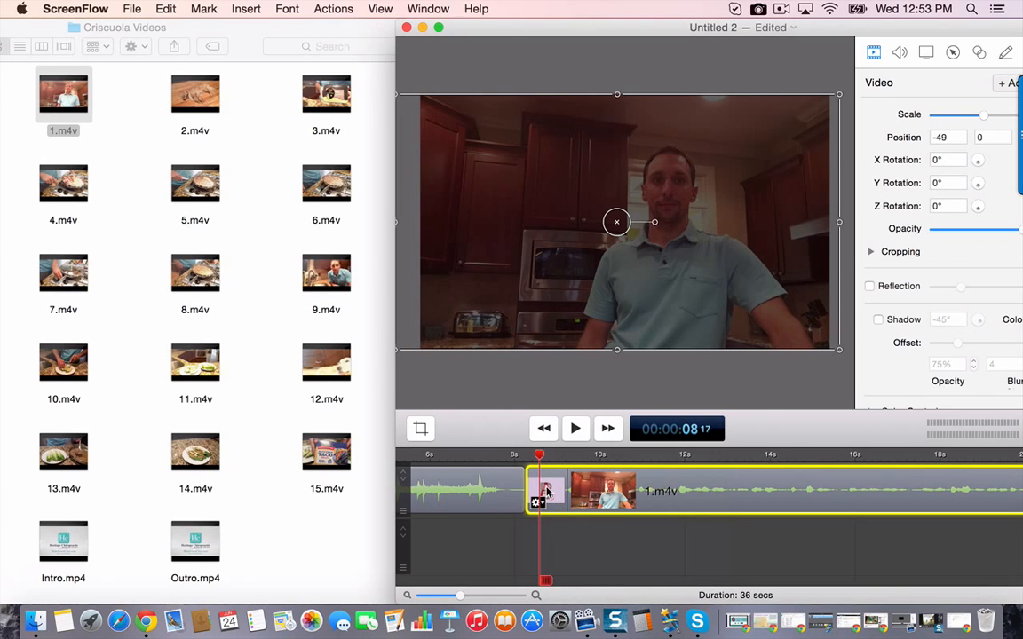
right_click(547, 493)
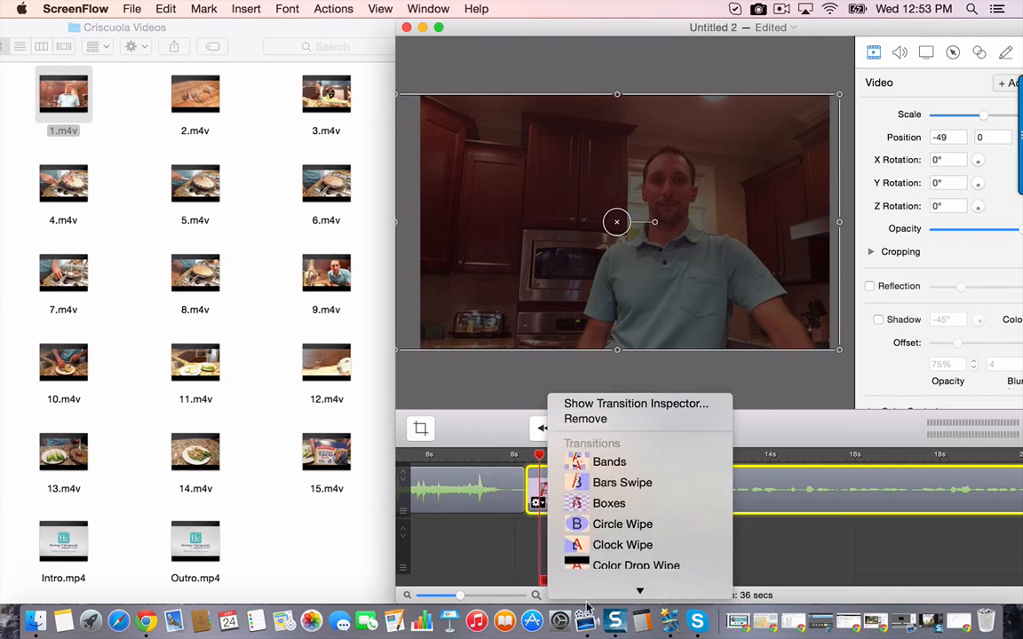
left_click(588, 567)
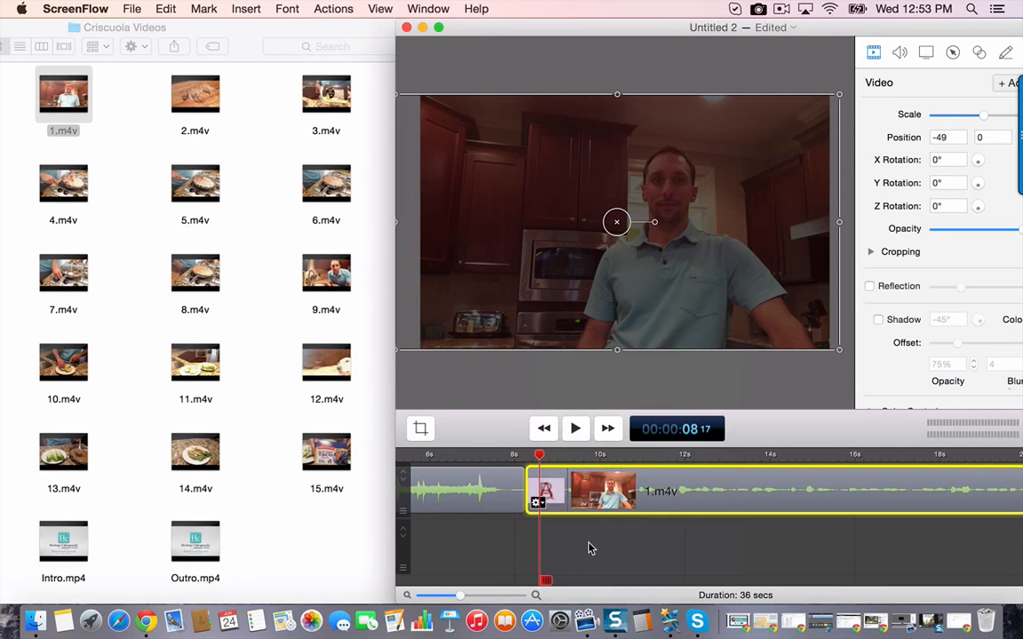
- Choose Cross Dissolve as the style of the ending transition of 1.m4v
scroll(588, 548, "right", 10)
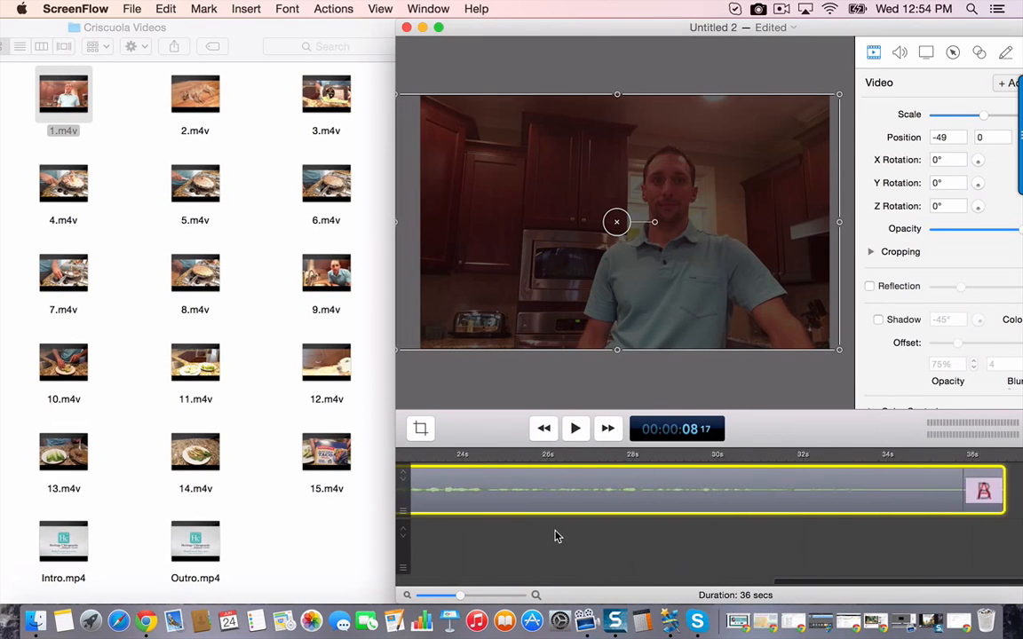
scroll(555, 536, "right", 3)
right_click(875, 493)
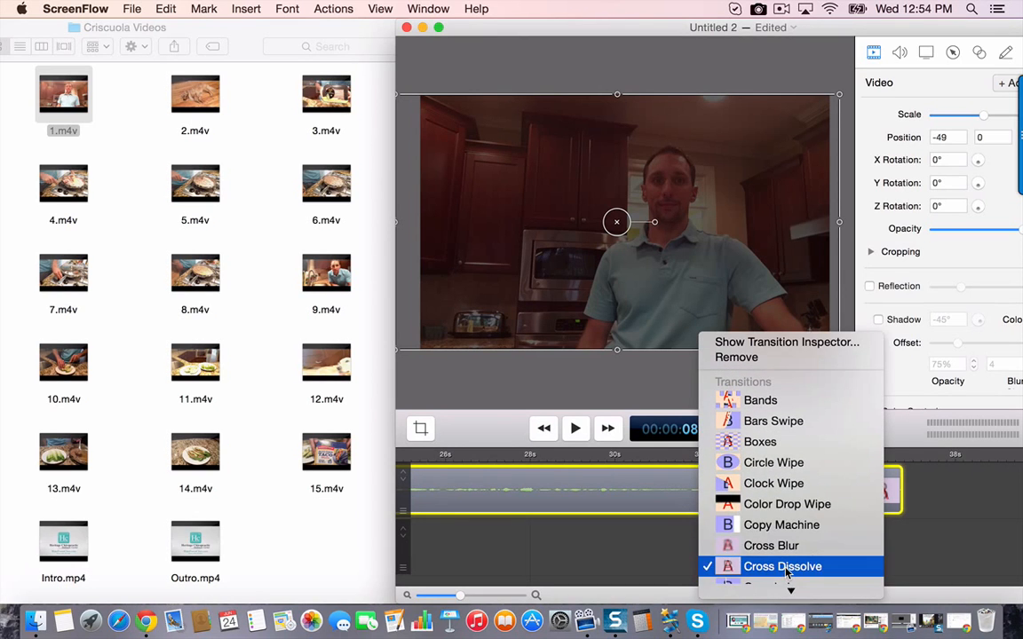
left_click(785, 568)
- Play back the cut from Intro.mp4 into 1.m4v from 00:00:06 21 to check the starting transition and sound
scroll(742, 531, "left", 6)
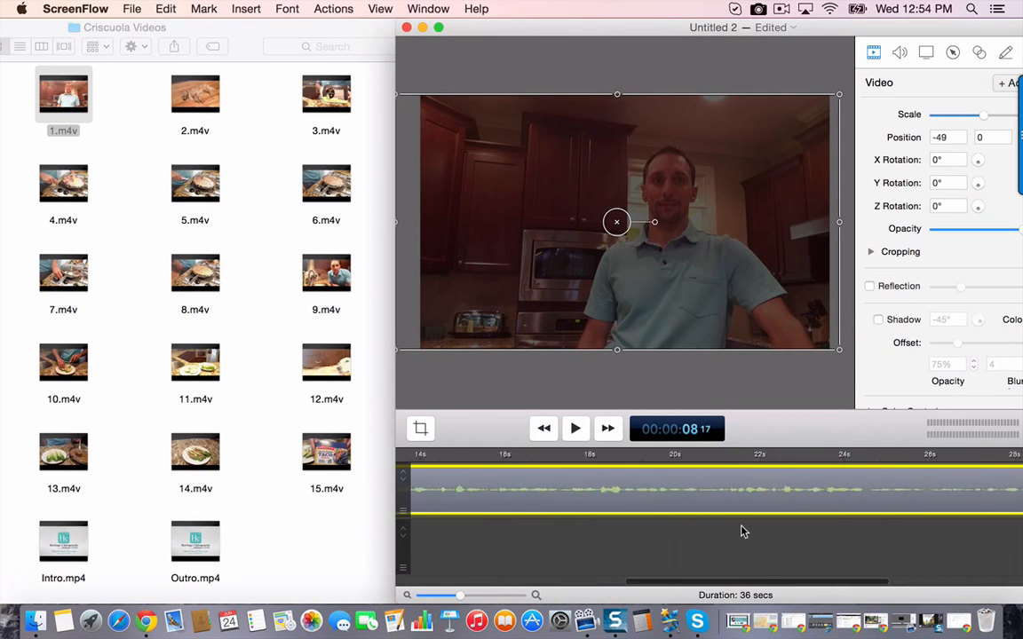
scroll(743, 531, "left", 5)
left_click(554, 454)
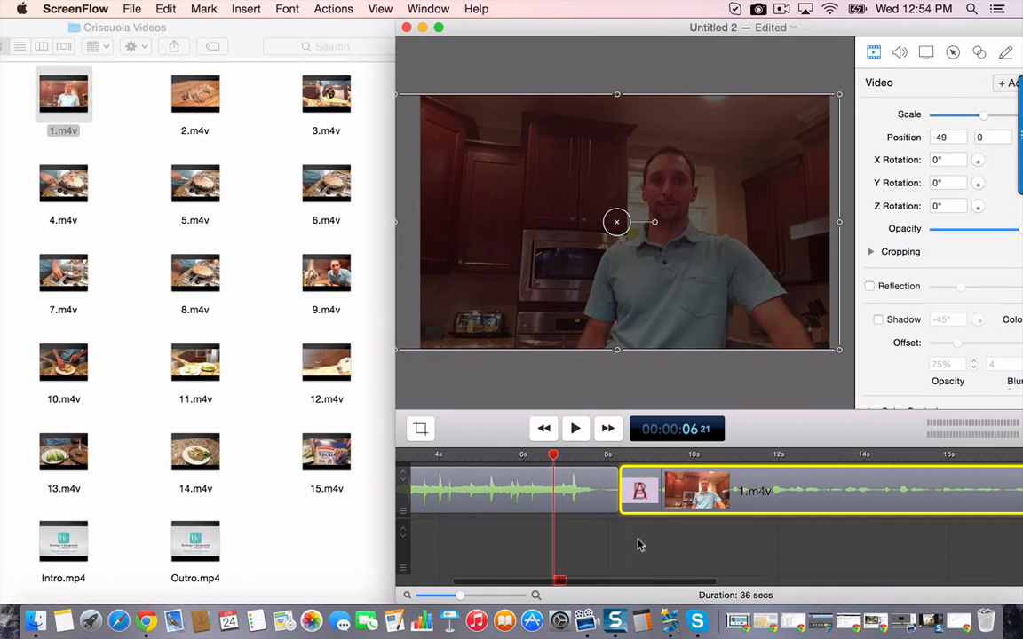
left_click(641, 548)
key("space")
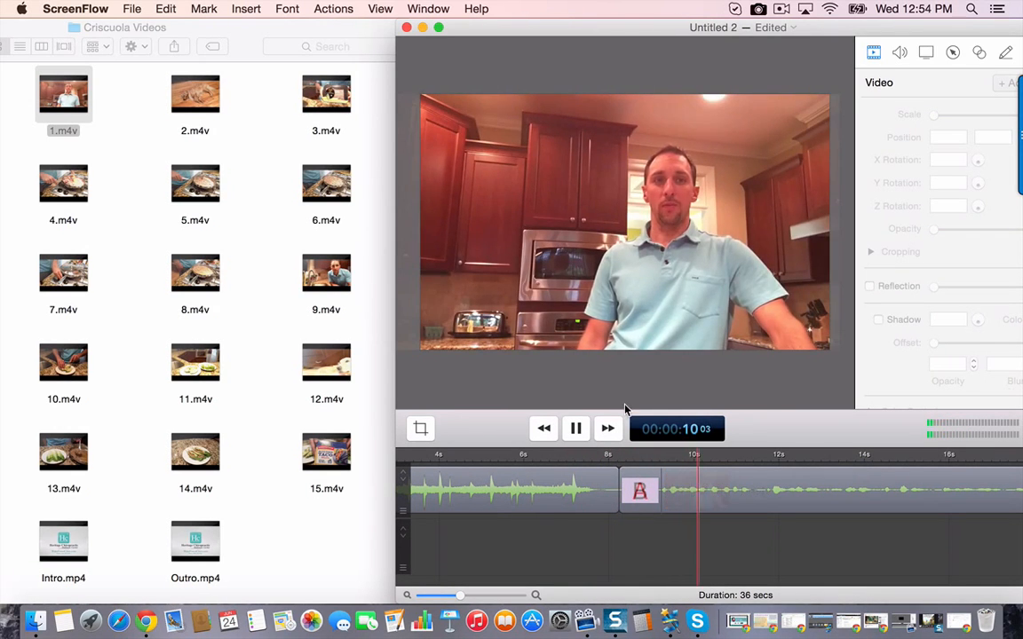
scroll(708, 541, "right", 3)
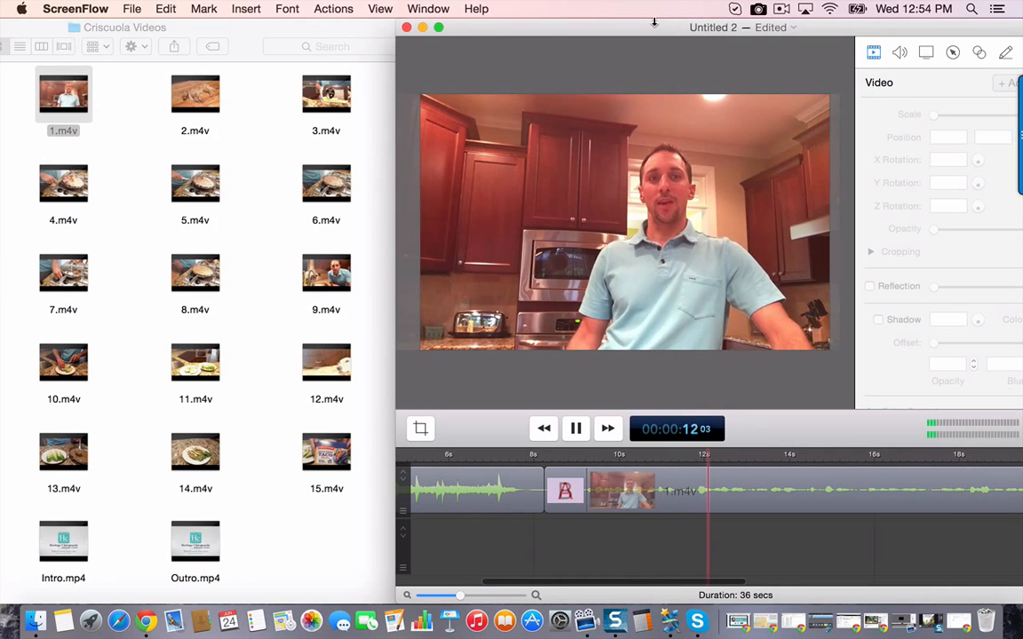
key("space")
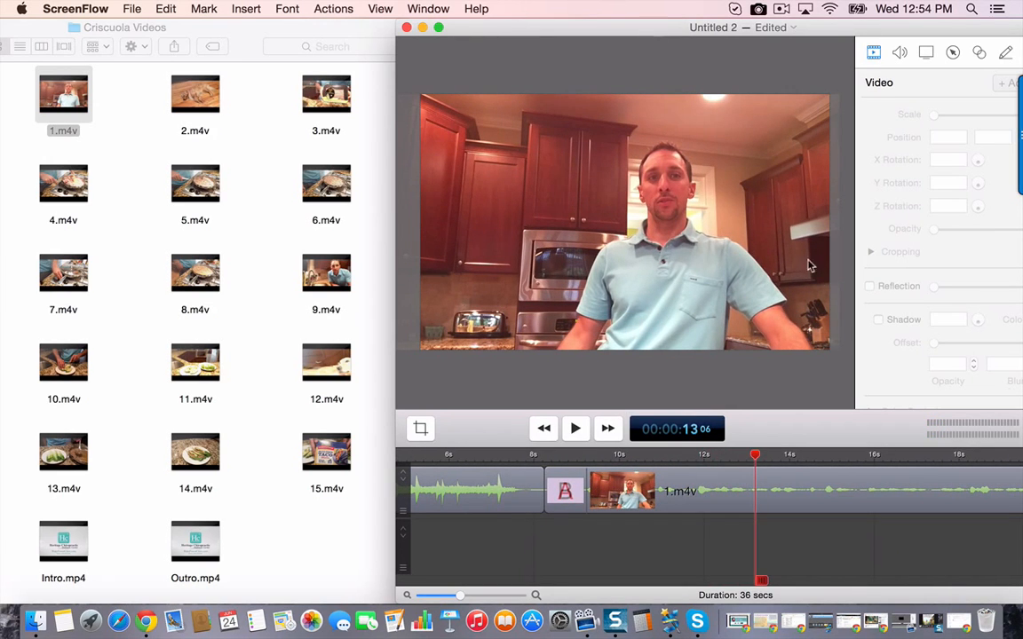
- Raise the audio volume of 1.m4v to 150%
left_click(776, 486)
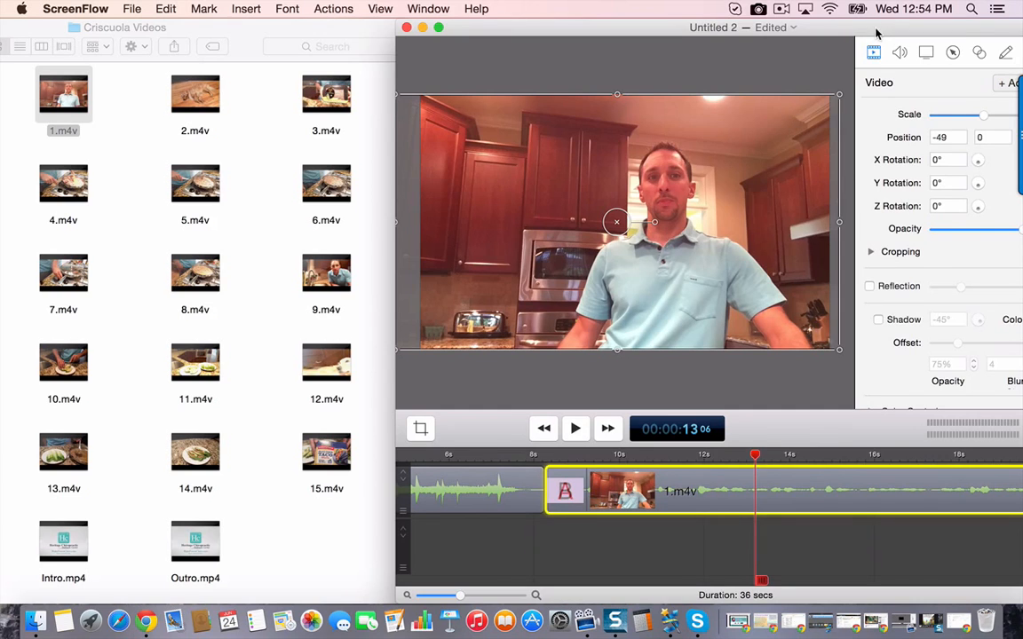
left_click_drag(876, 33, 806, 33)
left_click(974, 112)
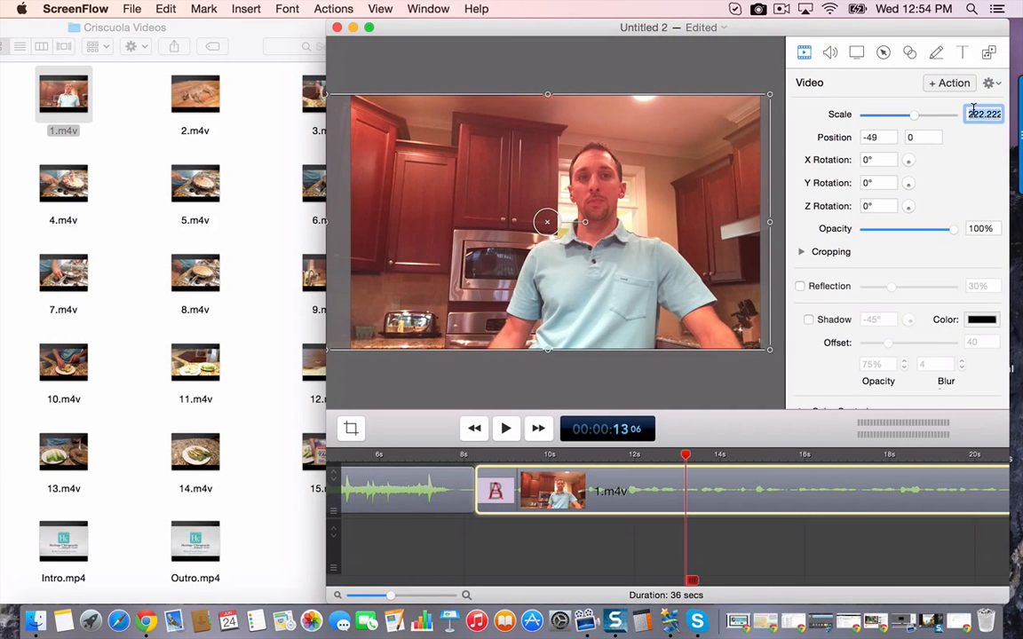
left_click_drag(914, 116, 913, 117)
left_click(829, 54)
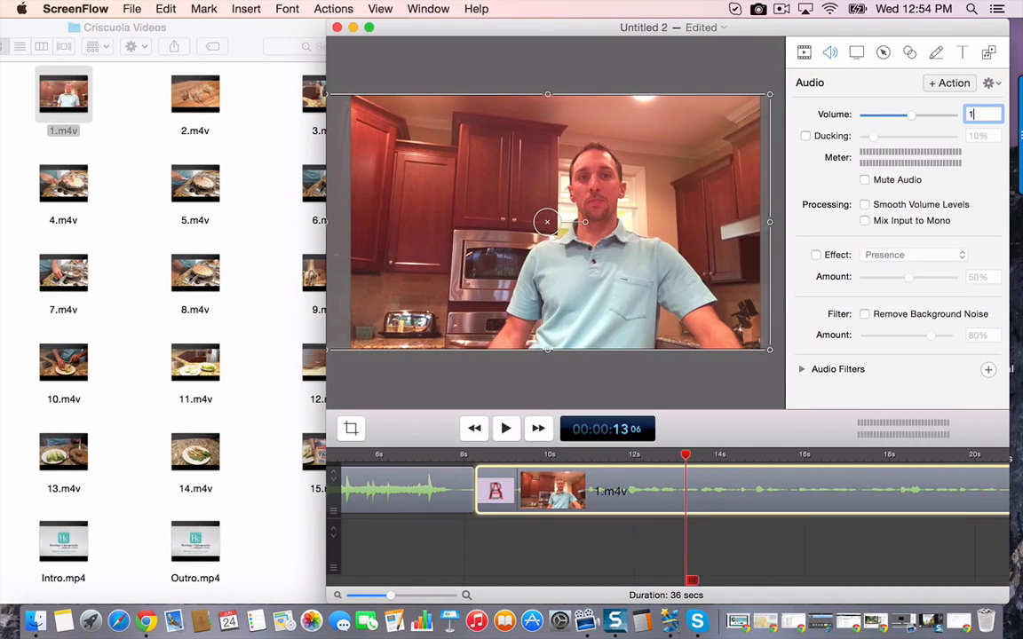
mouse_move(991, 142)
key("Return")
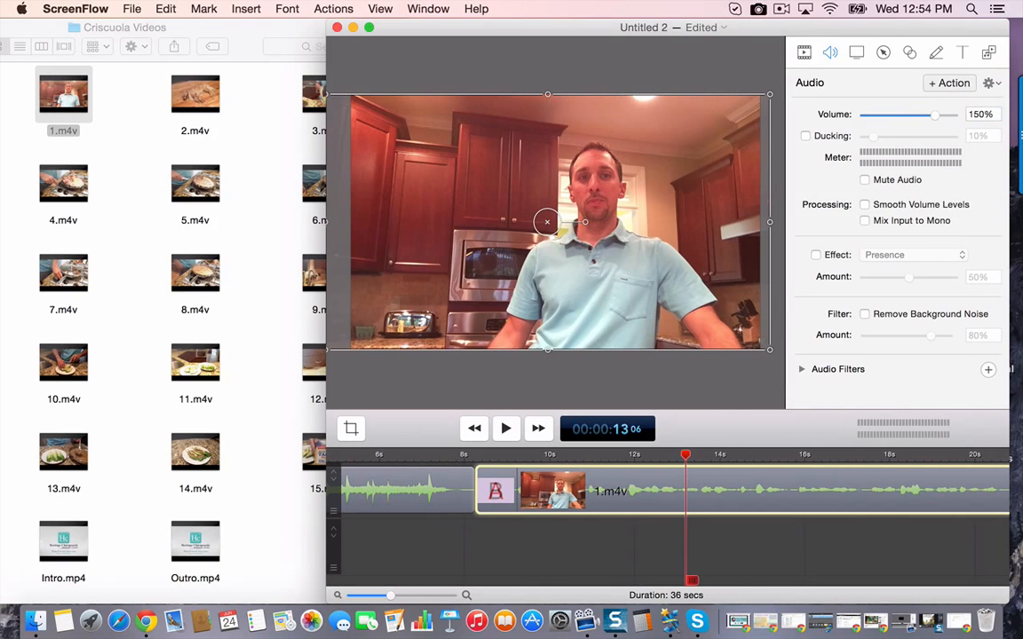
- Play back a short stretch of speech in 1.m4v to check its volume
left_click(618, 484)
key("space")
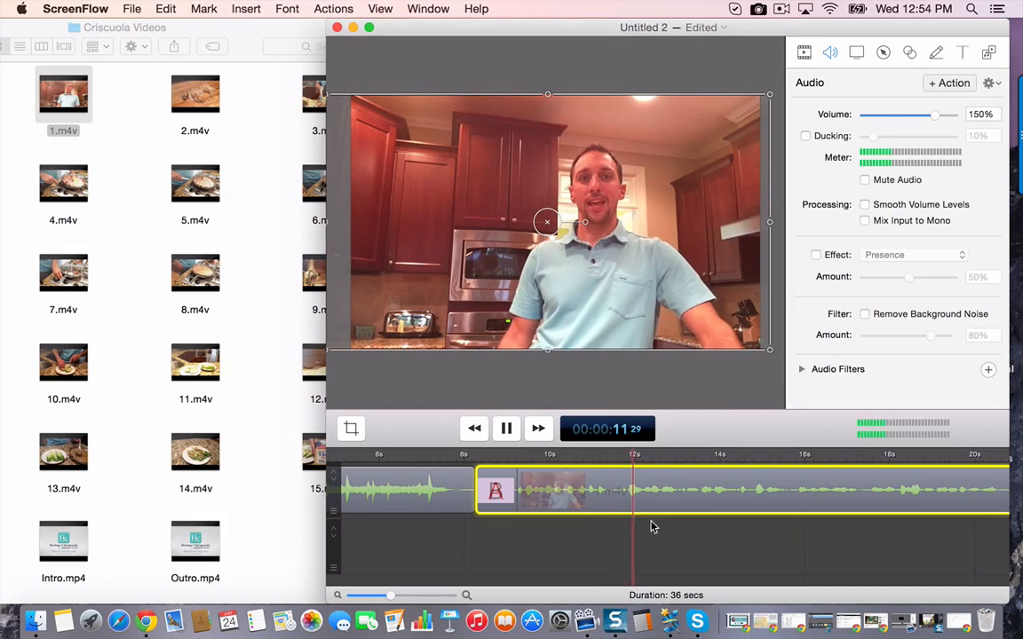
key("space")
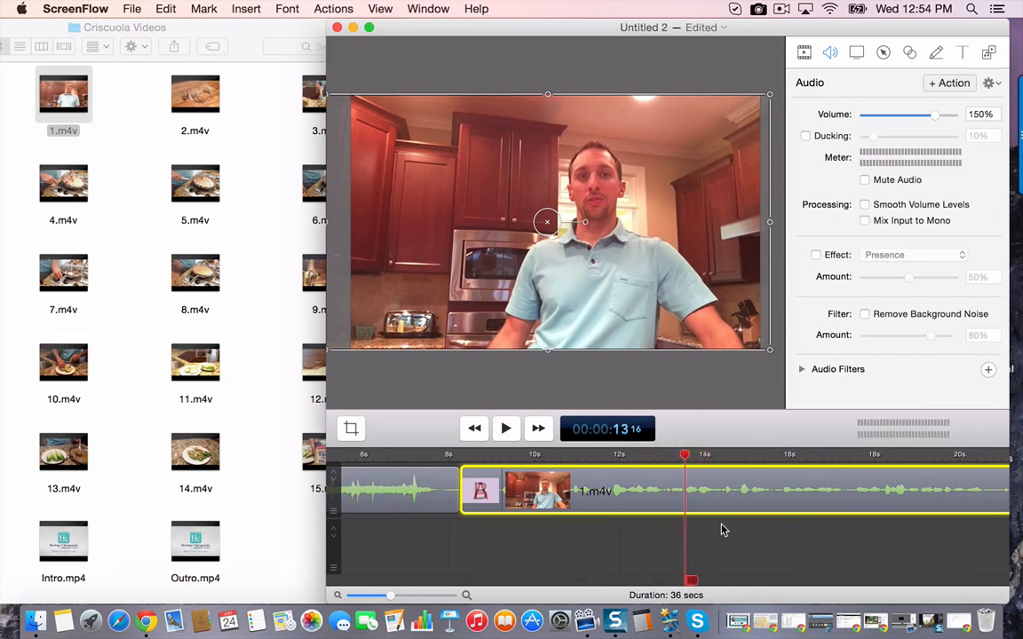
- Add 2.m4v from the Criscuola Videos folder to the timeline directly after 1.m4v
scroll(724, 530, "right", 10)
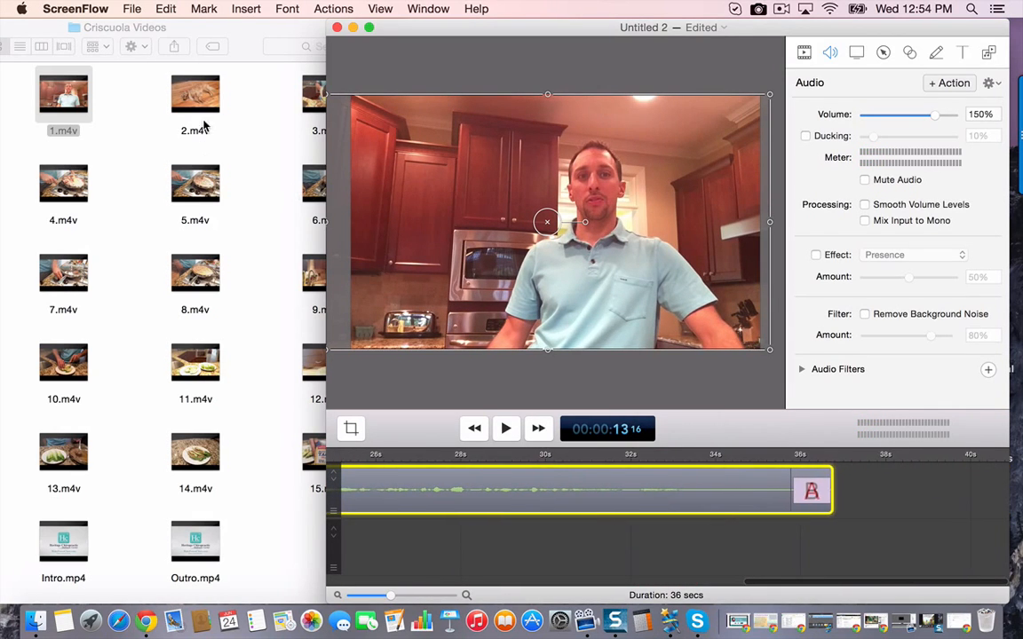
left_click(204, 125)
left_click(207, 110)
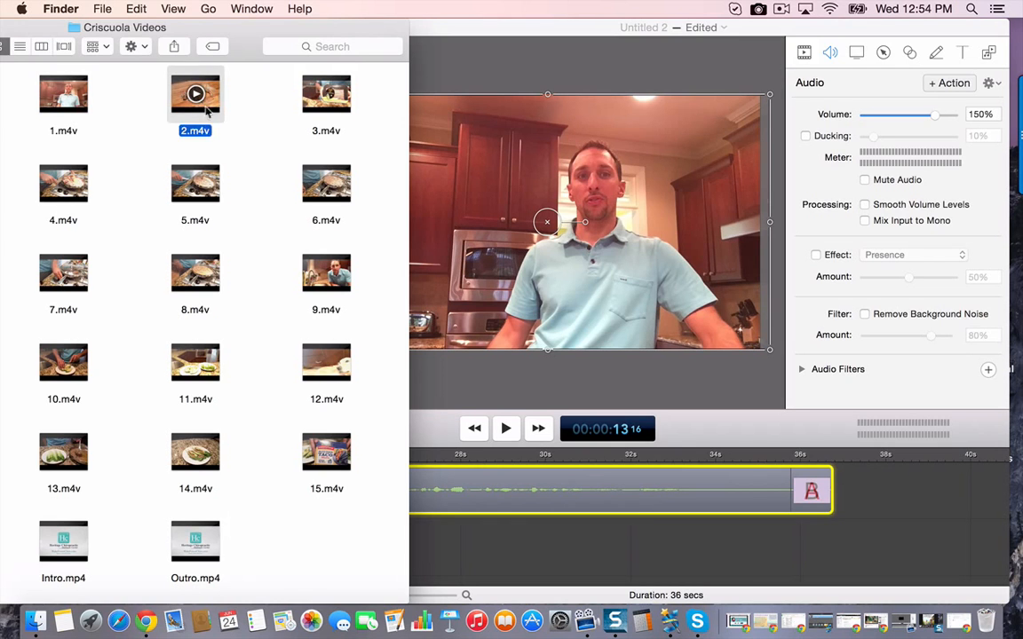
left_click_drag(207, 109, 880, 500)
left_click(897, 488)
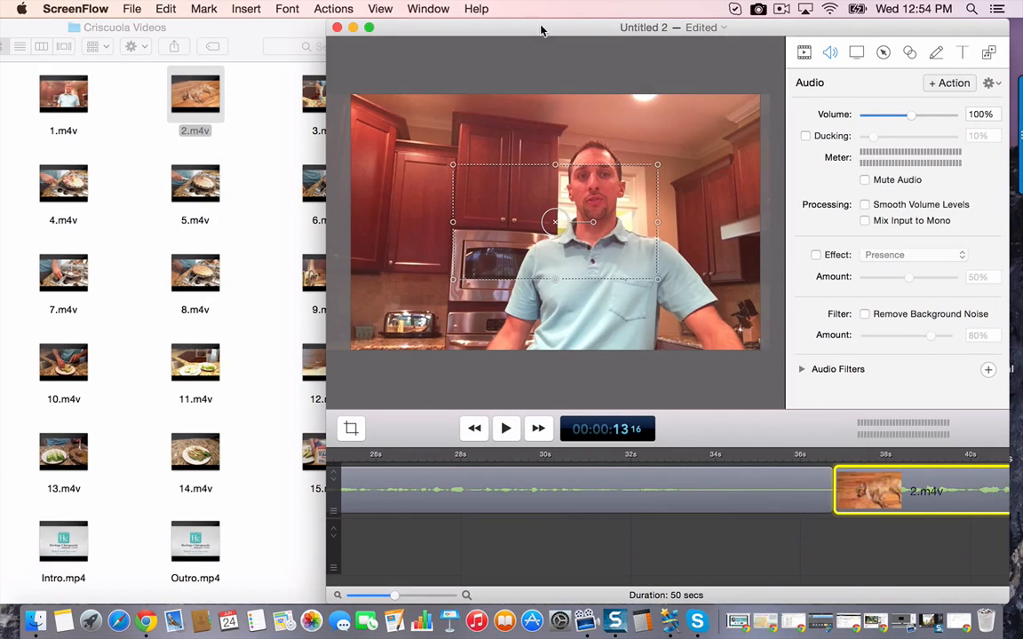
- Play back the last seconds of 1.m4v to find where the speech ends
left_click_drag(540, 30, 312, 37)
left_click(529, 471)
key("space")
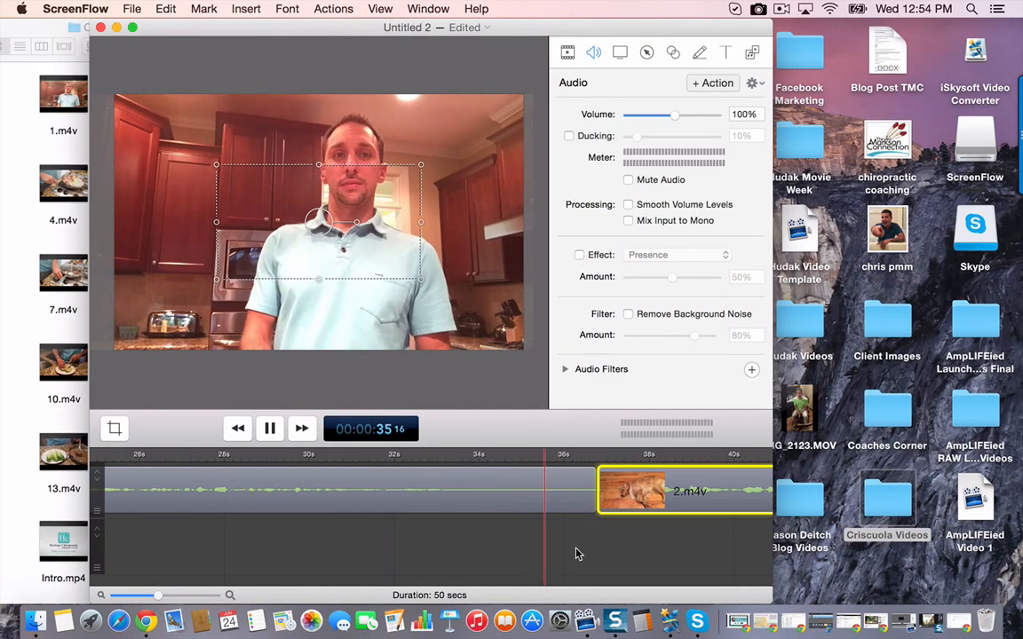
left_click(265, 466)
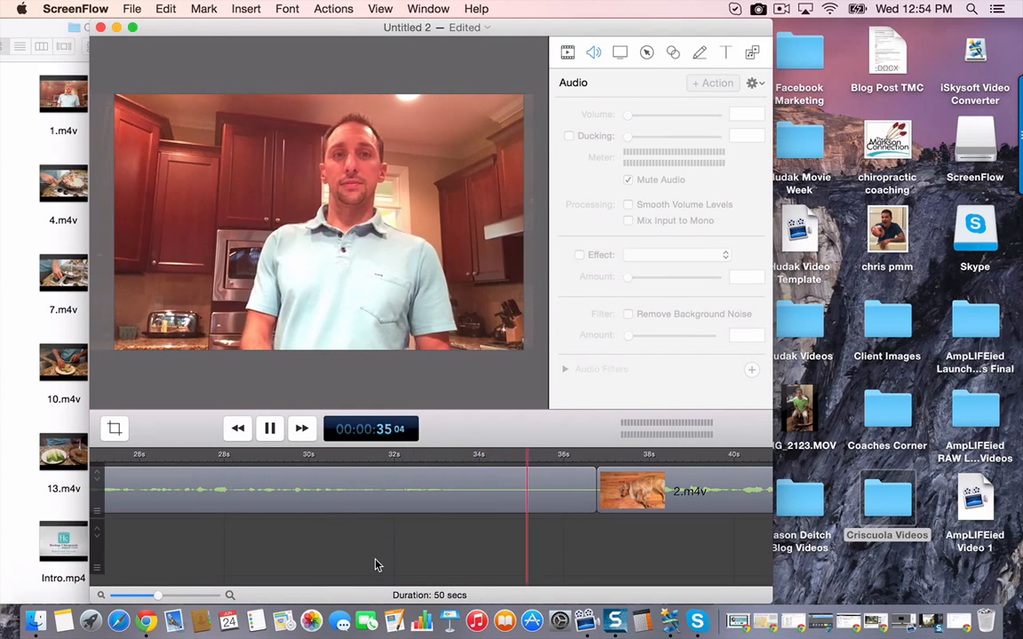
key("space")
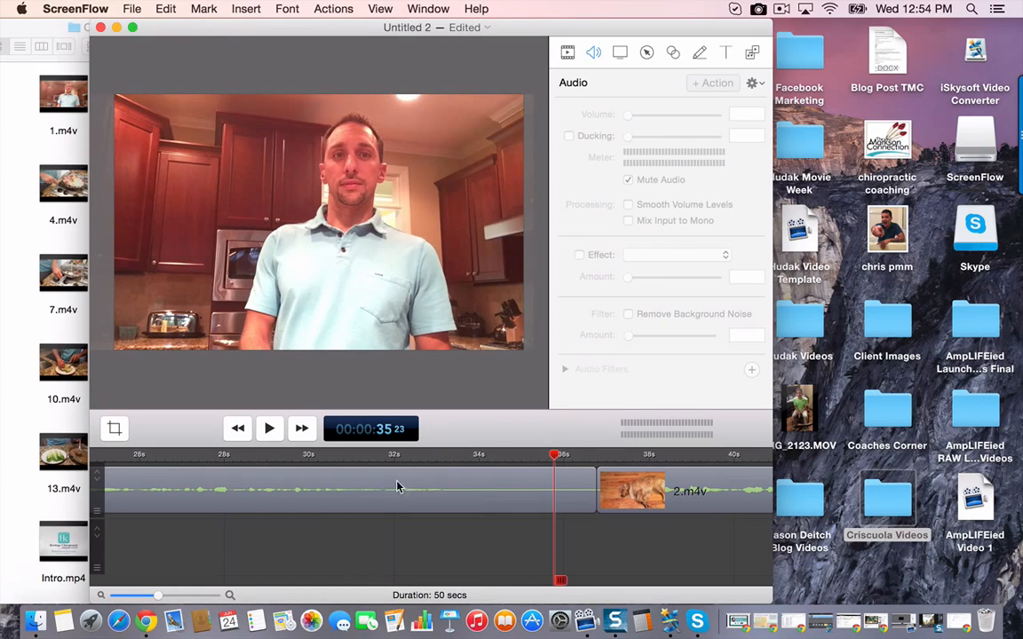
left_click(406, 457)
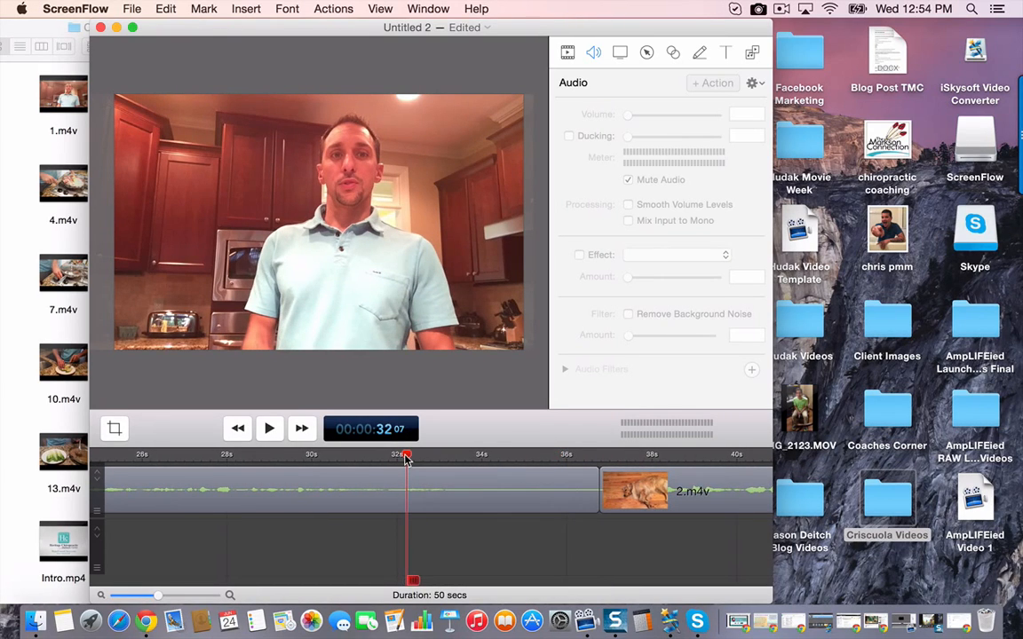
left_click(388, 456)
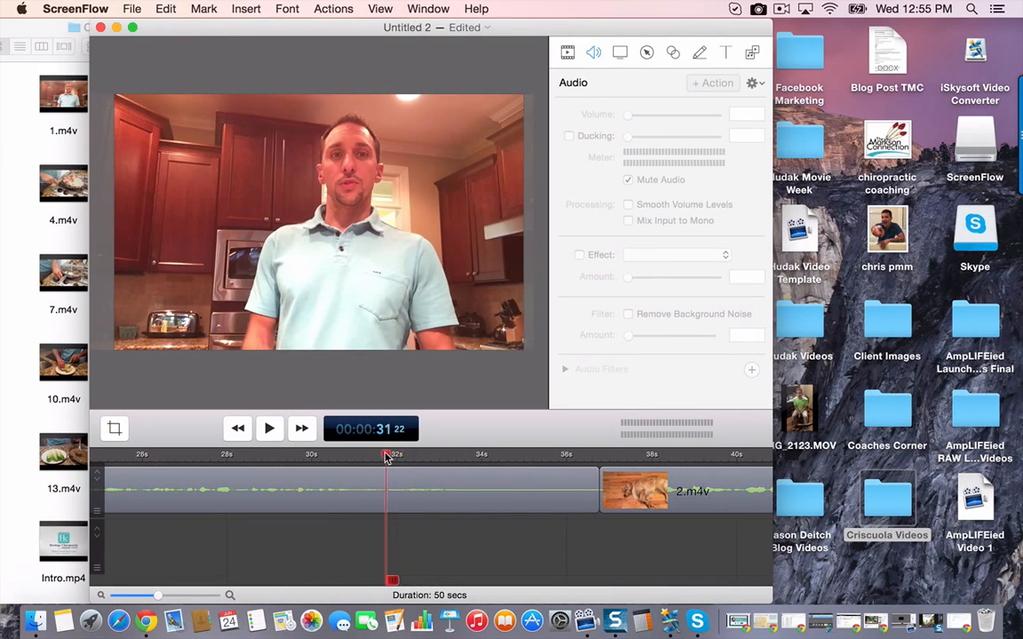
key("space")
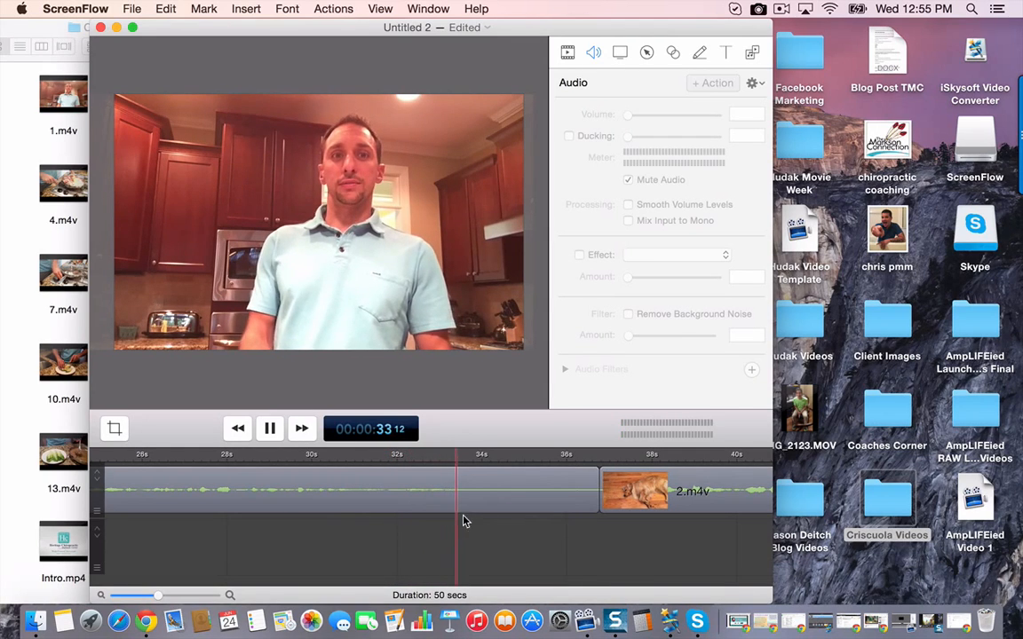
- Split 1.m4v at 00:00:34 12 and delete the short trailing piece
right_click(498, 499)
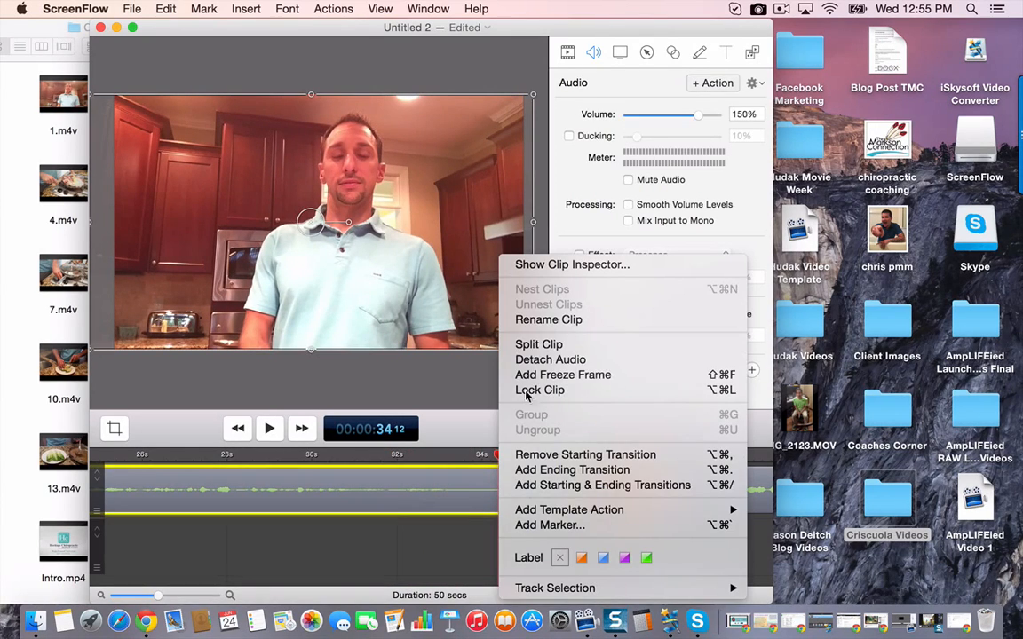
left_click(537, 346)
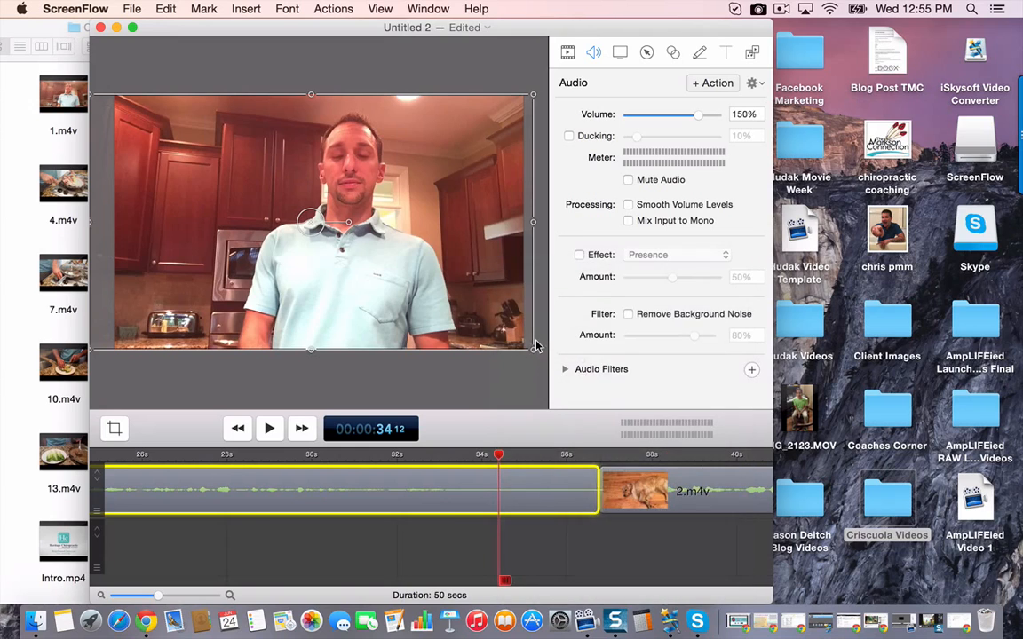
left_click(538, 494)
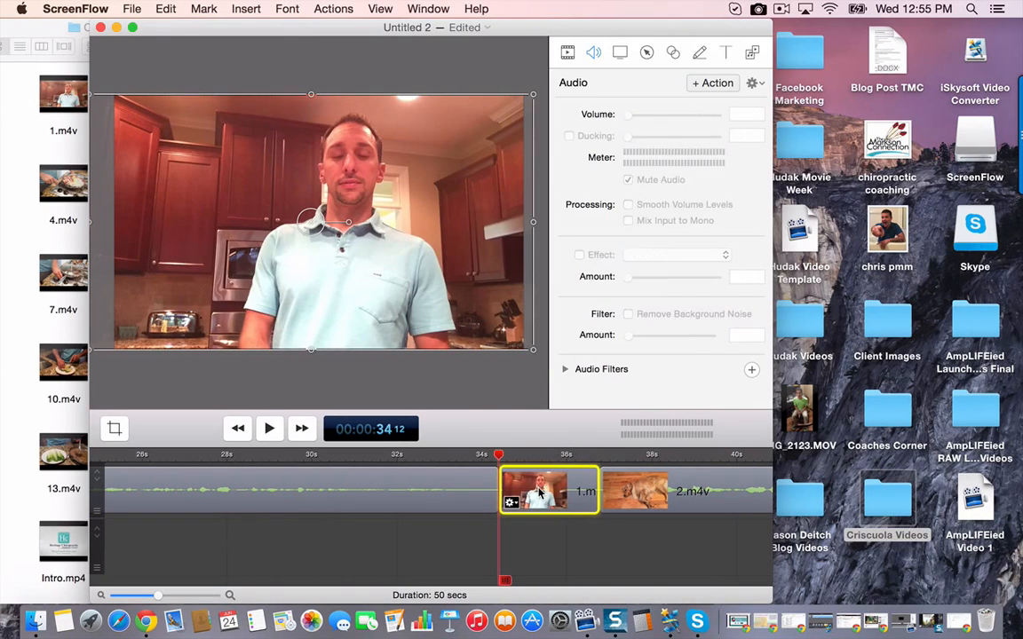
key("Delete")
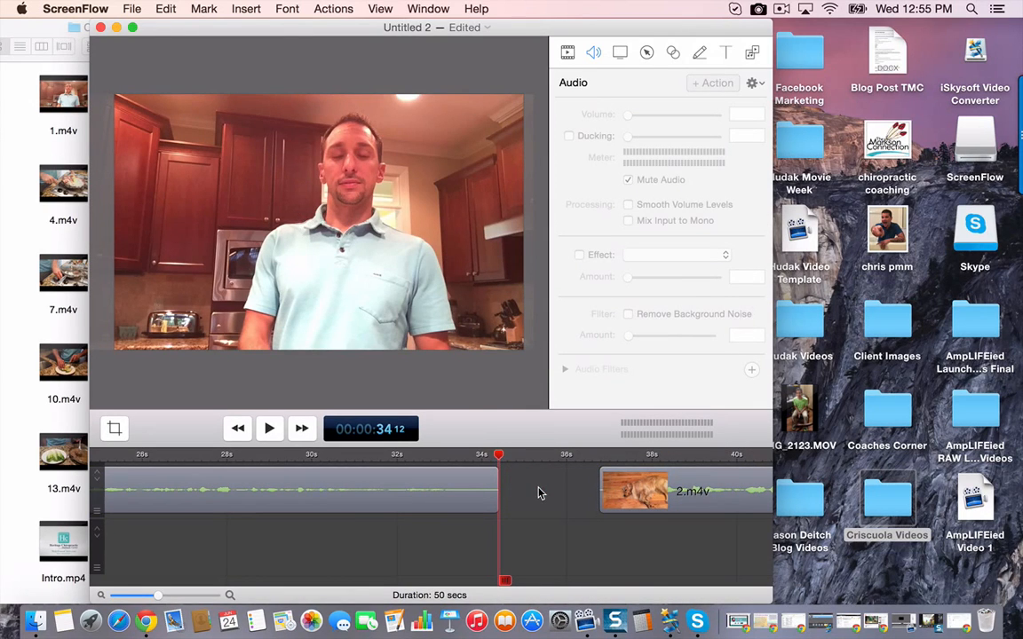
- Add a Cross Dissolve ending transition to the trimmed 1.m4v and move 2.m4v up against its end
right_click(487, 491)
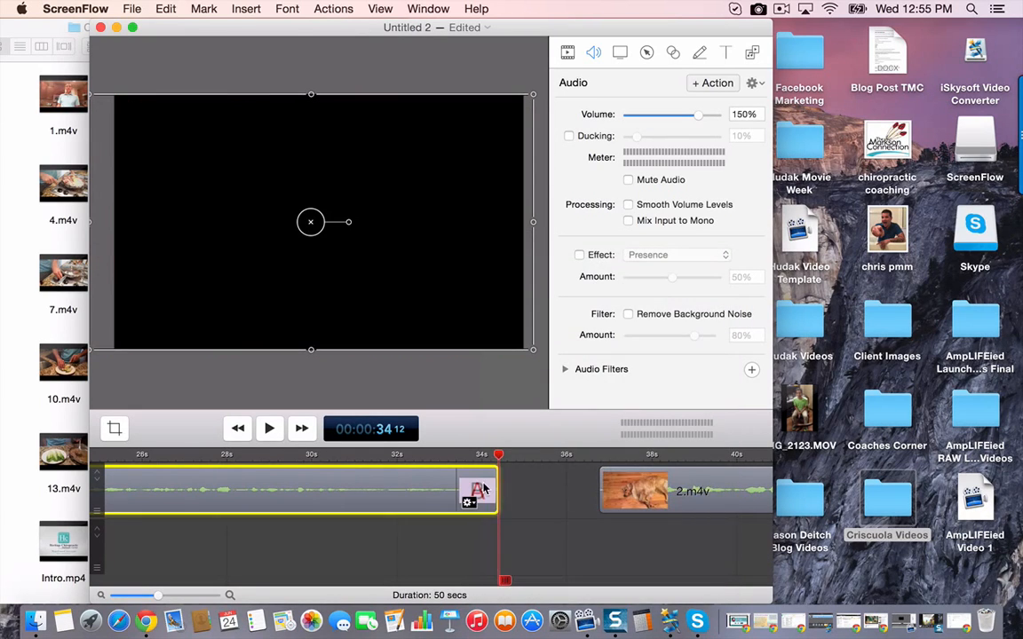
right_click(483, 484)
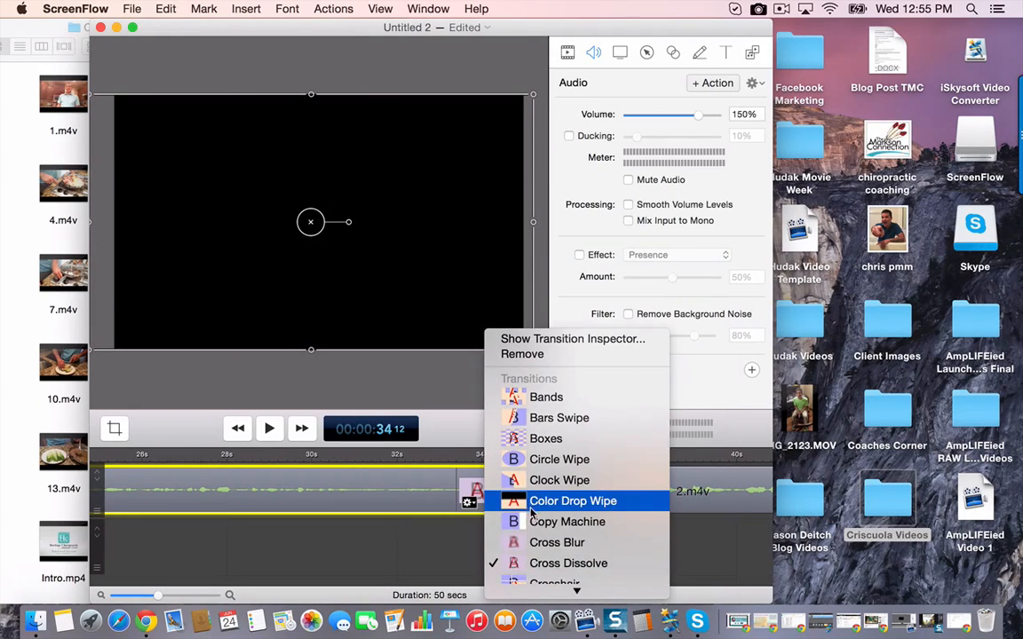
left_click(537, 563)
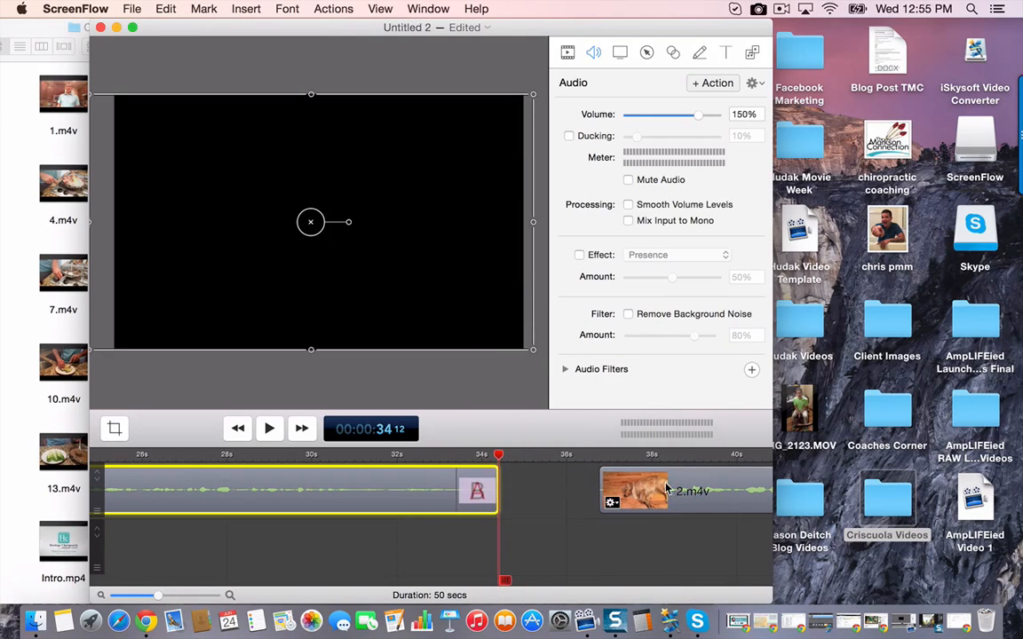
left_click_drag(666, 489, 566, 488)
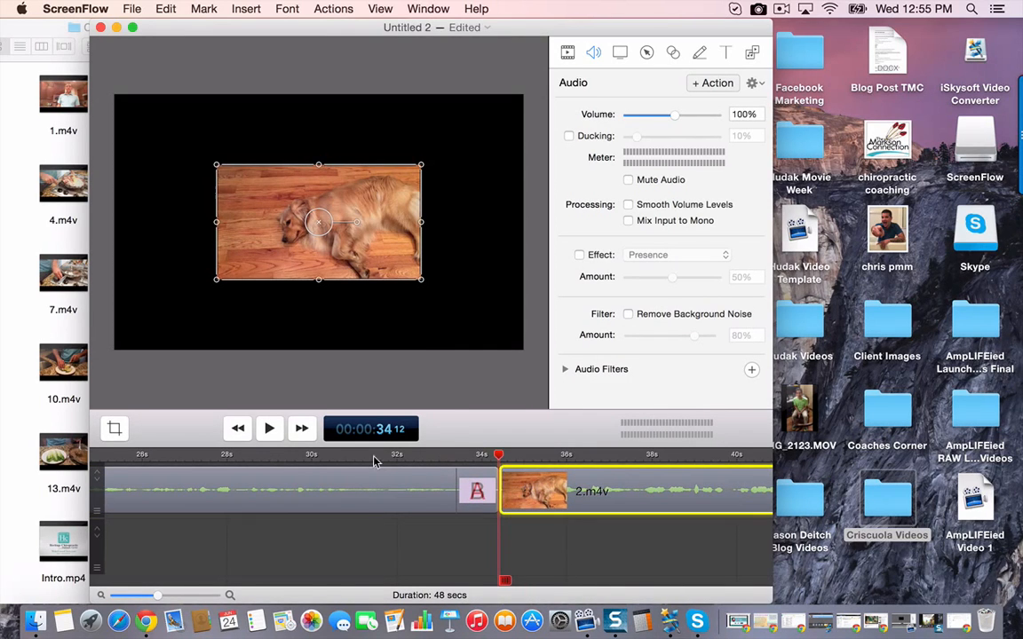
- Play back the transition from the end of 1.m4v into 2.m4v
left_click(374, 461)
key("space")
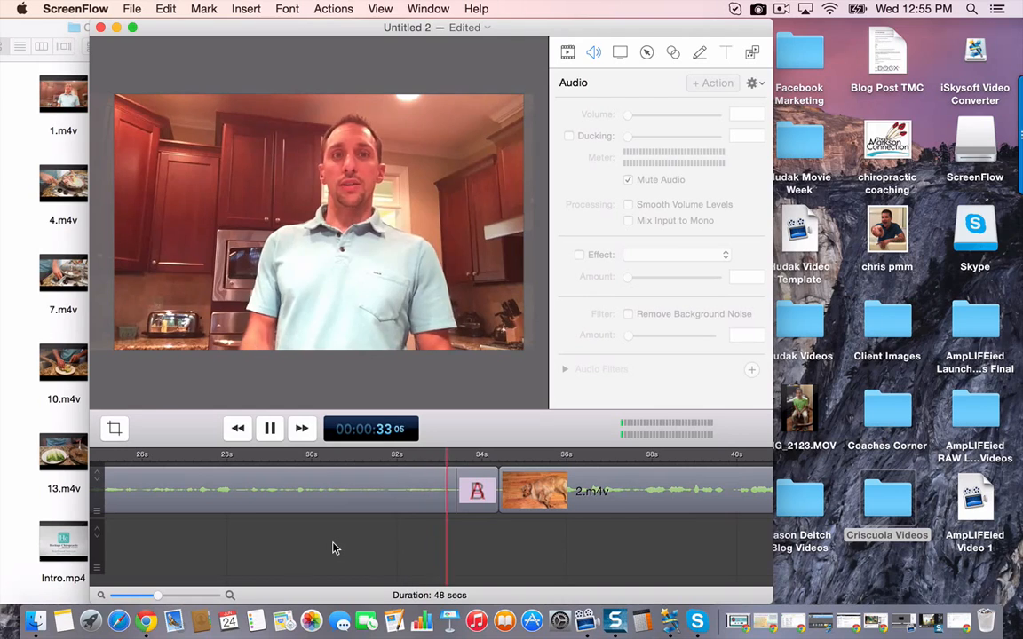
key("space")
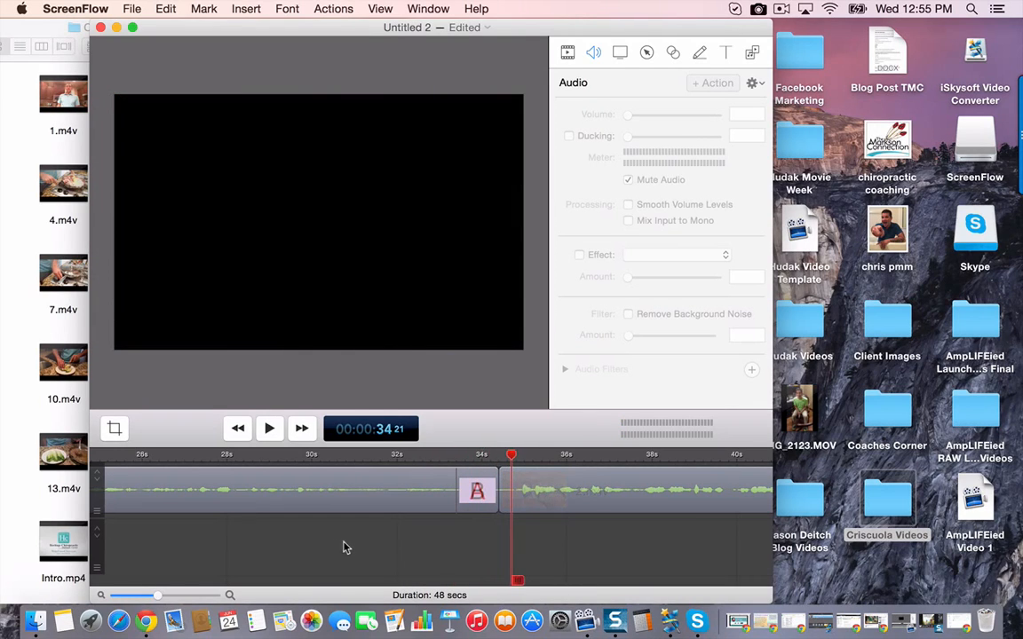
- Move and enlarge 2.m4v until it fills the whole canvas, centred and slightly overlapping the canvas sides
scroll(347, 548, "right", 5)
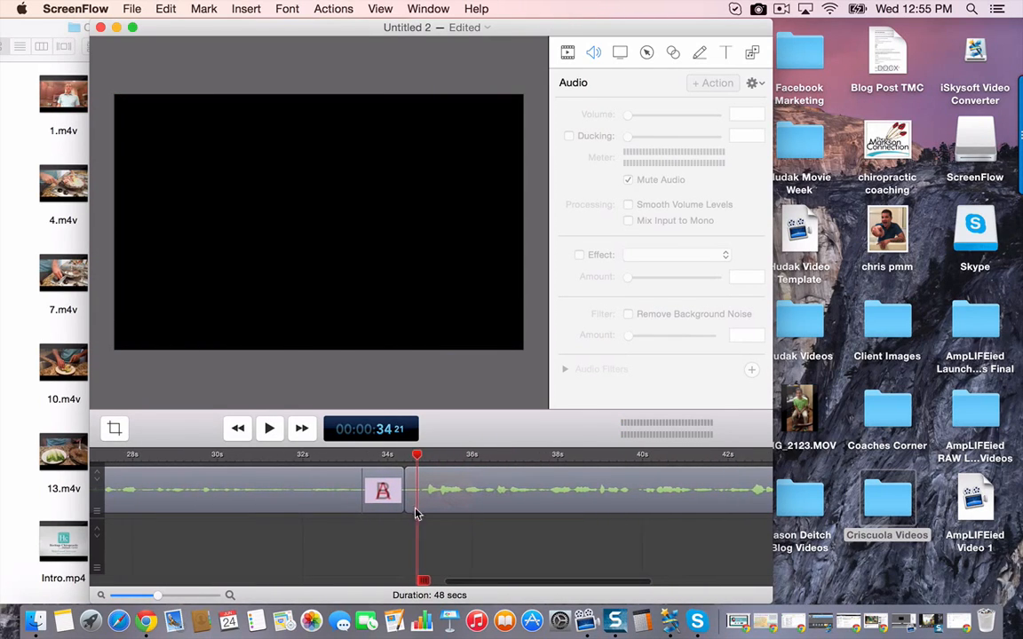
left_click(442, 457)
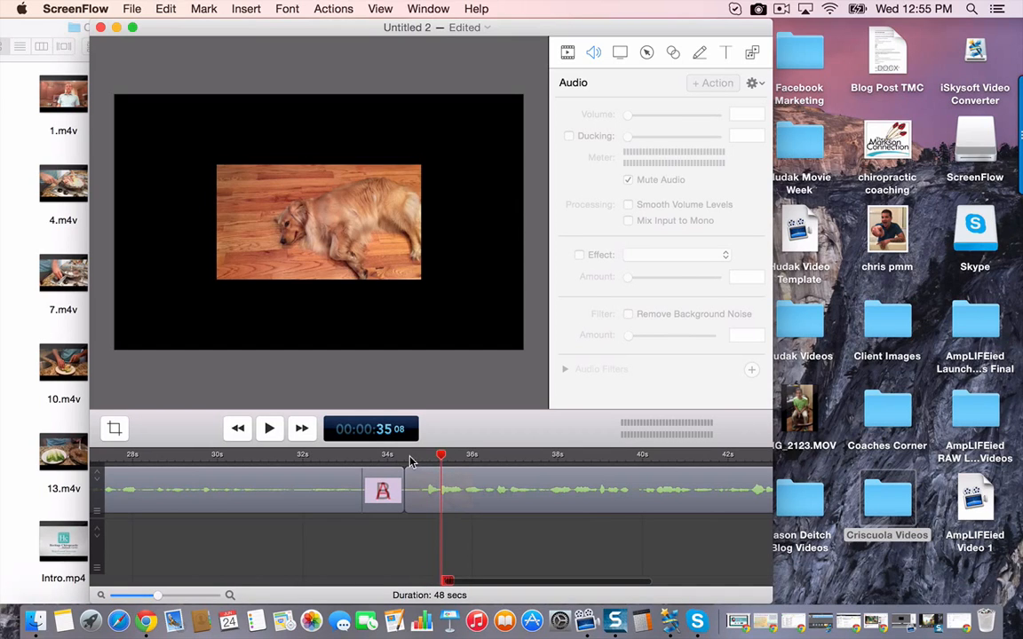
left_click(410, 458)
left_click_drag(365, 255, 262, 185)
left_click(361, 231)
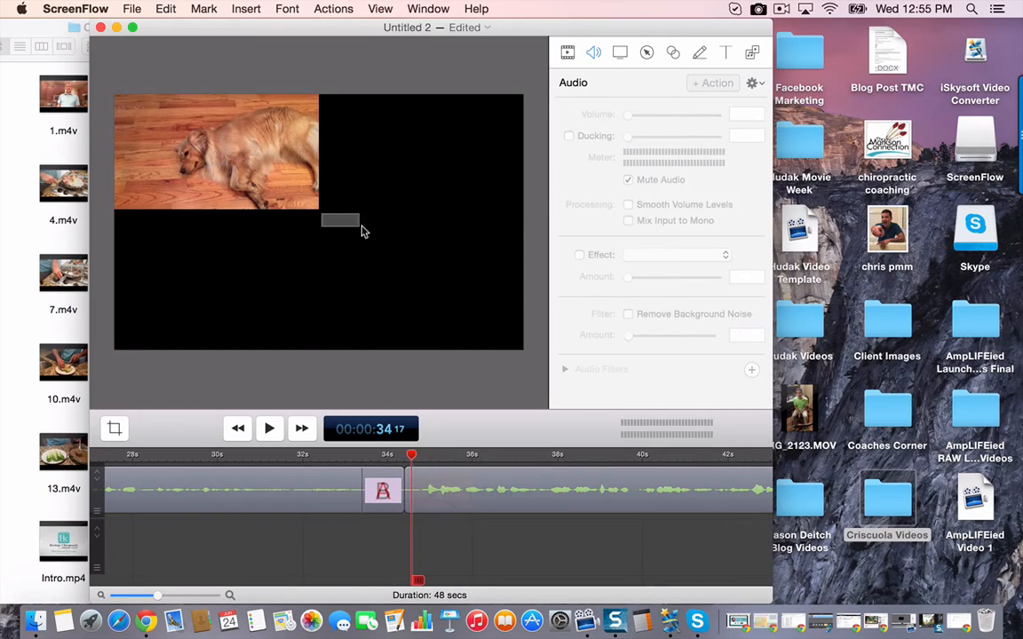
left_click(314, 208)
left_click_drag(322, 214, 528, 262)
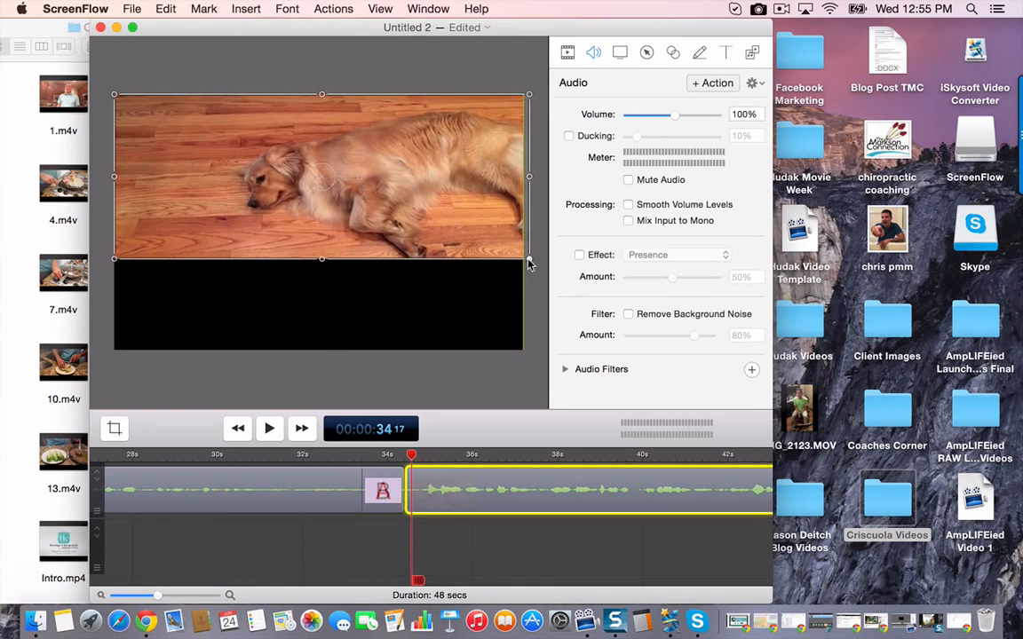
left_click_drag(322, 260, 322, 354)
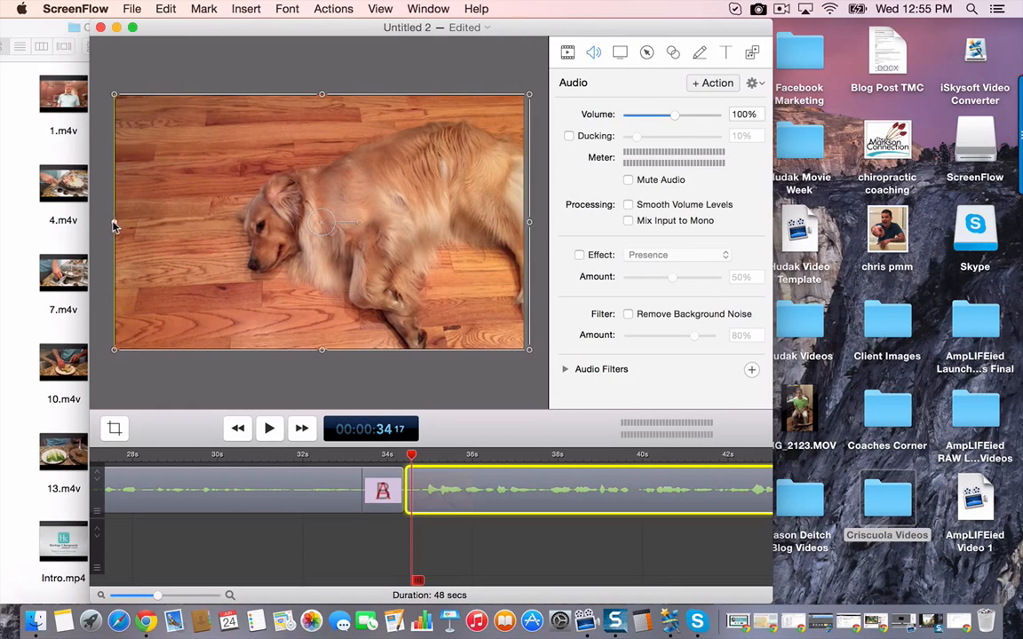
left_click_drag(113, 227, 96, 227)
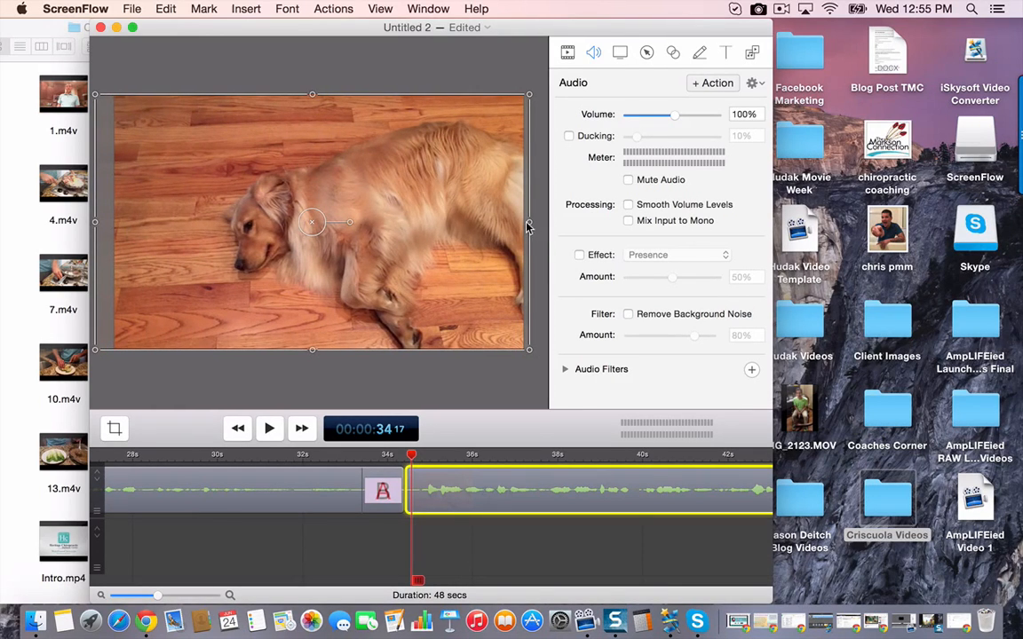
left_click_drag(529, 226, 543, 223)
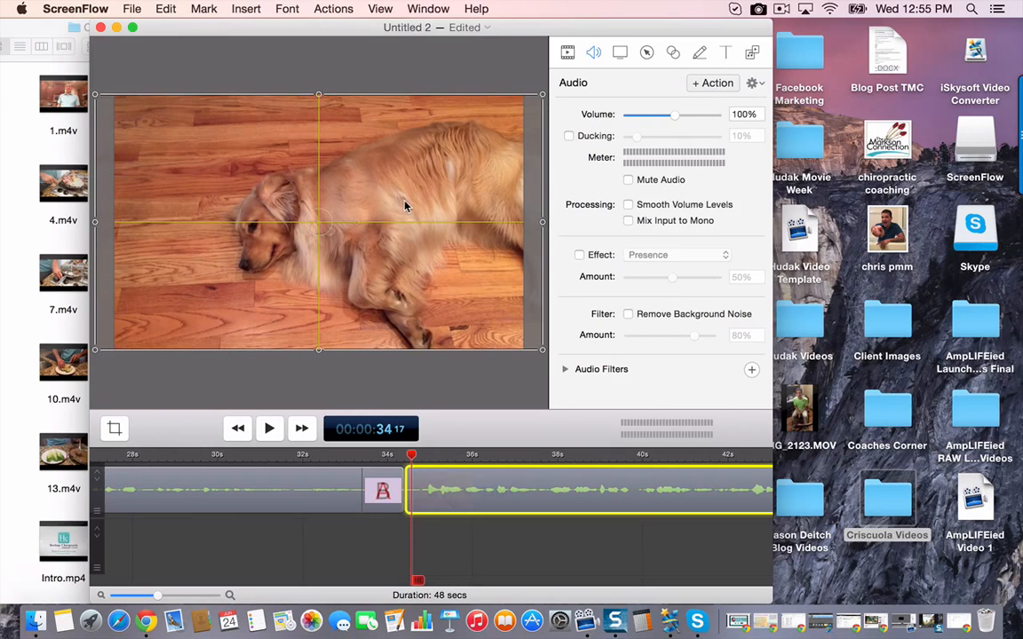
left_click_drag(407, 206, 399, 206)
left_click(355, 531)
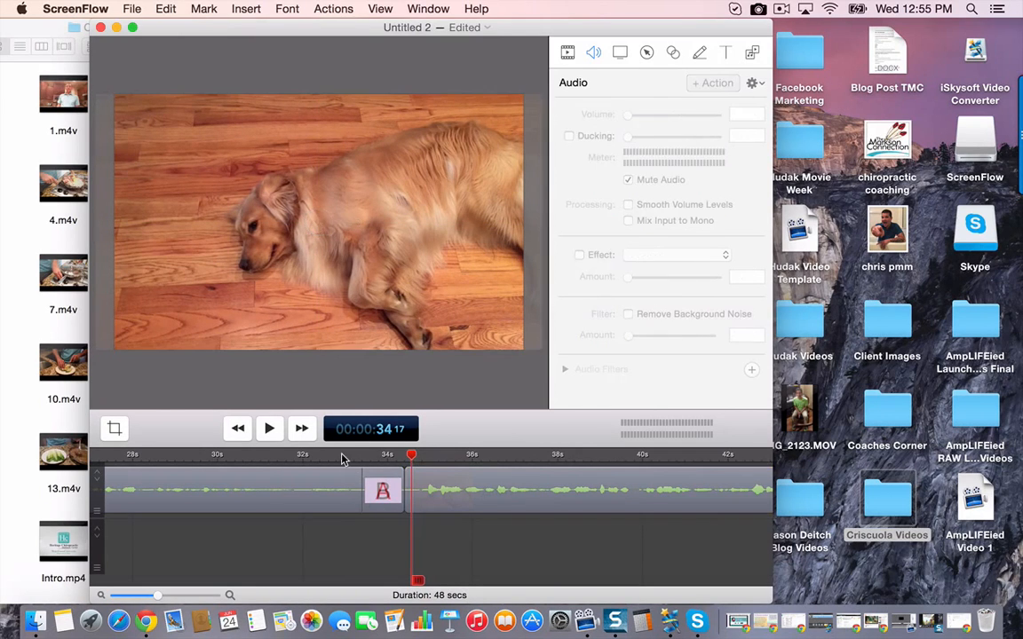
- Play back the cross dissolve into 2.m4v and check the clip through to its end
left_click(342, 456)
key("space")
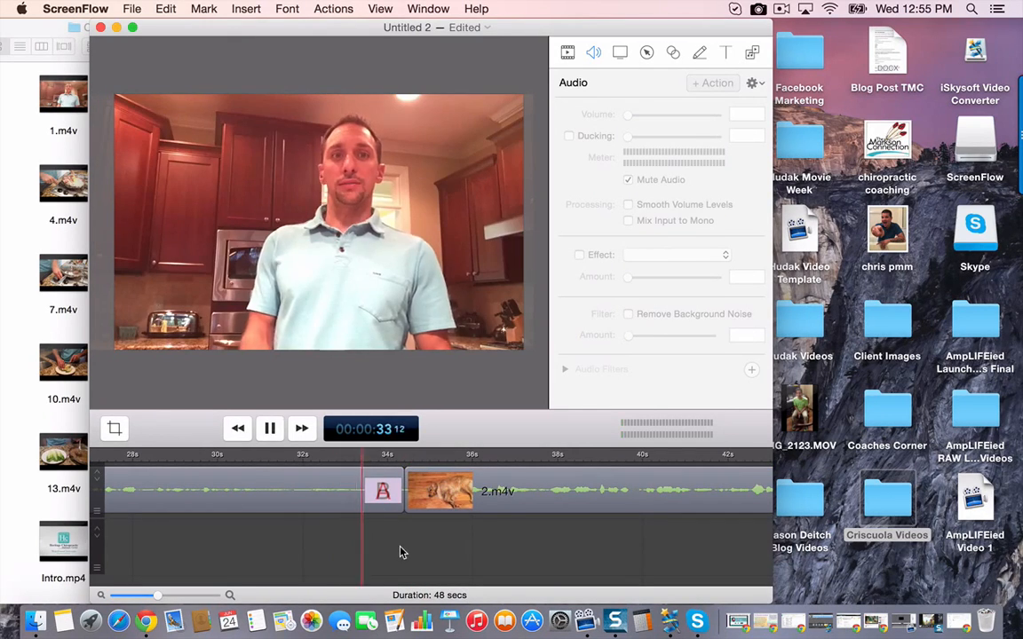
scroll(401, 544, "right", 5)
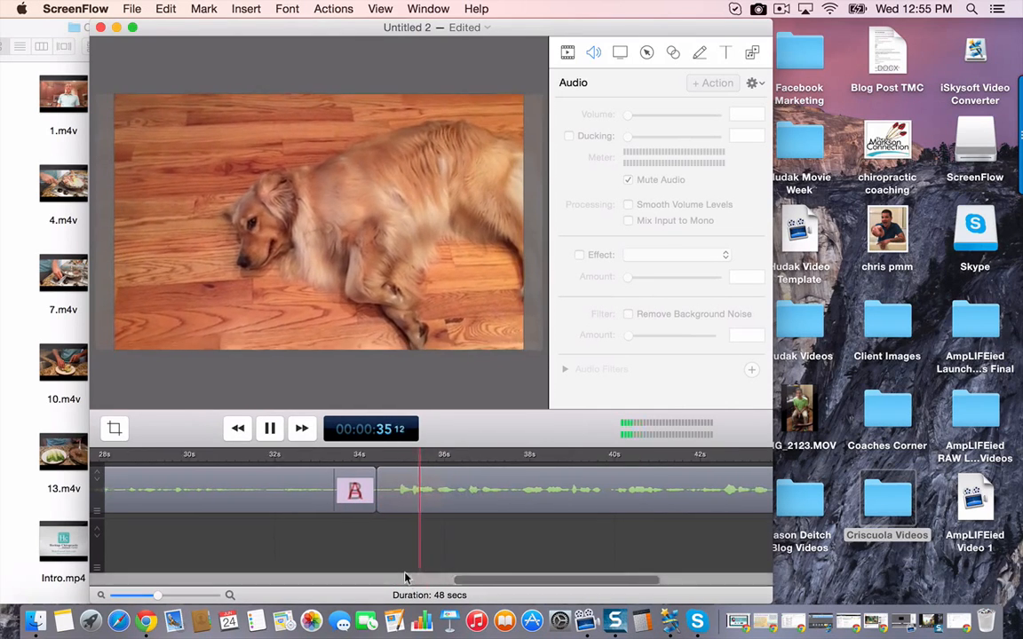
scroll(402, 543, "right", 2)
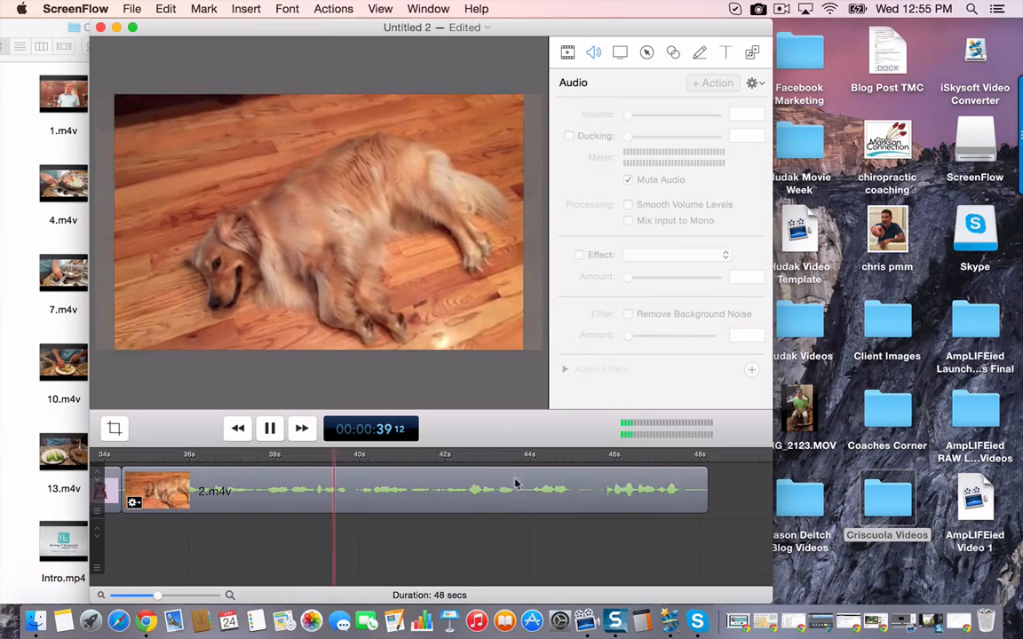
left_click(538, 454)
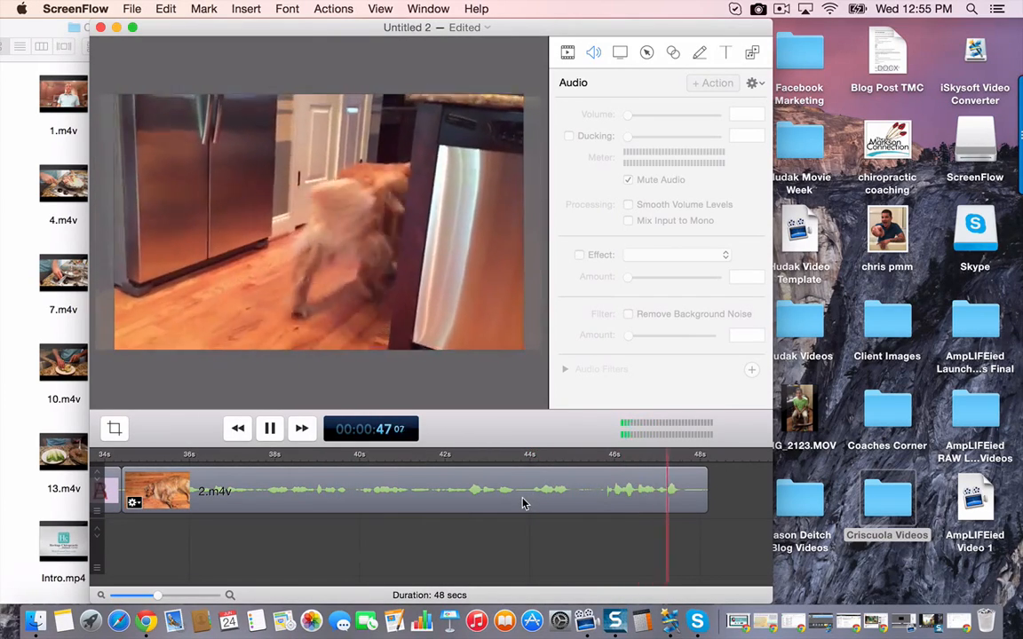
key("space")
key("space")
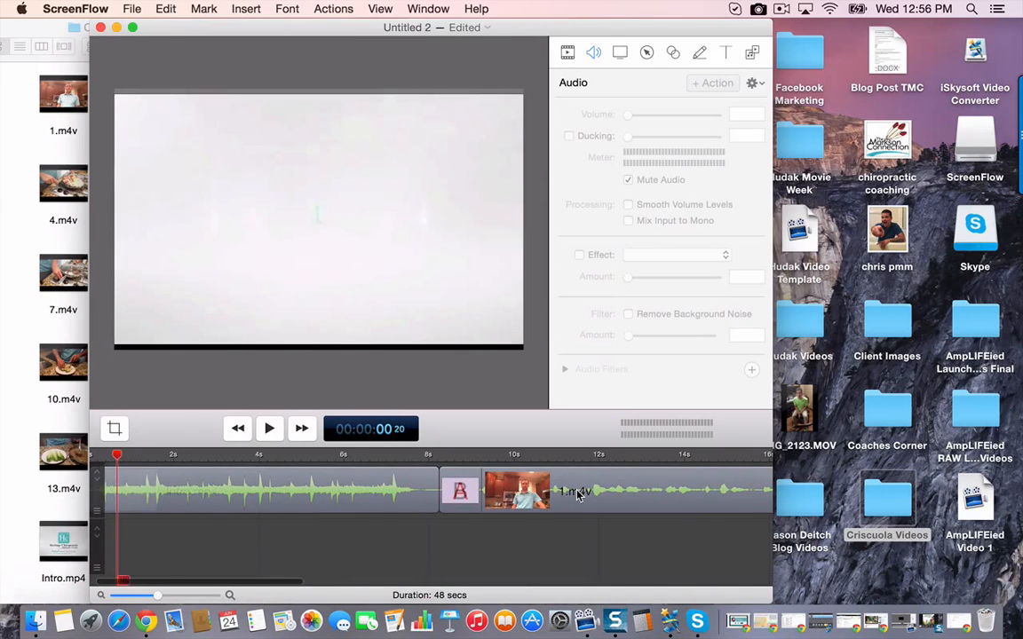
- Add a Cross Dissolve ending transition to 2.m4v
scroll(577, 496, "right", 10)
scroll(577, 496, "right", 5)
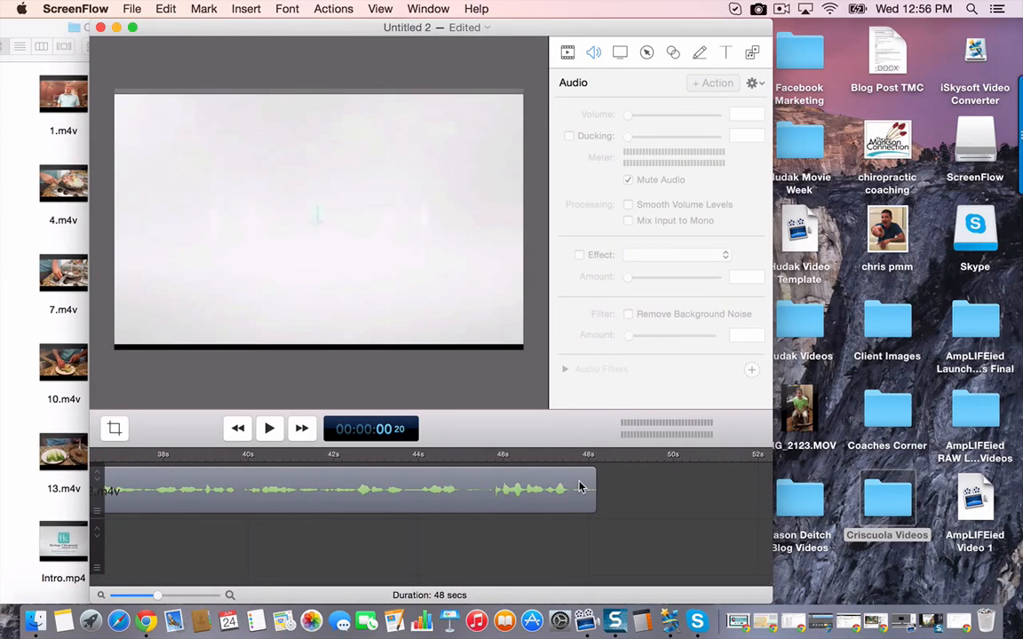
right_click(579, 488)
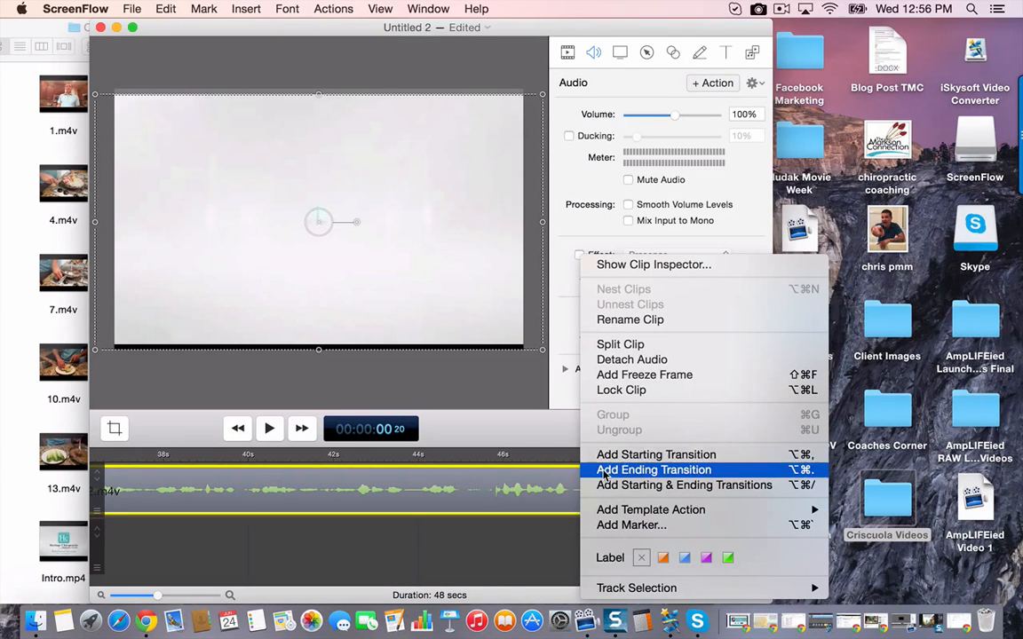
left_click(604, 471)
left_click(566, 503)
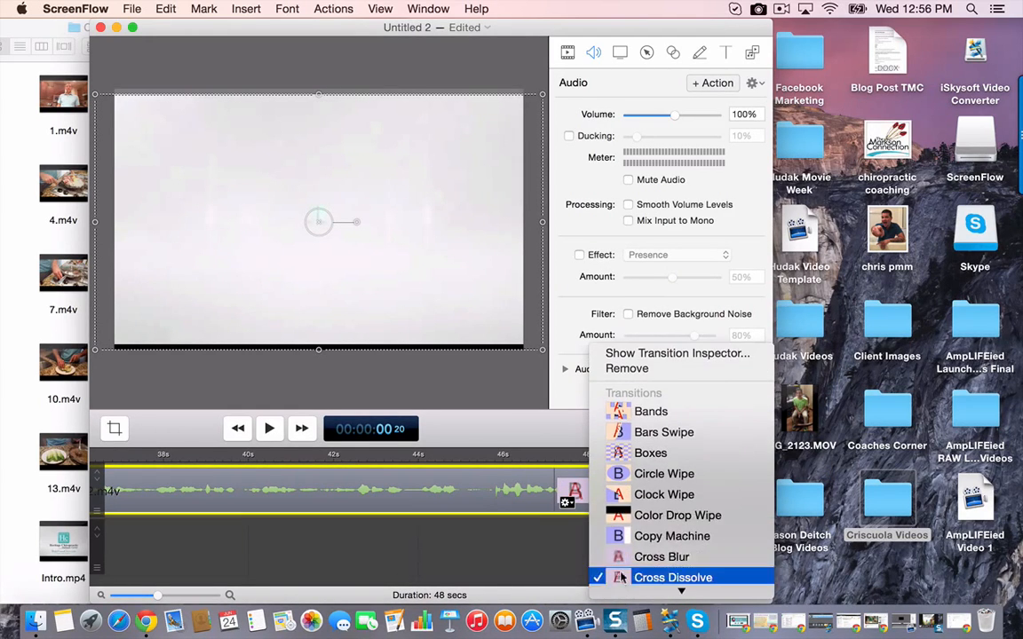
left_click(613, 577)
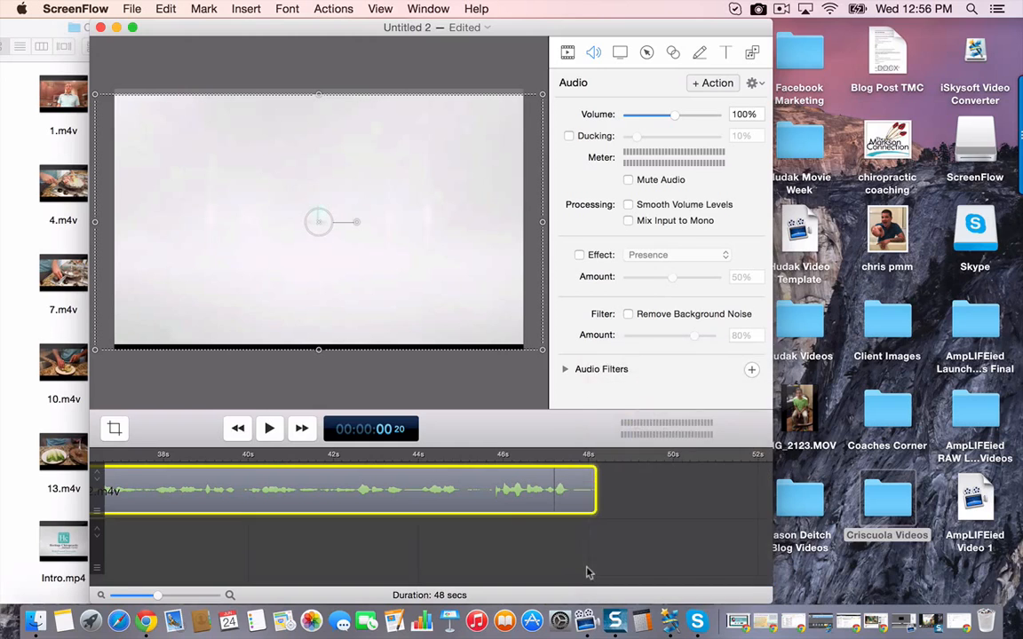
- Add 3.m4v from the Criscuola Videos folder to the timeline directly after 2.m4v
left_click(24, 291)
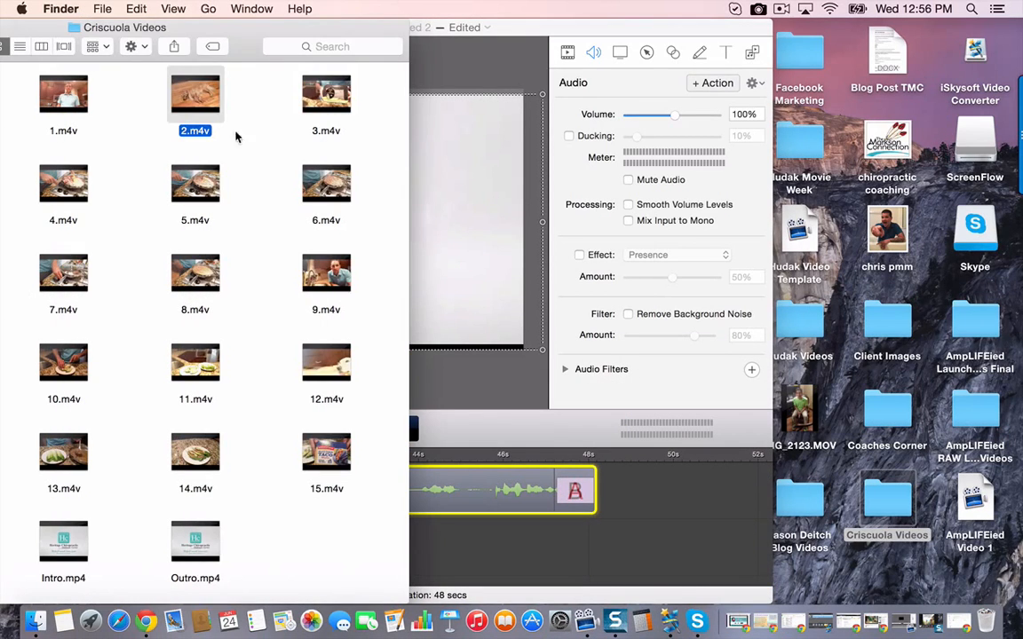
left_click(304, 84)
left_click_drag(326, 93, 636, 487)
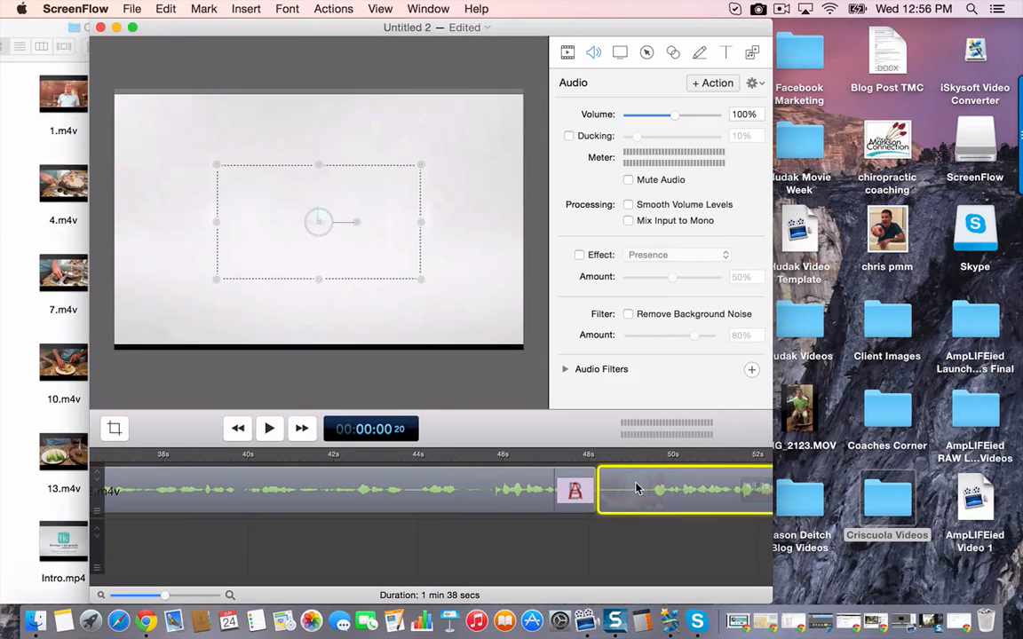
- Move and stretch 3.m4v until it fills the whole canvas, slightly overlapping its edges
left_click(651, 544)
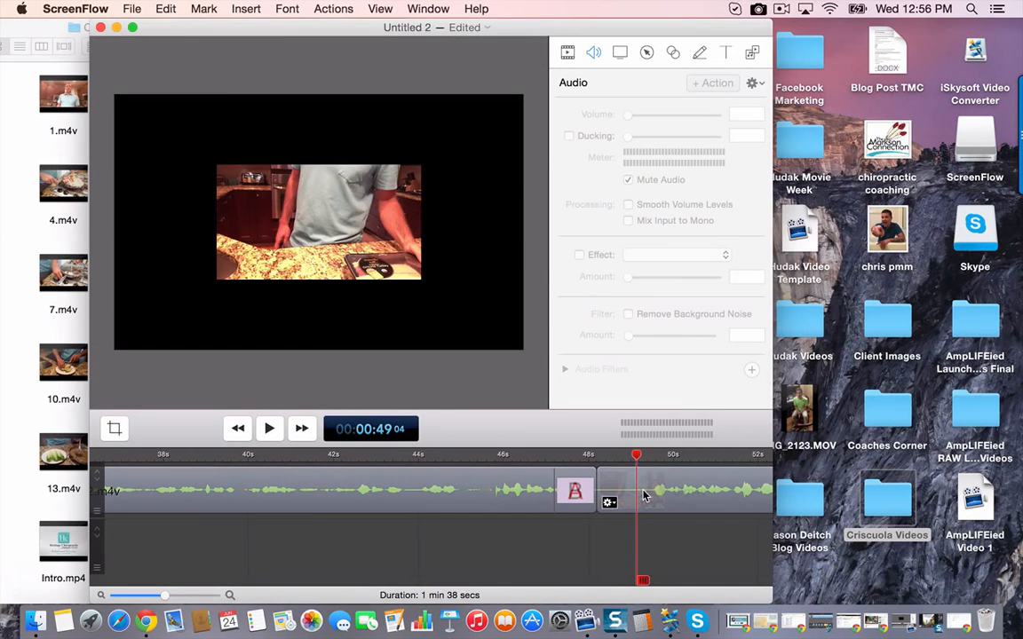
left_click_drag(314, 177, 234, 131)
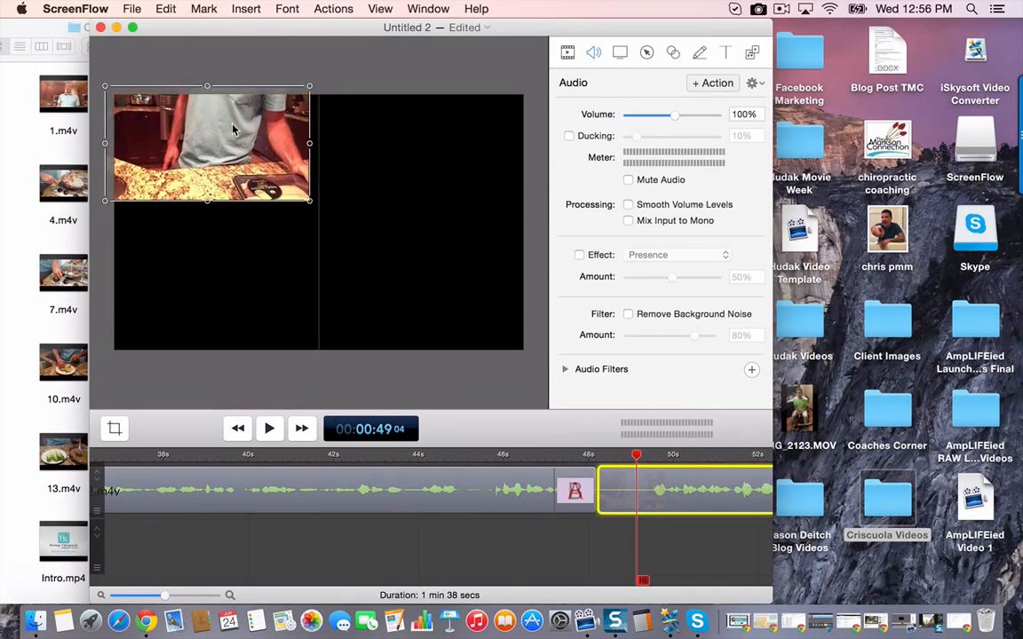
left_click_drag(311, 146, 536, 170)
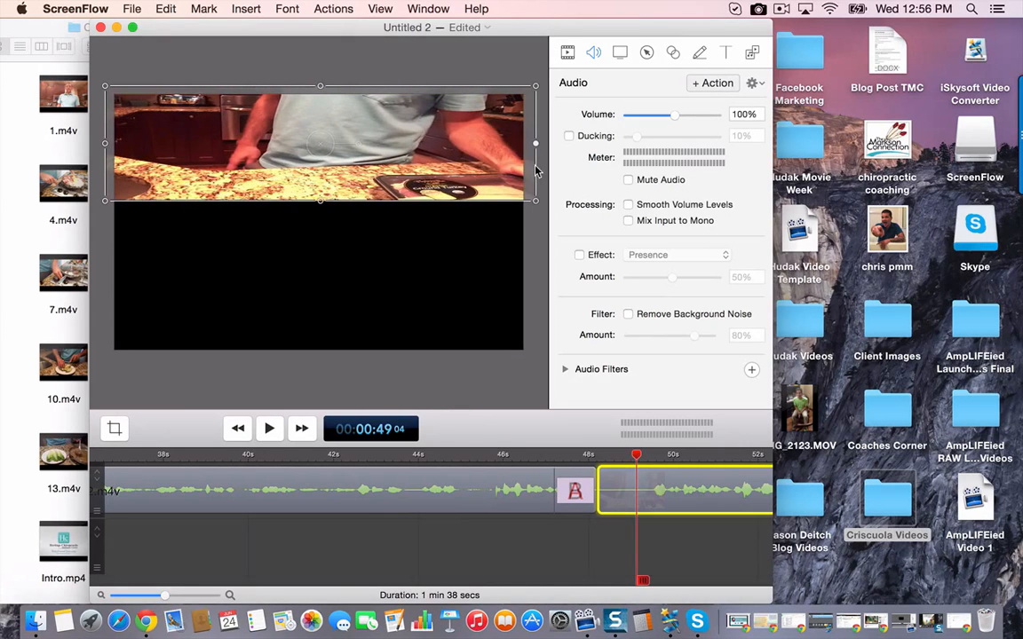
left_click_drag(322, 204, 319, 350)
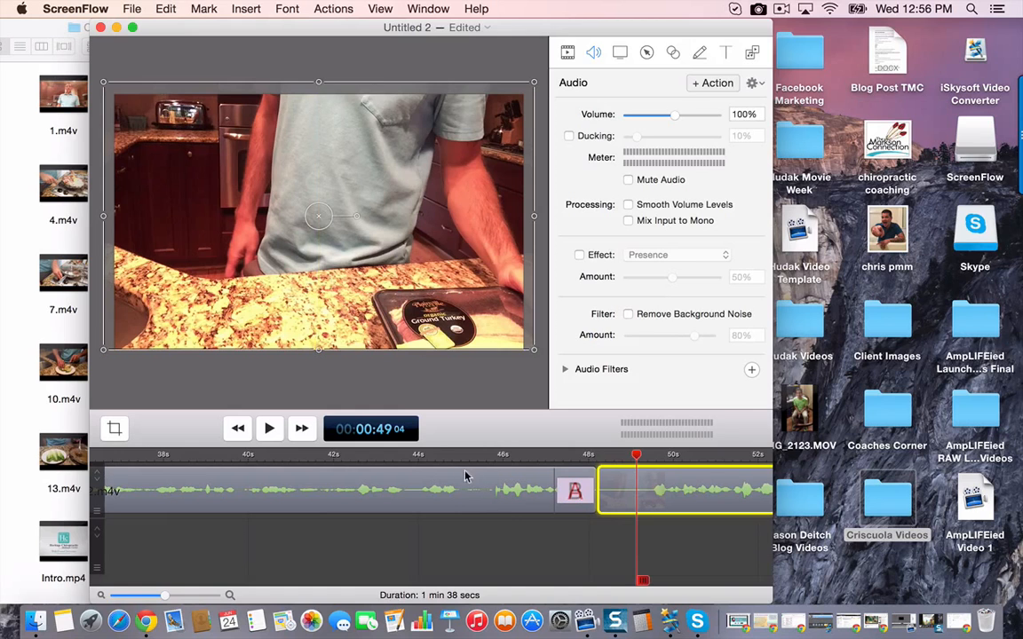
left_click(560, 550)
- Play back the end of 2.m4v and the opening of 3.m4v to find where the speech starts
scroll(557, 551, "right", 5)
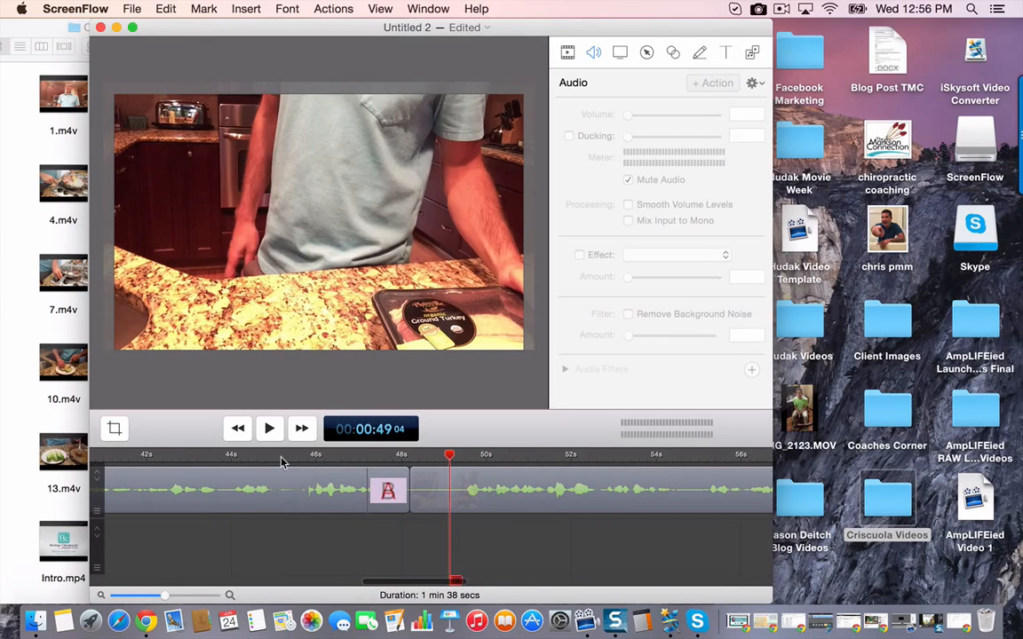
left_click(281, 459)
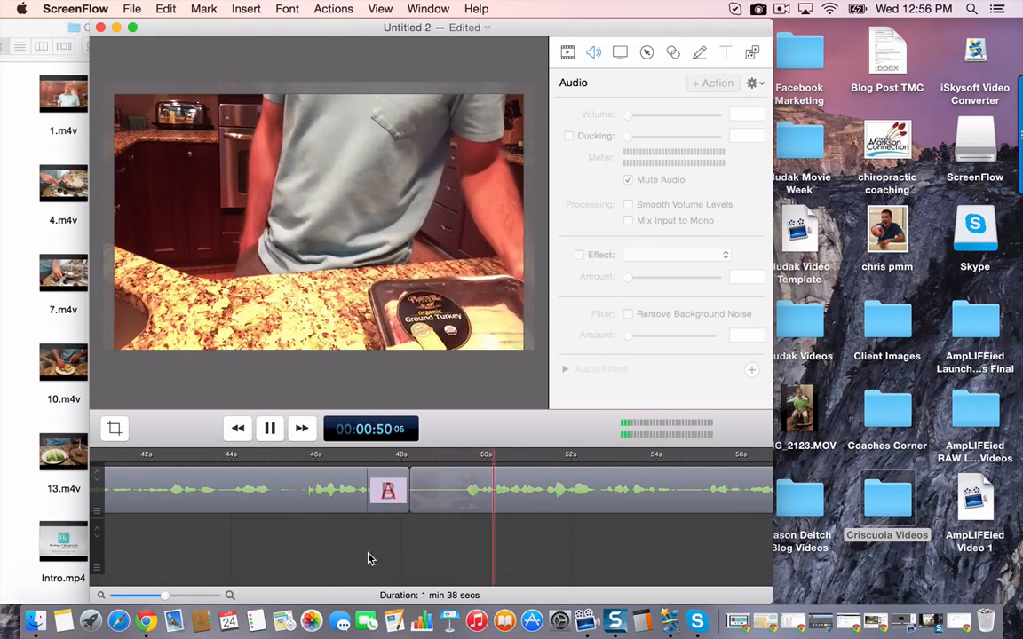
key("space")
left_click(411, 458)
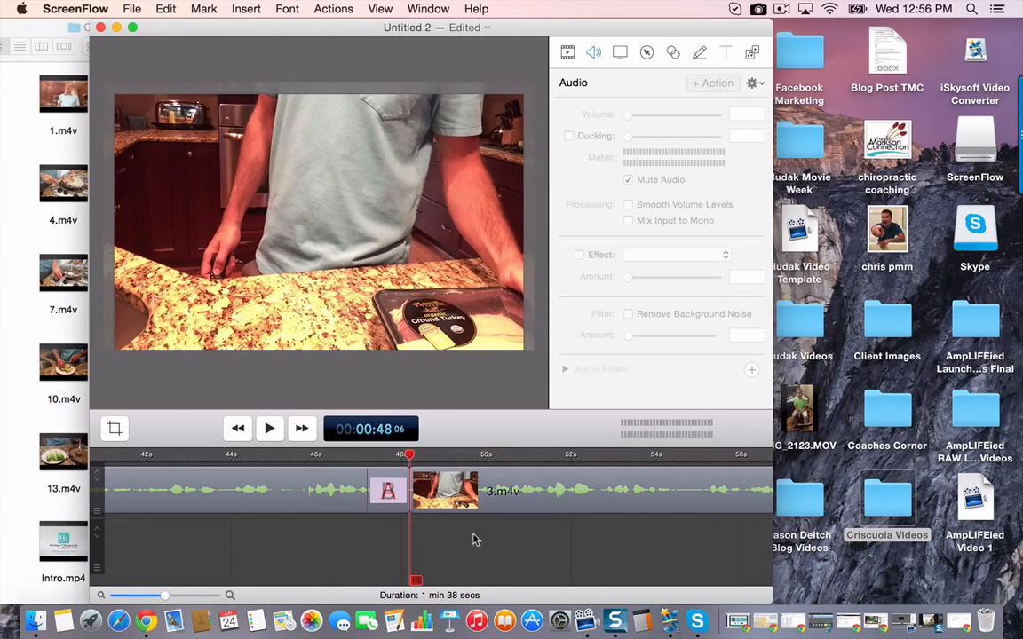
key("space")
key("space")
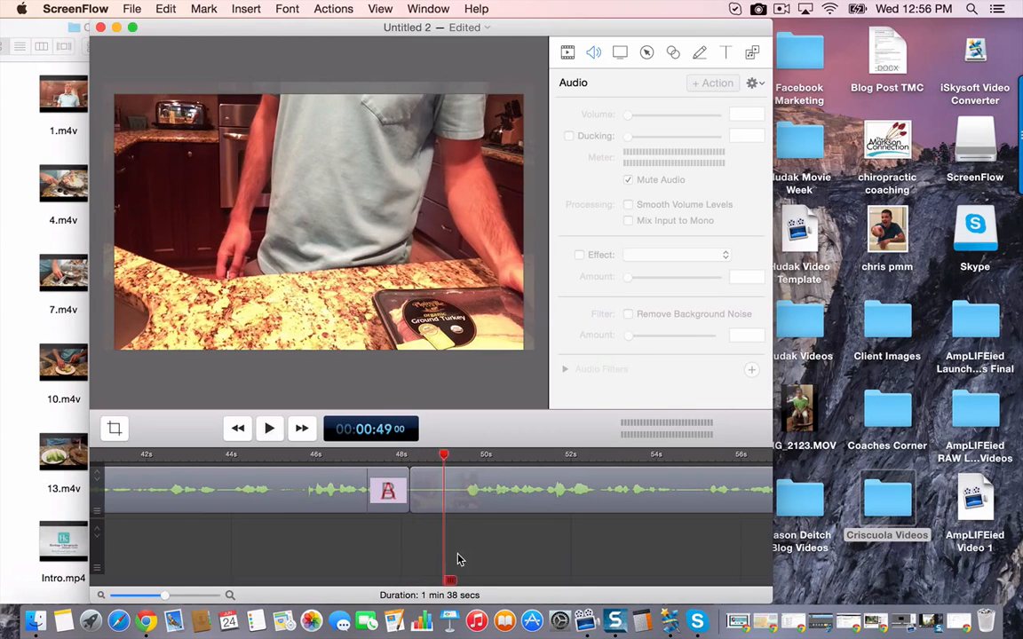
right_click(454, 504)
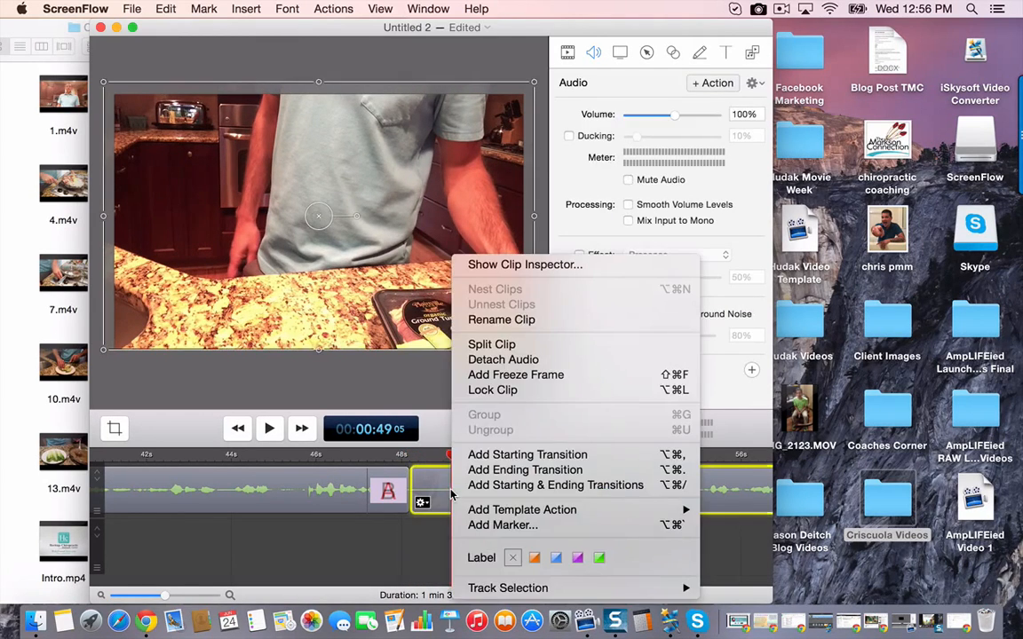
left_click(454, 508)
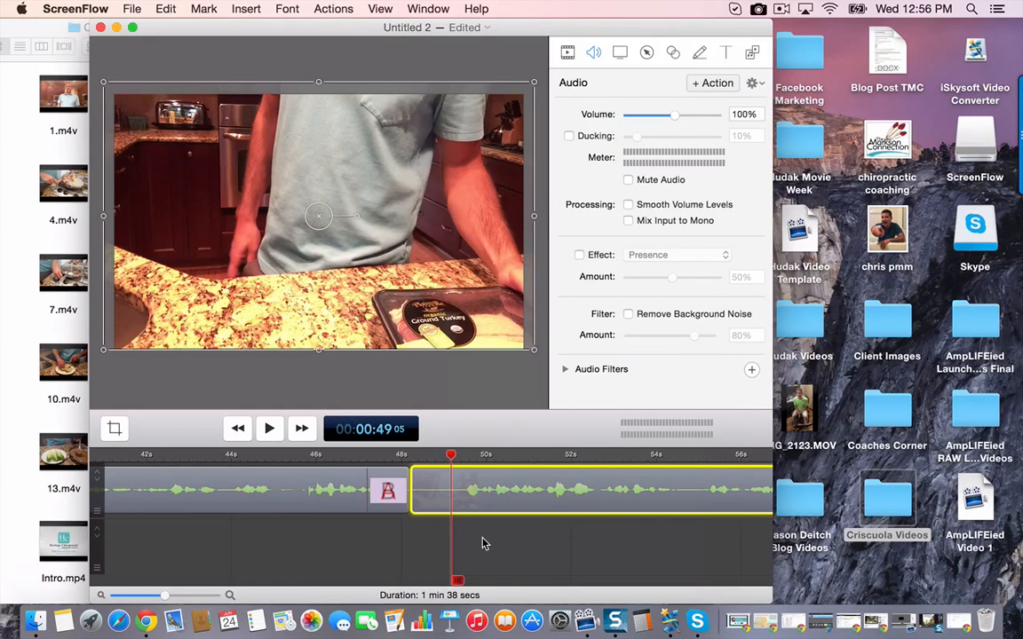
key("space")
key("space")
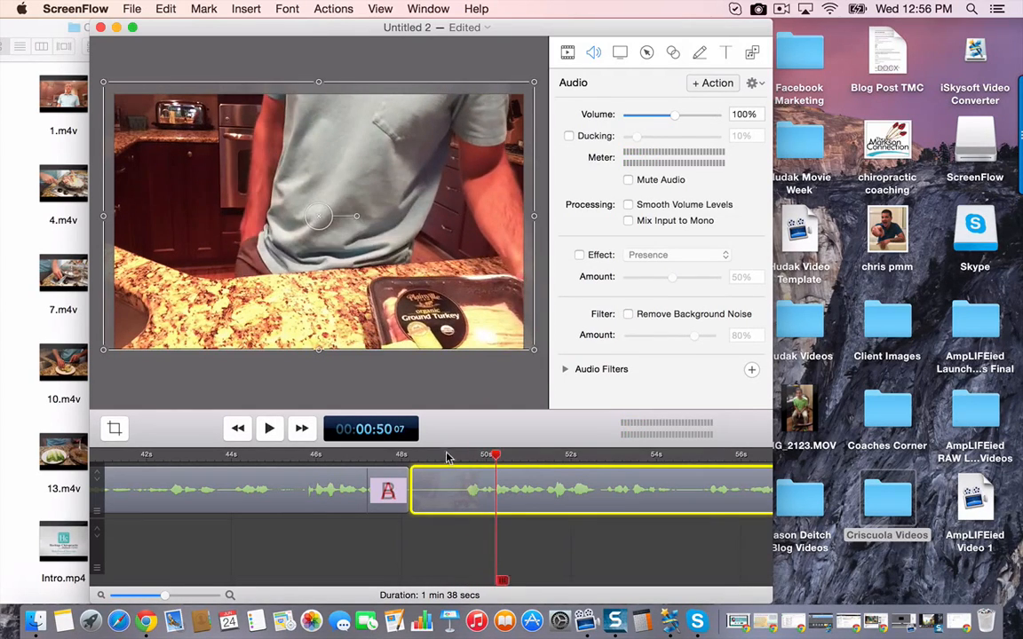
- Split 3.m4v at 00:00:49 05 and delete the short leading piece
left_click(450, 456)
right_click(453, 500)
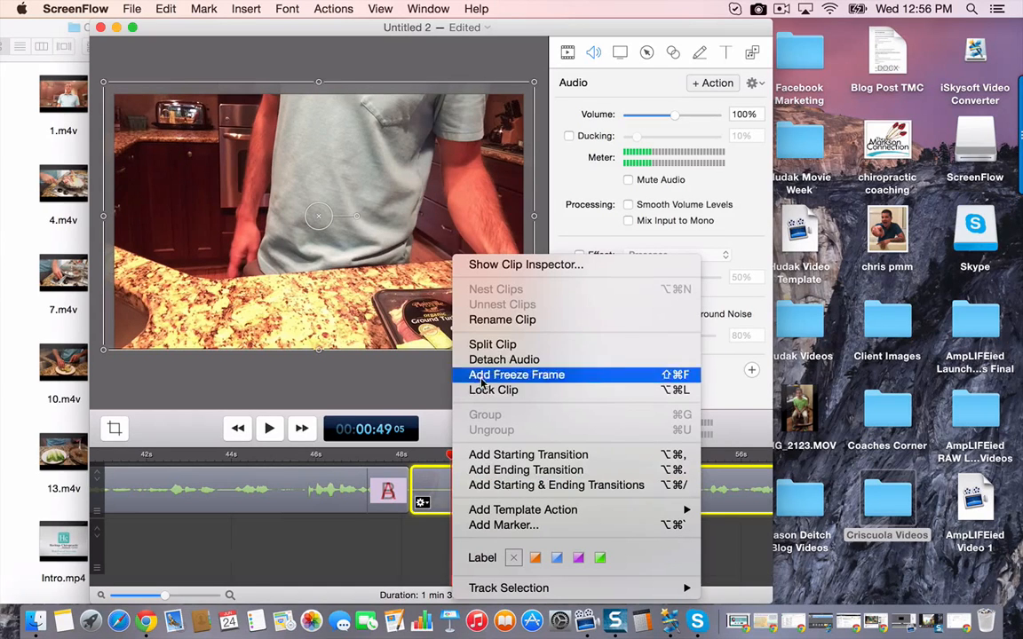
left_click(491, 345)
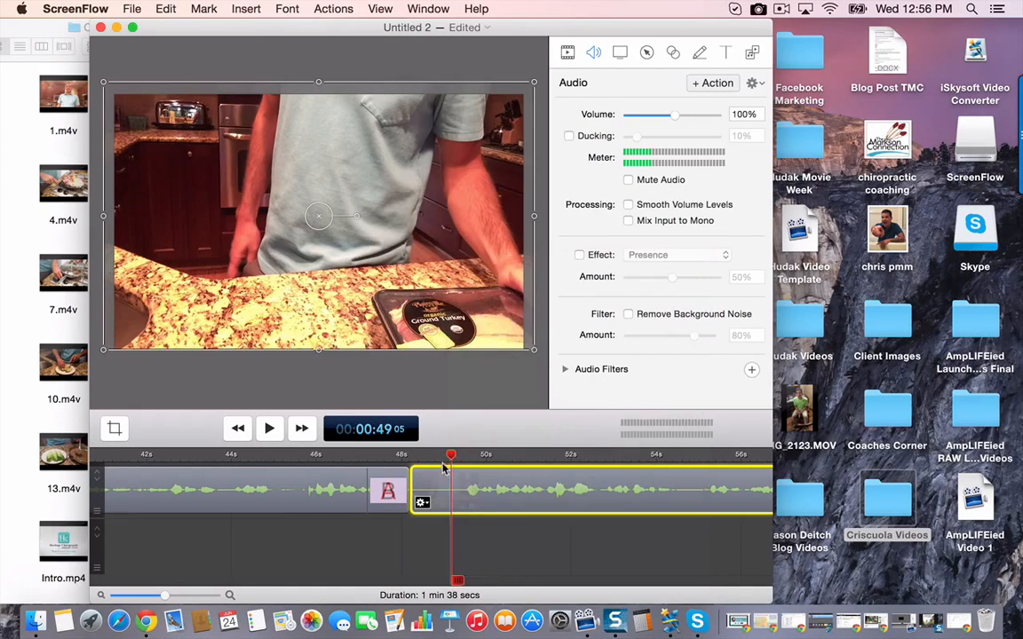
key("Delete")
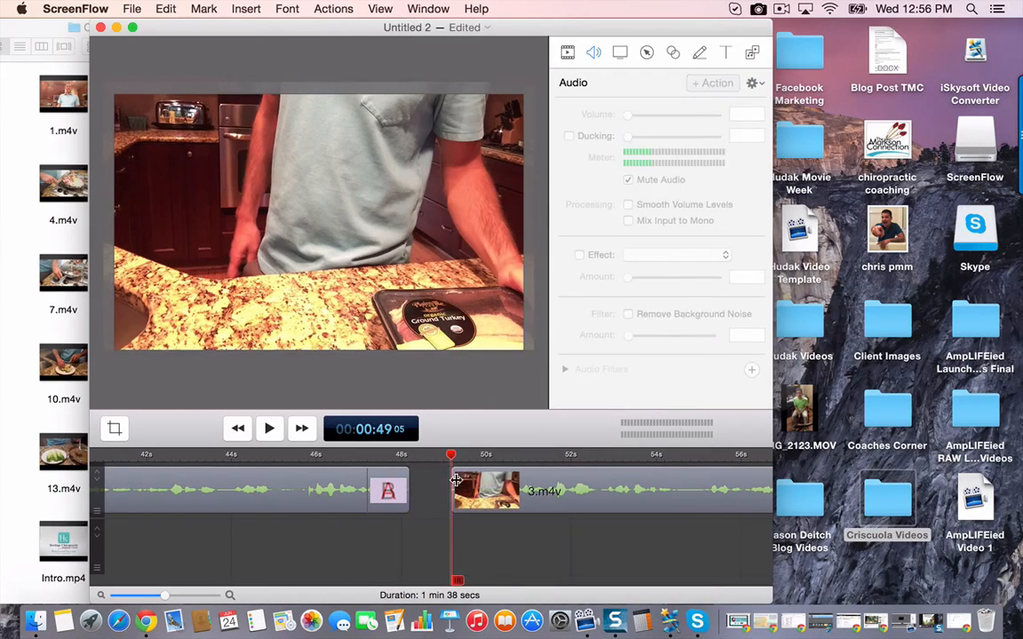
- Close the gap by moving the trimmed 3.m4v against the end of 2.m4v, and play back its opening
left_click(456, 479)
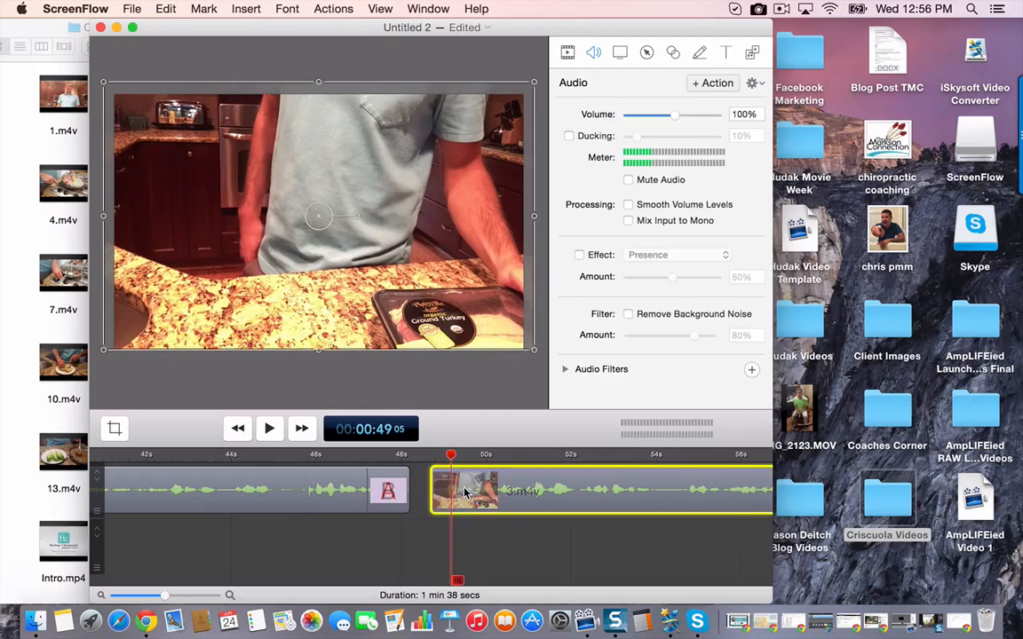
left_click(324, 459)
left_click(379, 541)
key("space")
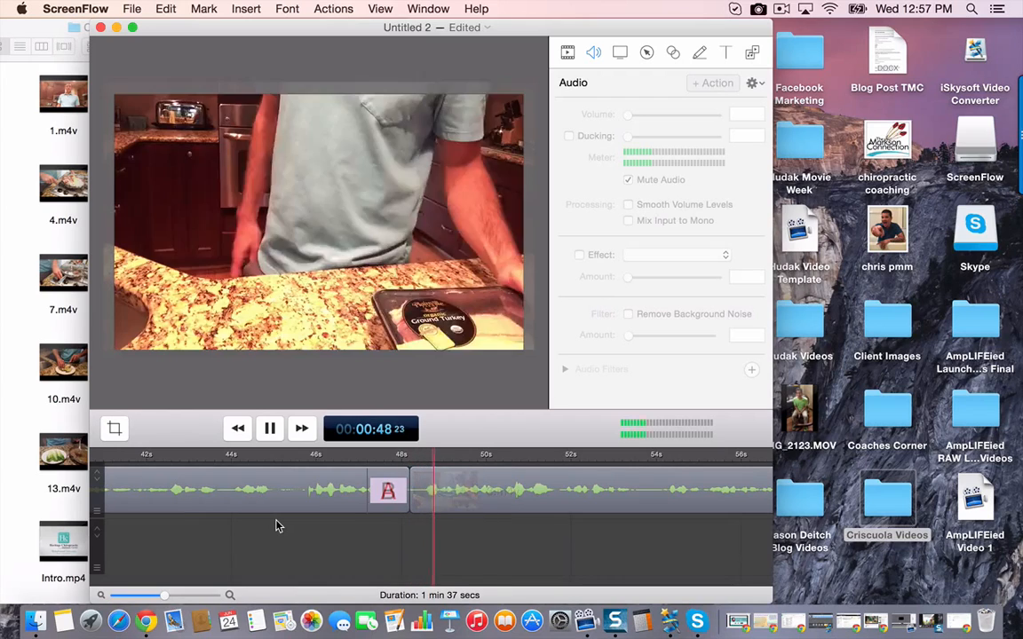
key("space")
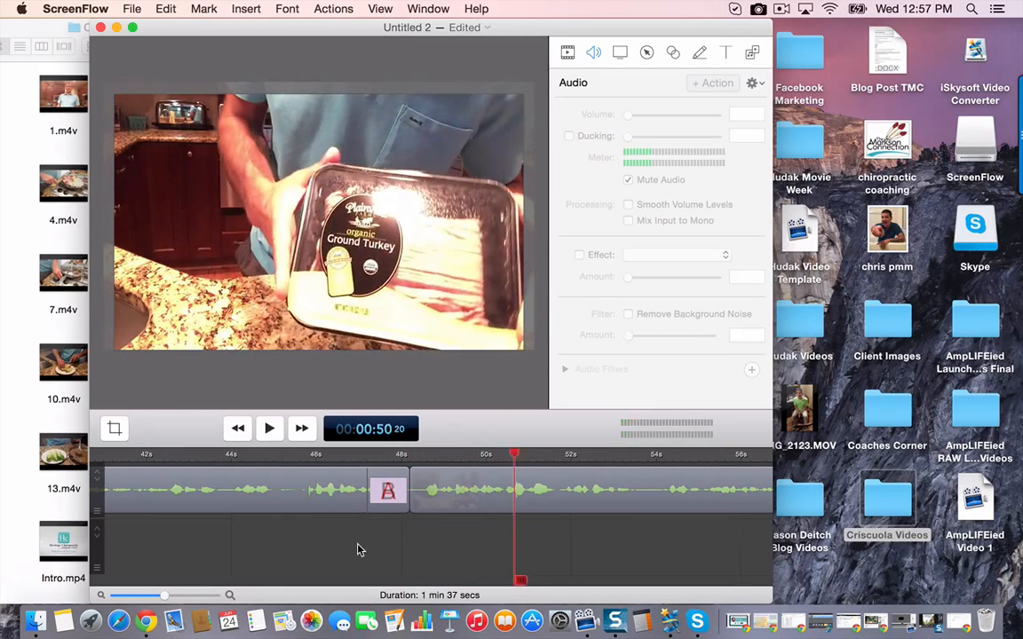
- Set the audio volume of 3.m4v to 150% and play back a short stretch to hear it
scroll(360, 549, "right", 10)
left_click(395, 514)
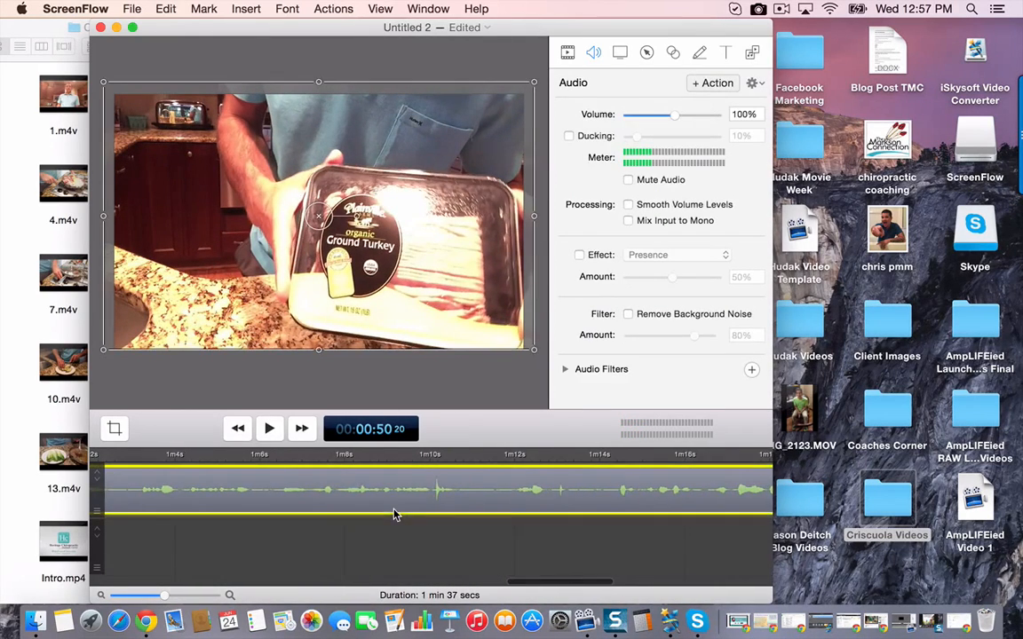
left_click(748, 114)
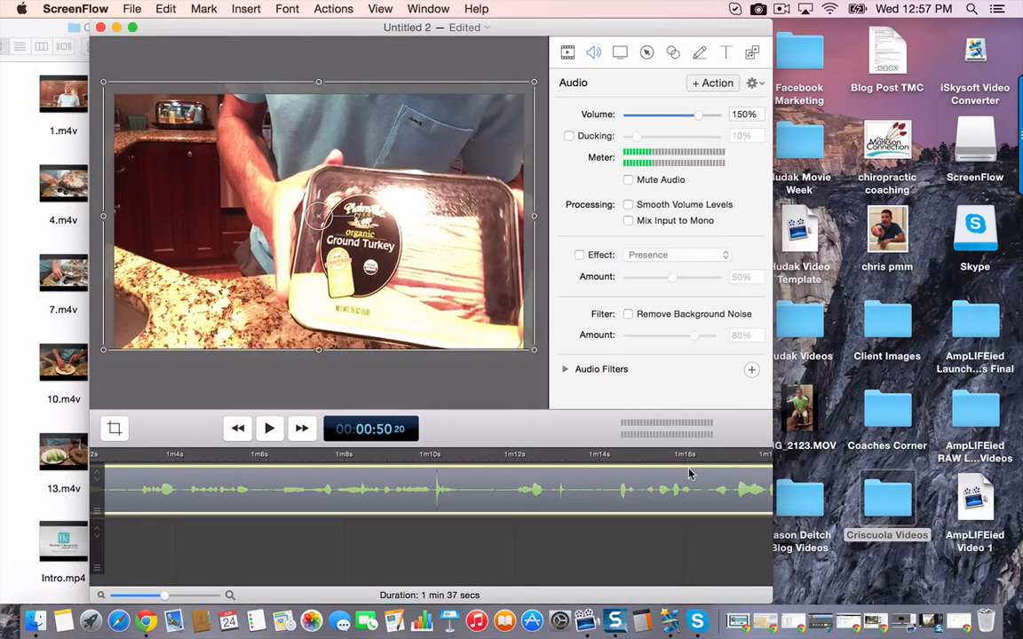
scroll(530, 540, "right", 1)
key("space")
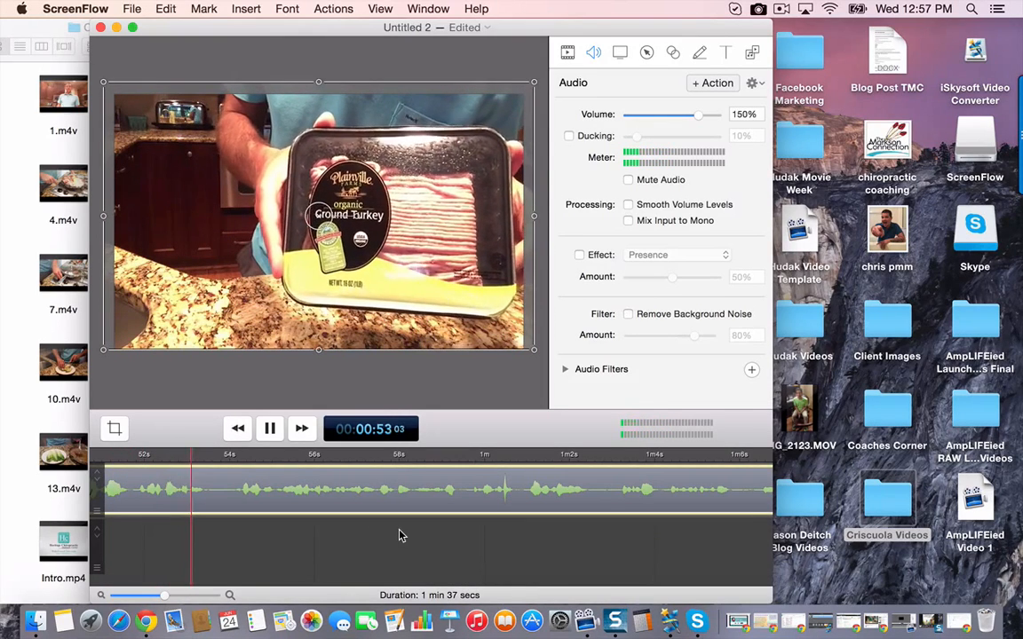
key("space")
- Find where the speech ends in 3.m4v, split the clip at 00:01:35 29 and delete the trailing piece
scroll(400, 535, "right", 10)
scroll(400, 536, "right", 10)
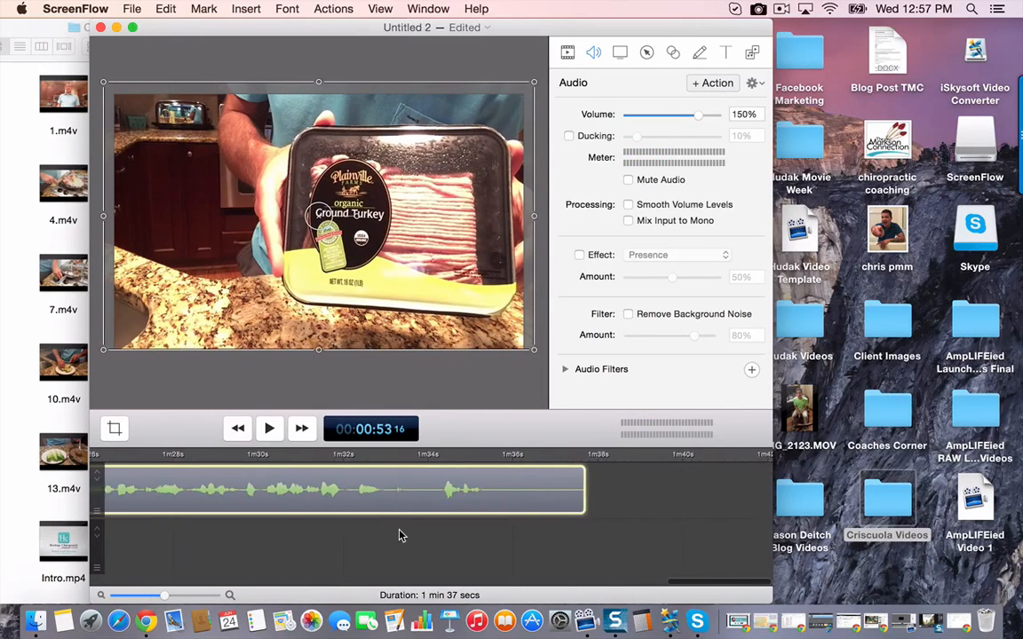
left_click(335, 455)
key("space")
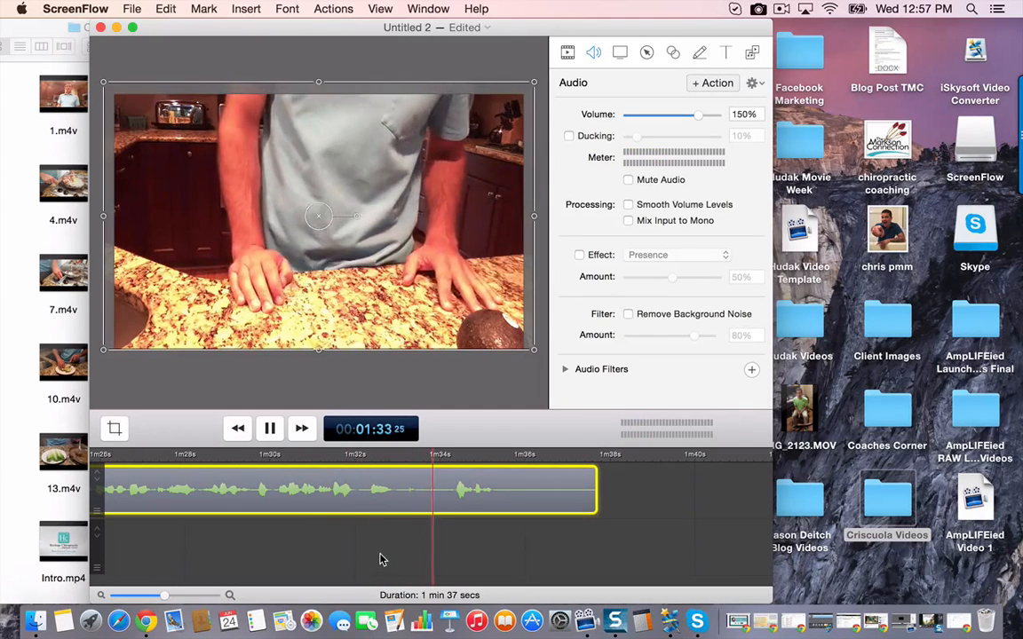
left_click(522, 503)
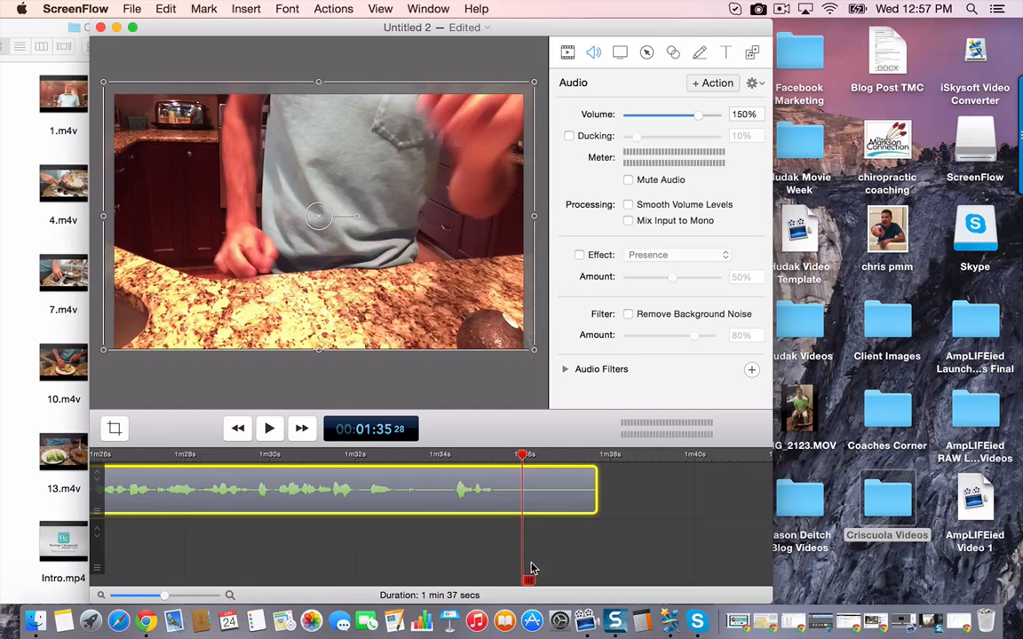
key("space")
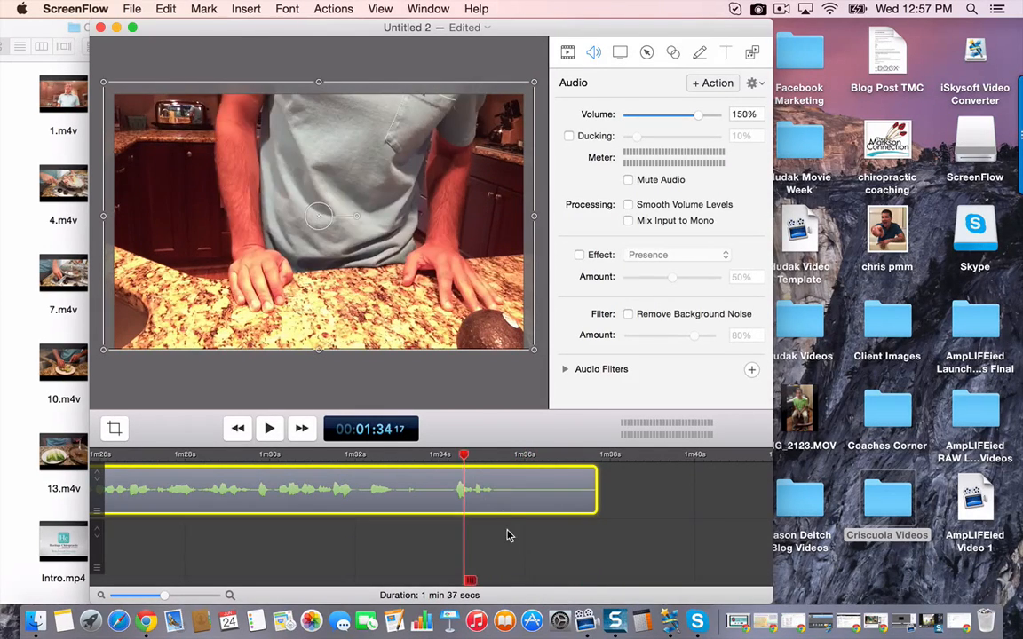
key("space")
left_click(524, 503)
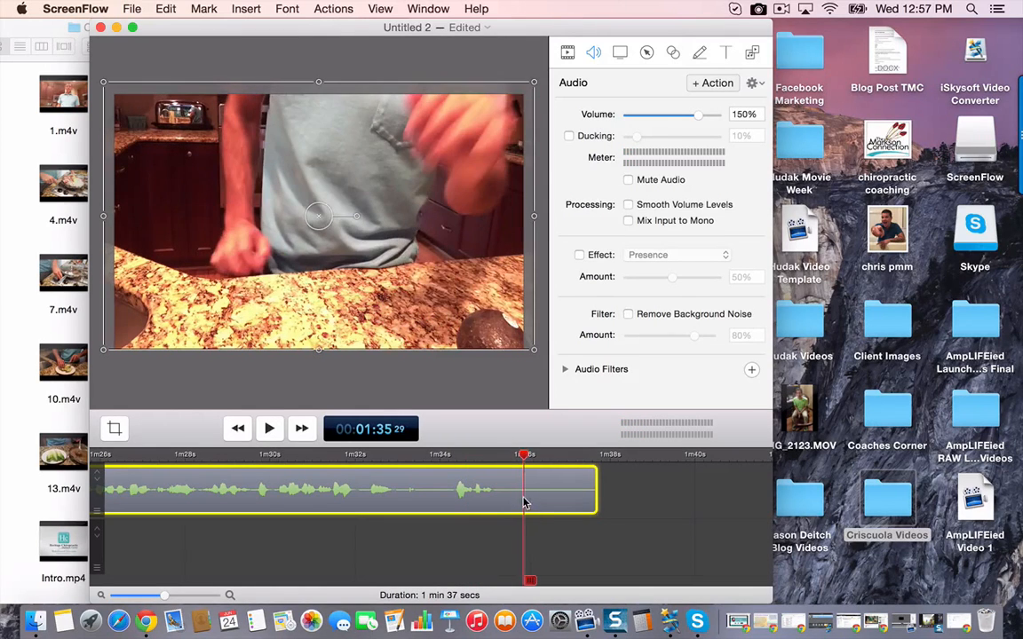
right_click(524, 495)
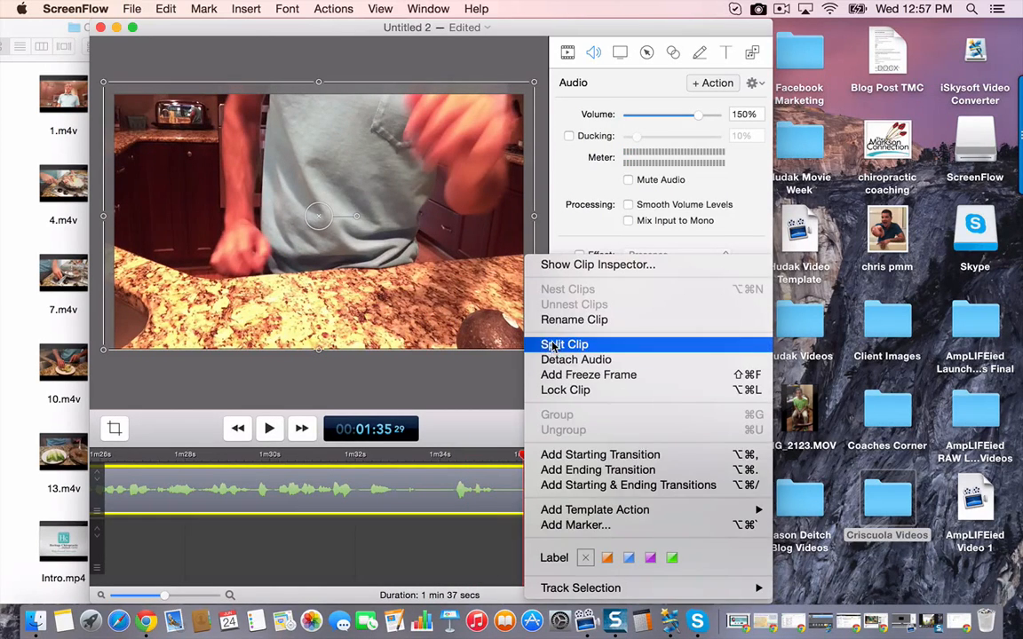
left_click(552, 345)
left_click(550, 493)
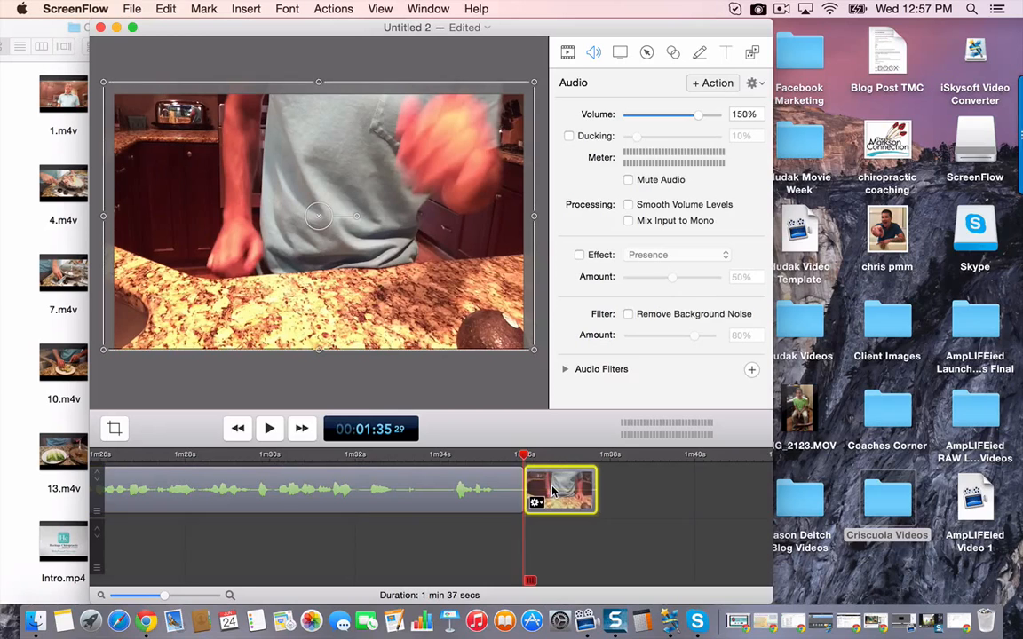
key("Delete")
- Add an ending transition to 3.m4v and set its type to Cross Dissolve
right_click(563, 488)
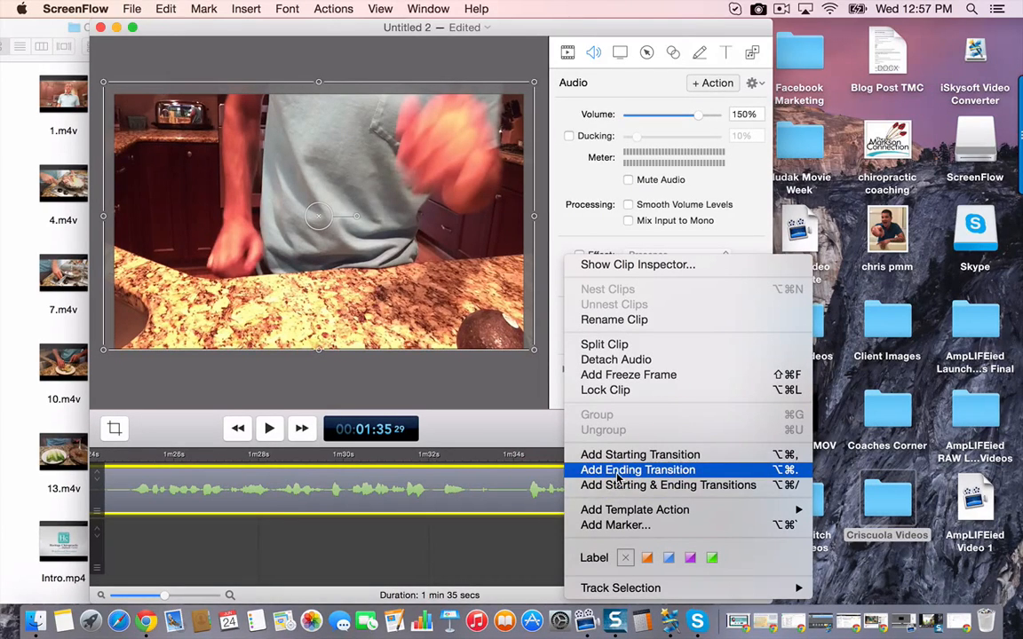
left_click(619, 479)
right_click(587, 487)
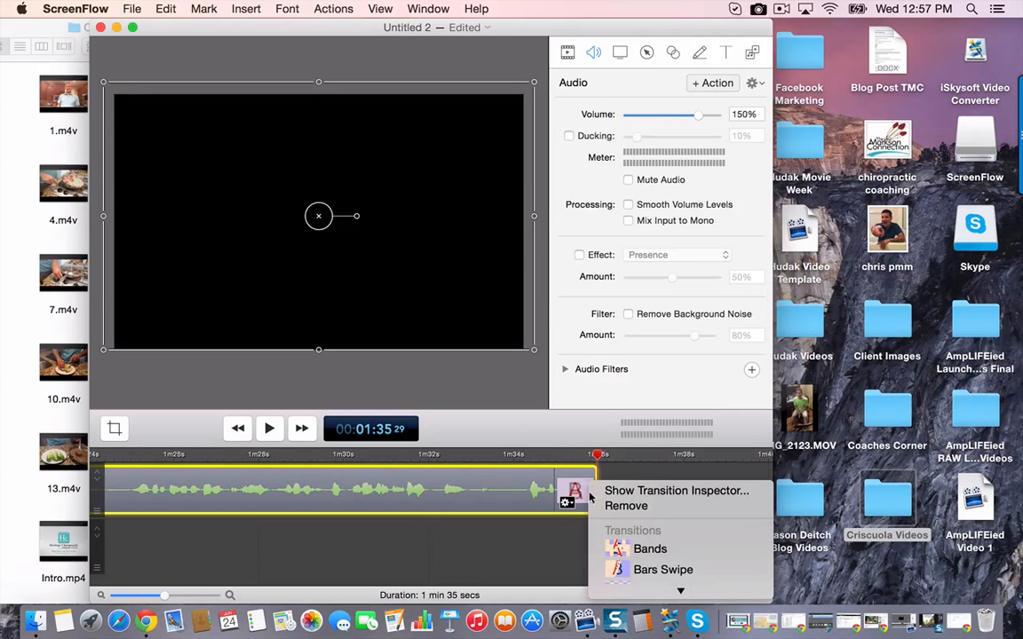
mouse_move(642, 593)
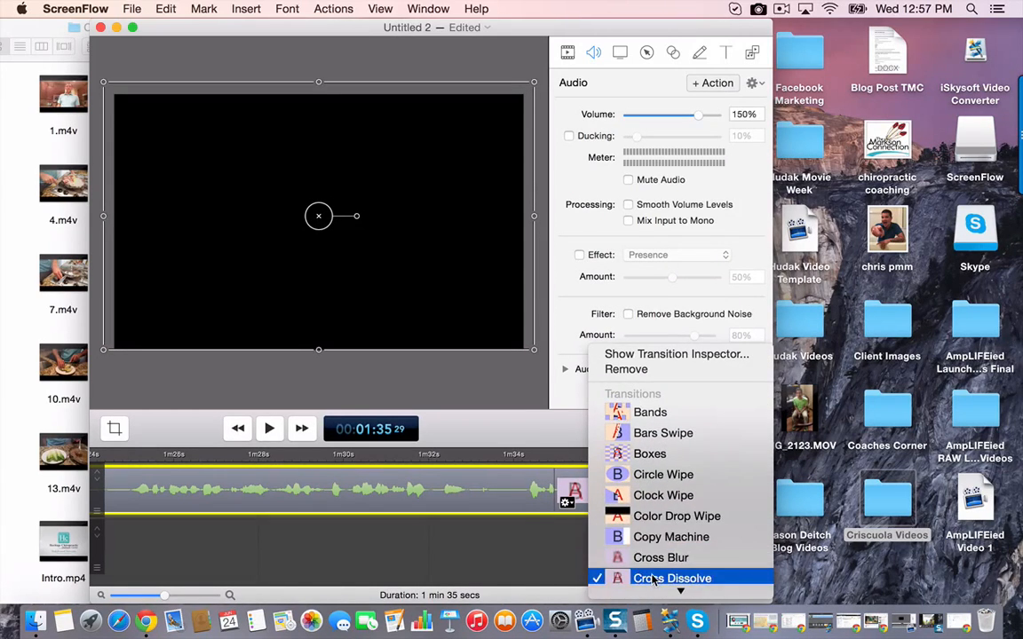
left_click(653, 579)
left_click(632, 541)
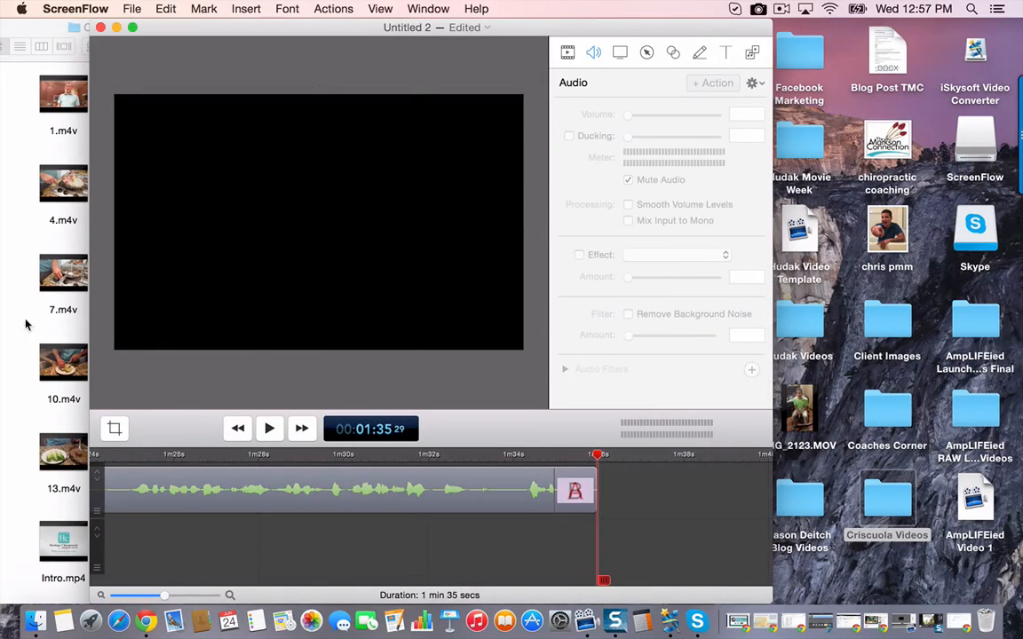
- Add 4.m4v from the Criscuola Videos folder to the timeline directly after 3.m4v
left_click(26, 325)
left_click(50, 180)
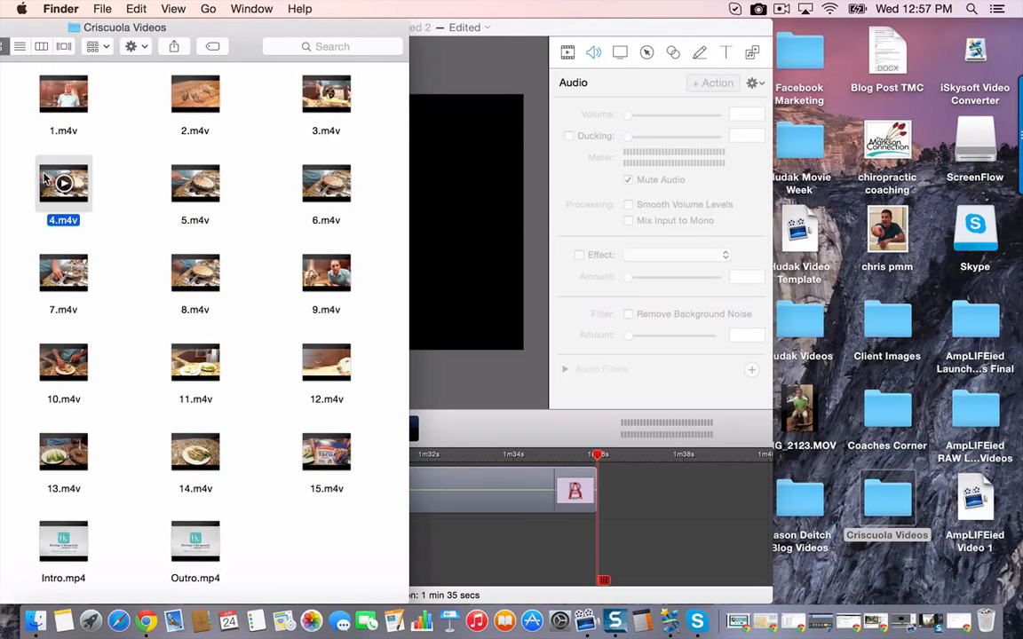
left_click_drag(43, 228, 618, 502)
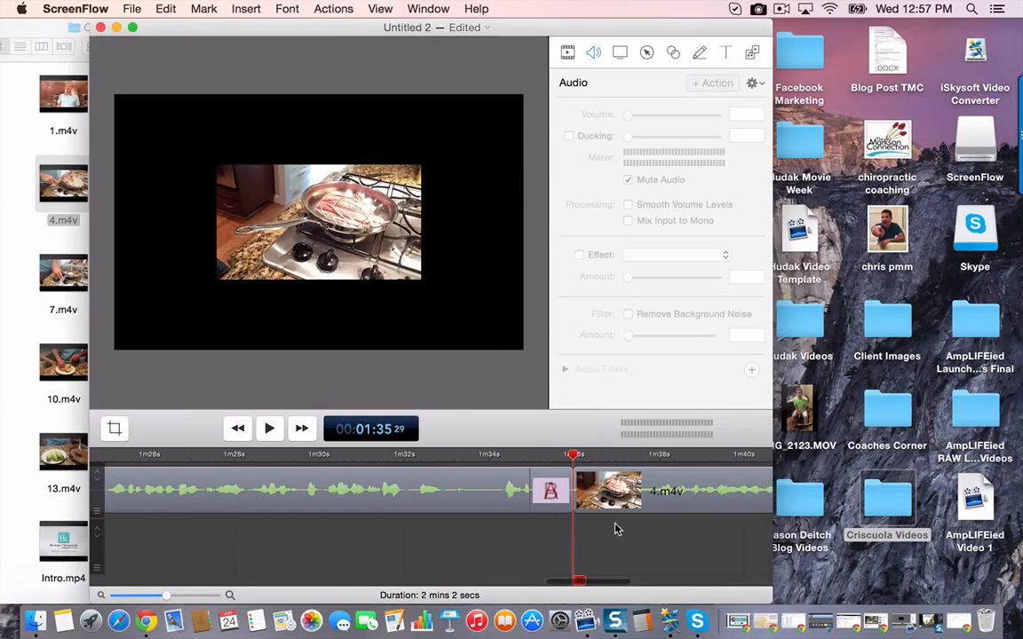
- Move and stretch 4.m4v until it fills the whole canvas, slightly overlapping its edges
left_click_drag(313, 207, 195, 131)
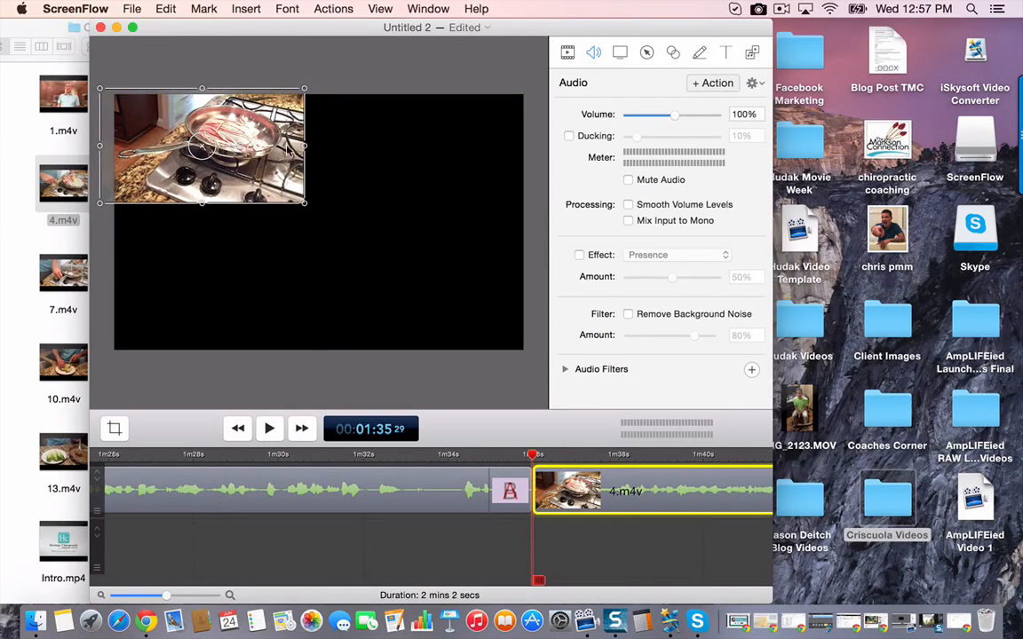
left_click_drag(302, 149, 531, 157)
left_click_drag(316, 201, 306, 355)
left_click_drag(105, 220, 87, 219)
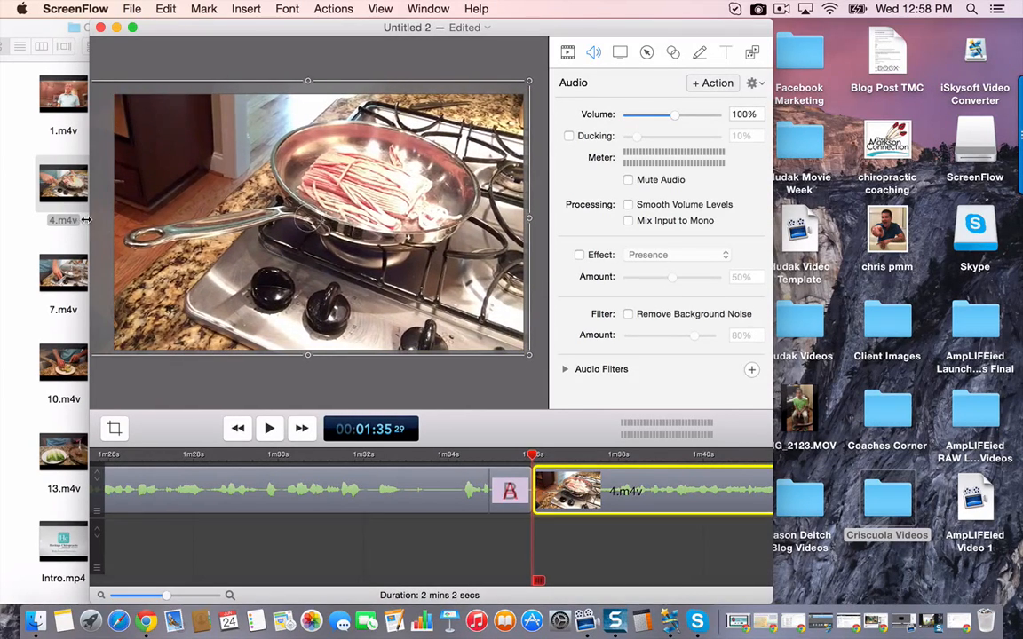
left_click_drag(308, 208, 313, 208)
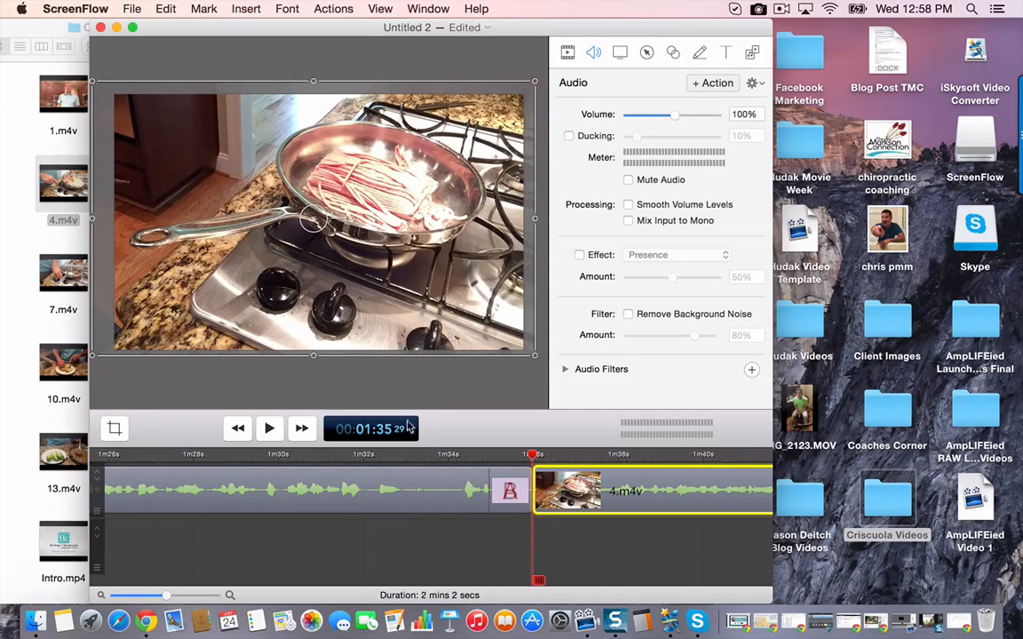
- Play back the join between 3.m4v and 4.m4v, and set the audio volume of 4.m4v to 150%
left_click(577, 548)
key("space")
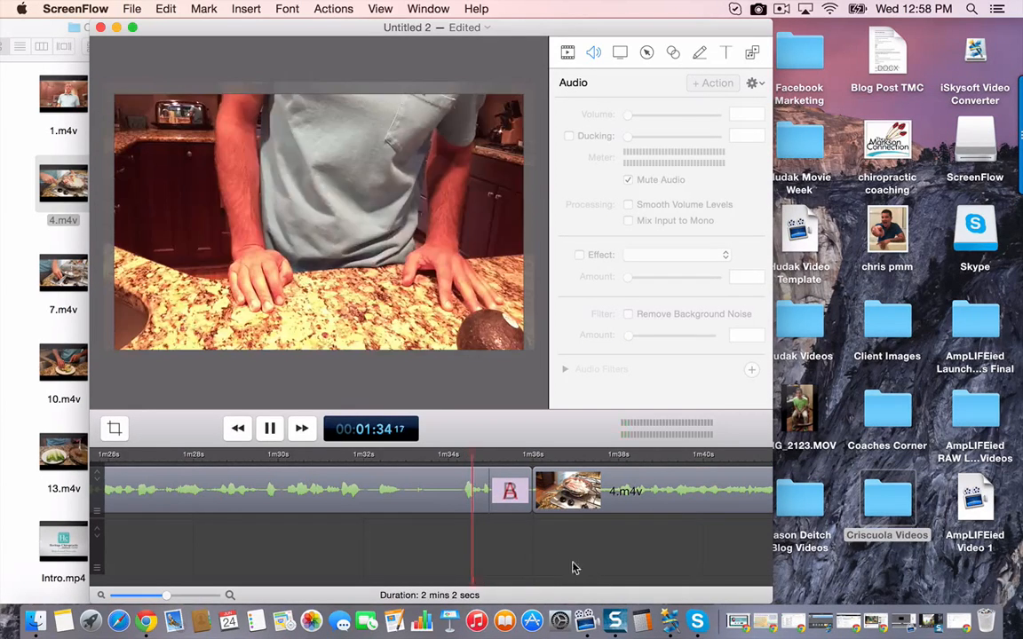
scroll(415, 543, "right", 5)
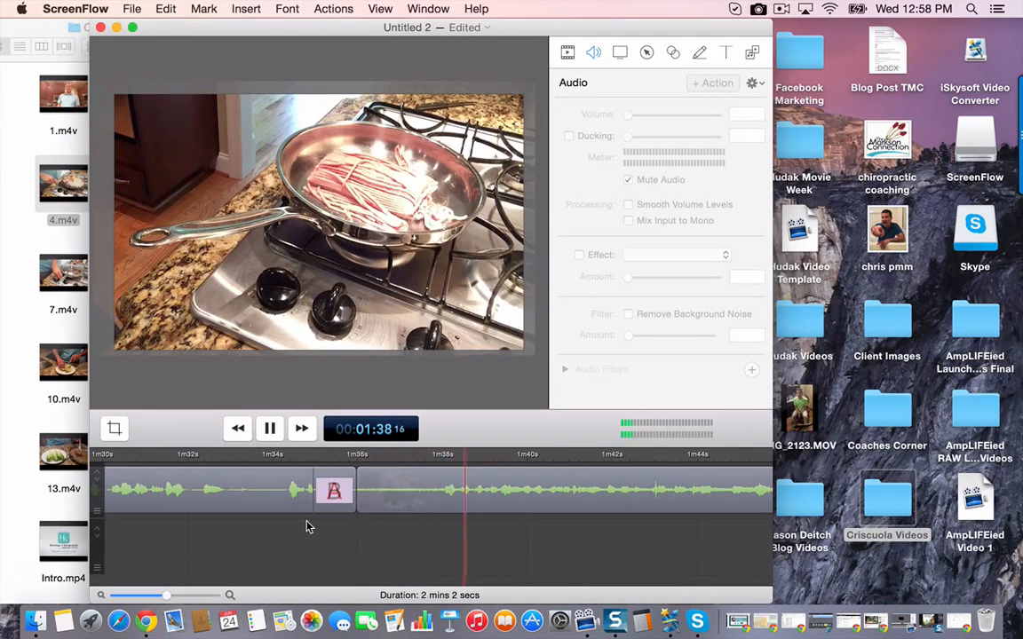
scroll(306, 528, "right", 5)
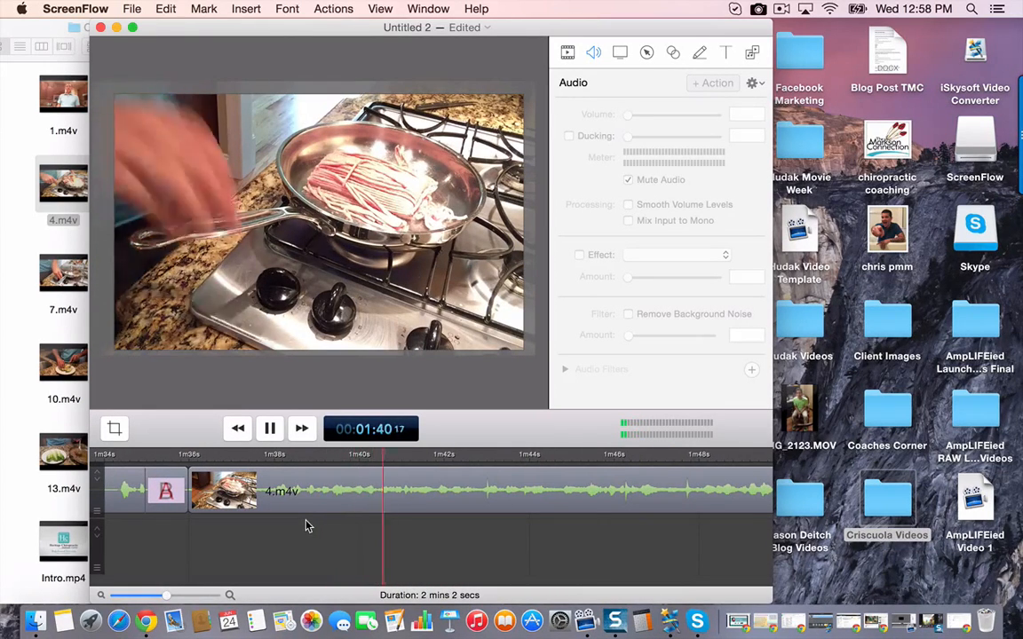
left_click(439, 506)
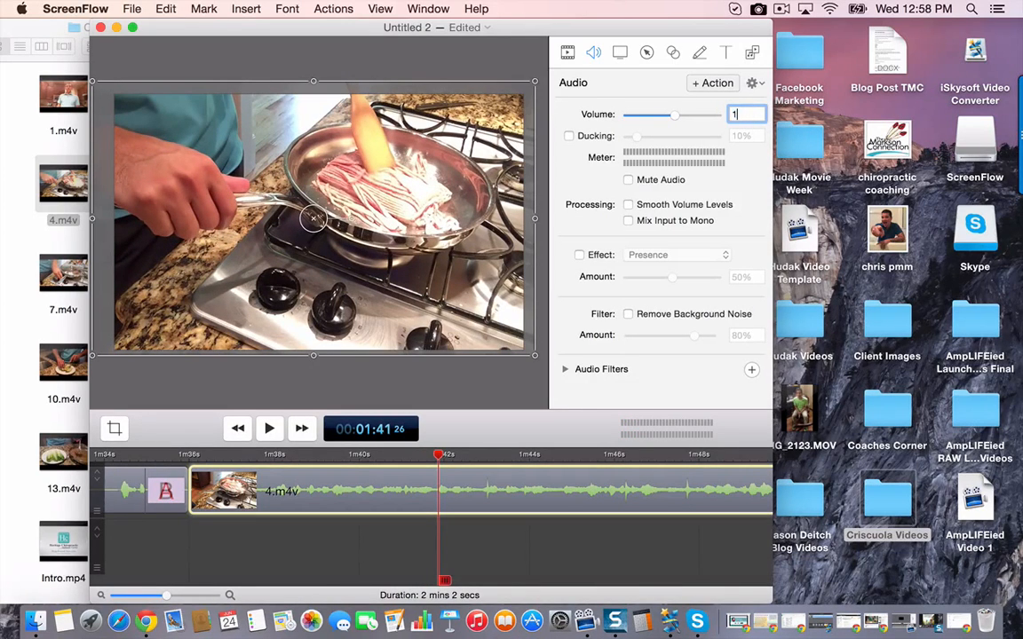
type("150")
key("Return")
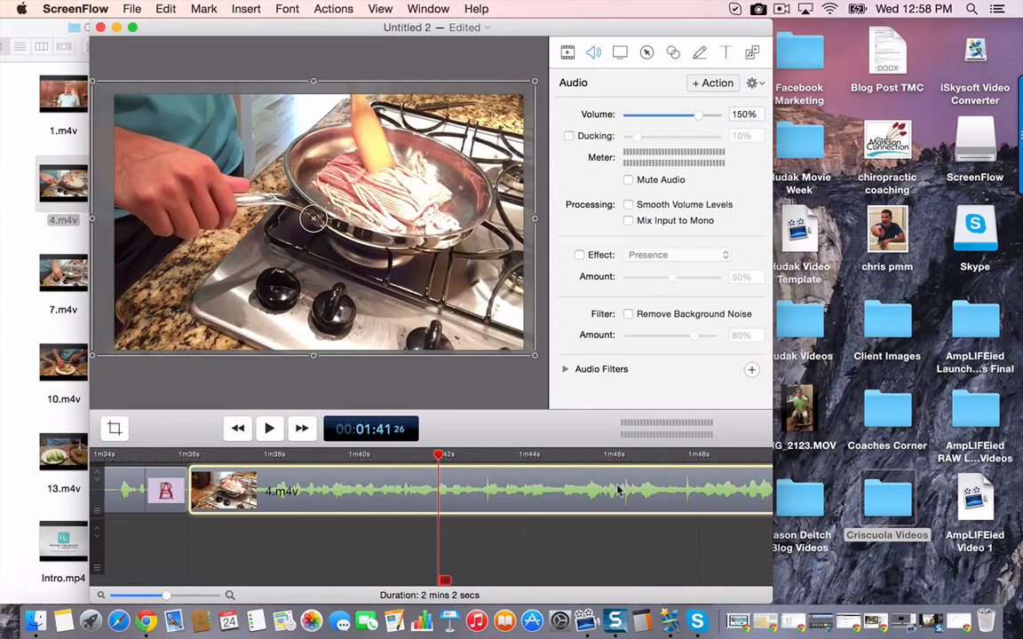
key("space")
key("space")
- Play back the last seconds of 4.m4v and add a Cross Dissolve ending transition to the clip
scroll(621, 543, "right", 10)
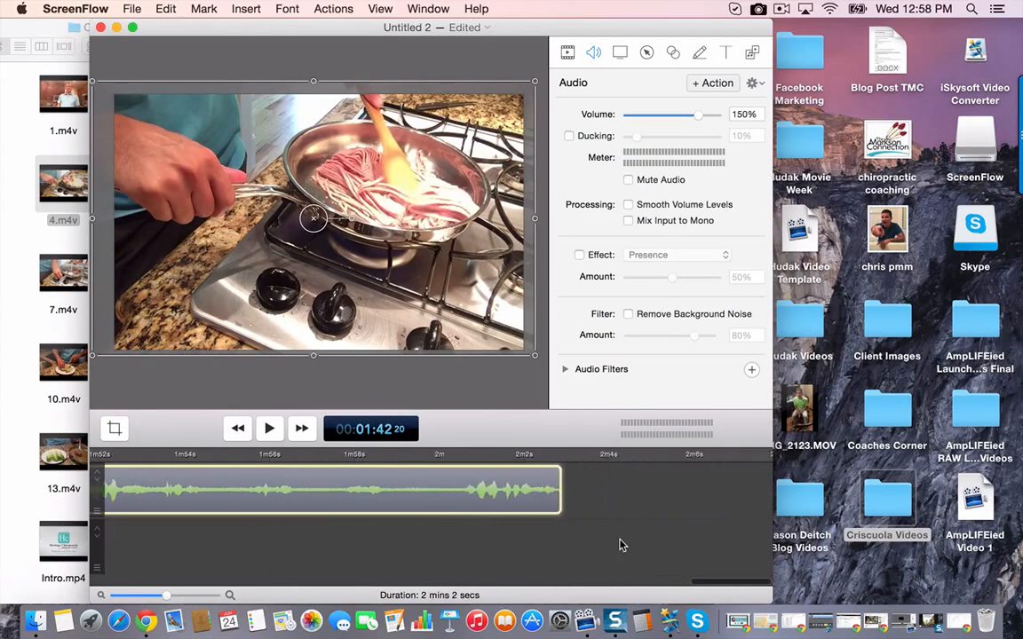
scroll(621, 546, "left", 3)
left_click(488, 454)
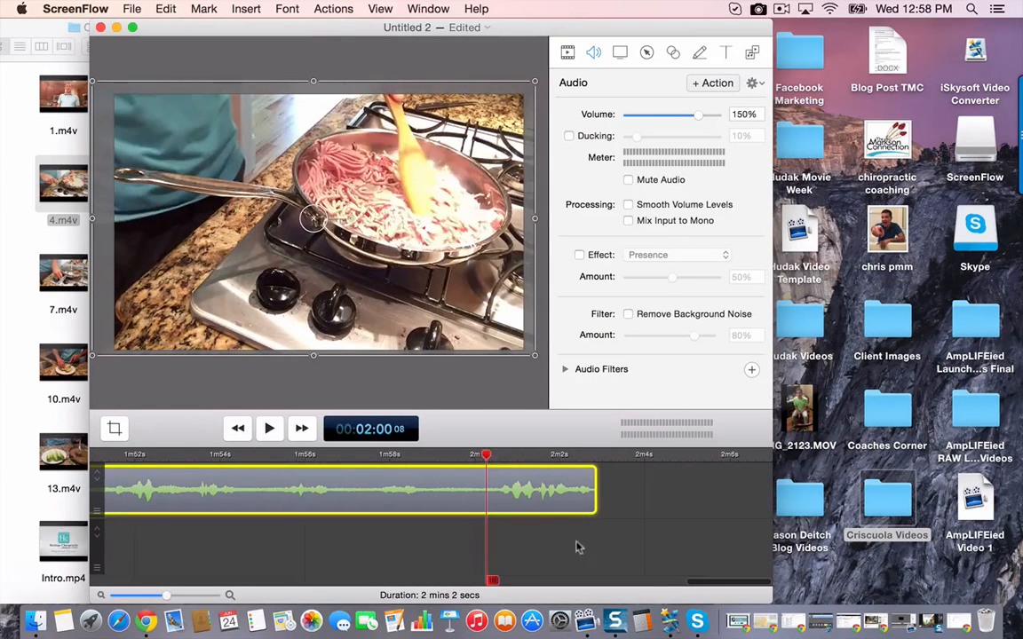
key("space")
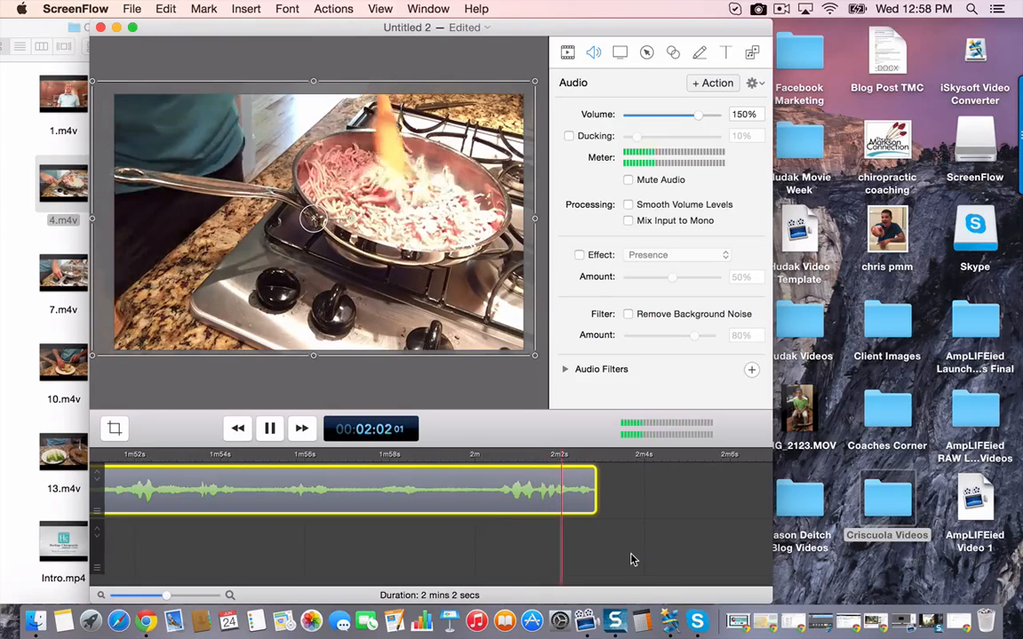
key("space")
key("space")
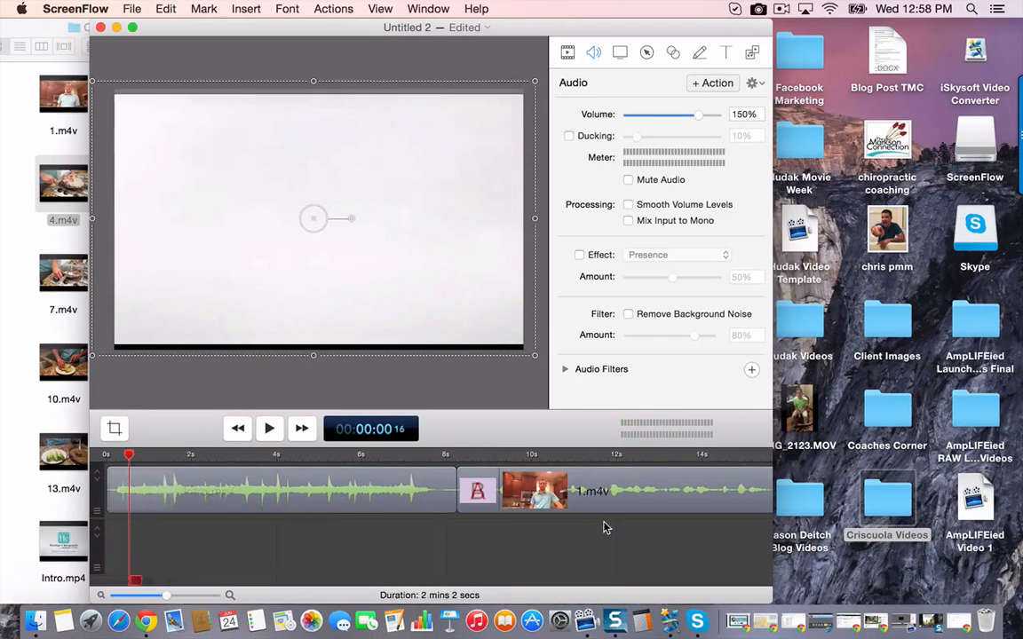
scroll(604, 527, "right", 20)
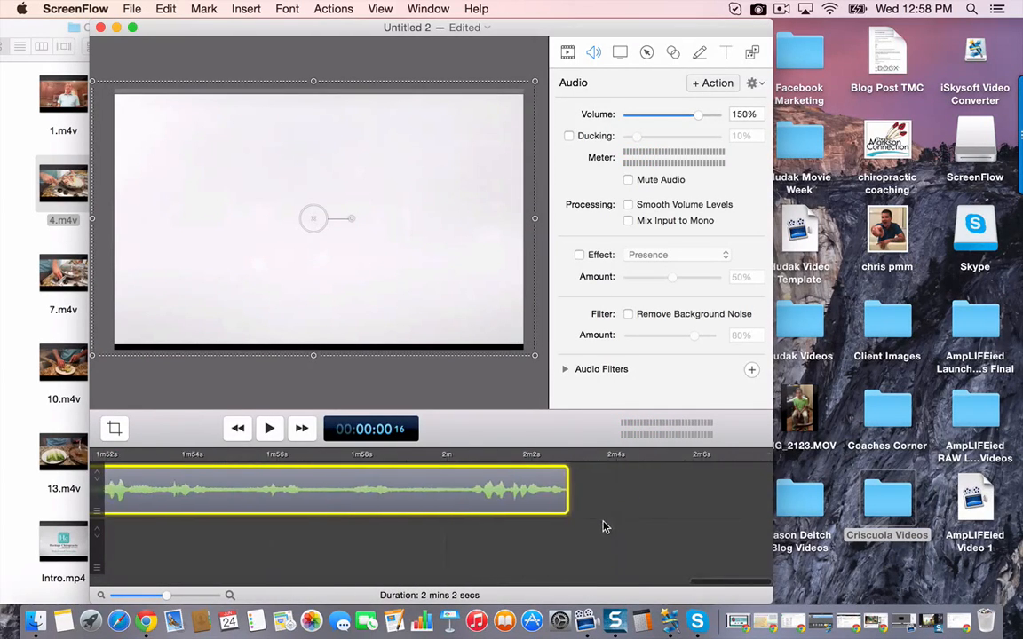
right_click(577, 462)
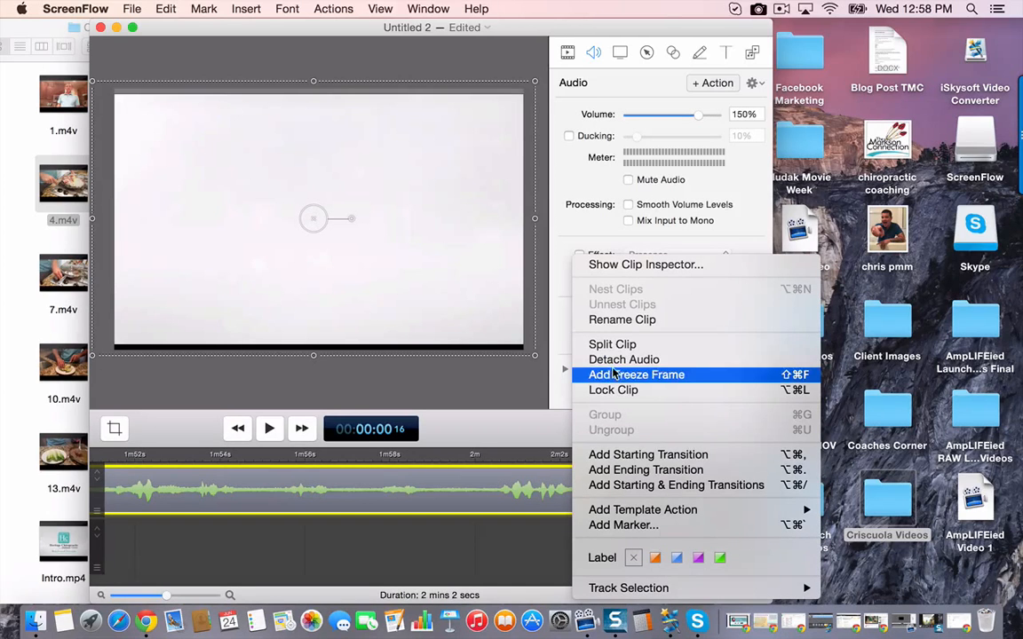
left_click(607, 477)
right_click(573, 488)
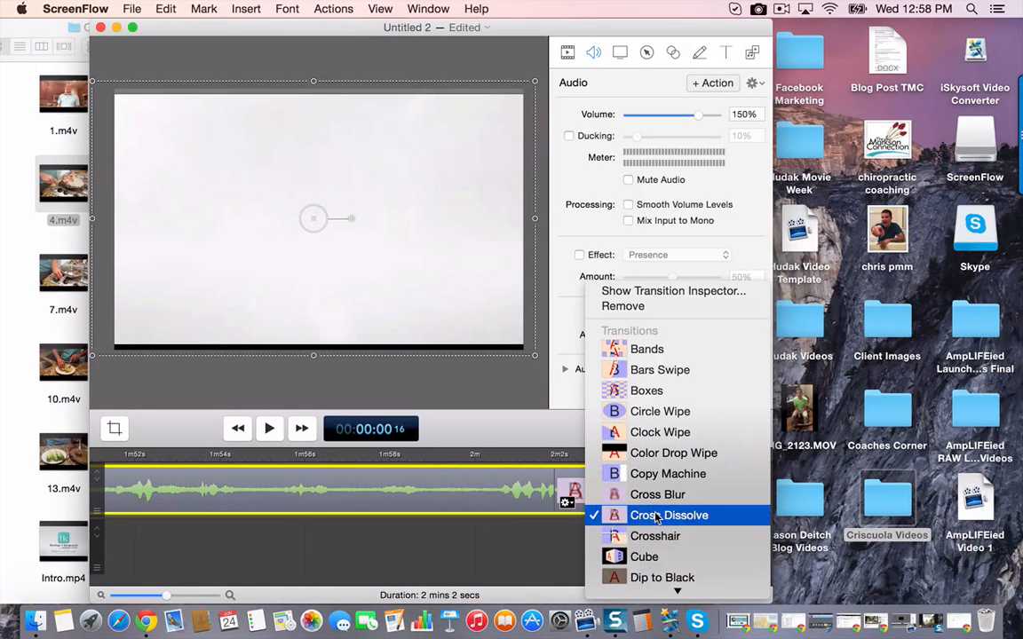
left_click(658, 517)
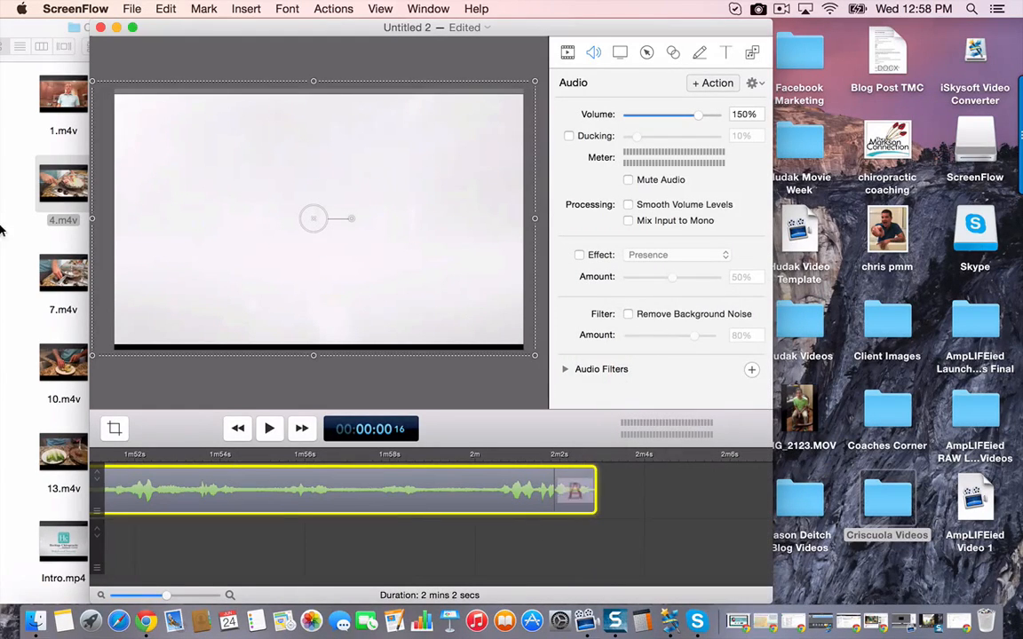
- Add 5.m4v from the Criscuola Videos folder to the timeline directly after 4.m4v and play back its opening seconds
left_click(75, 209)
left_click_drag(208, 178, 607, 498)
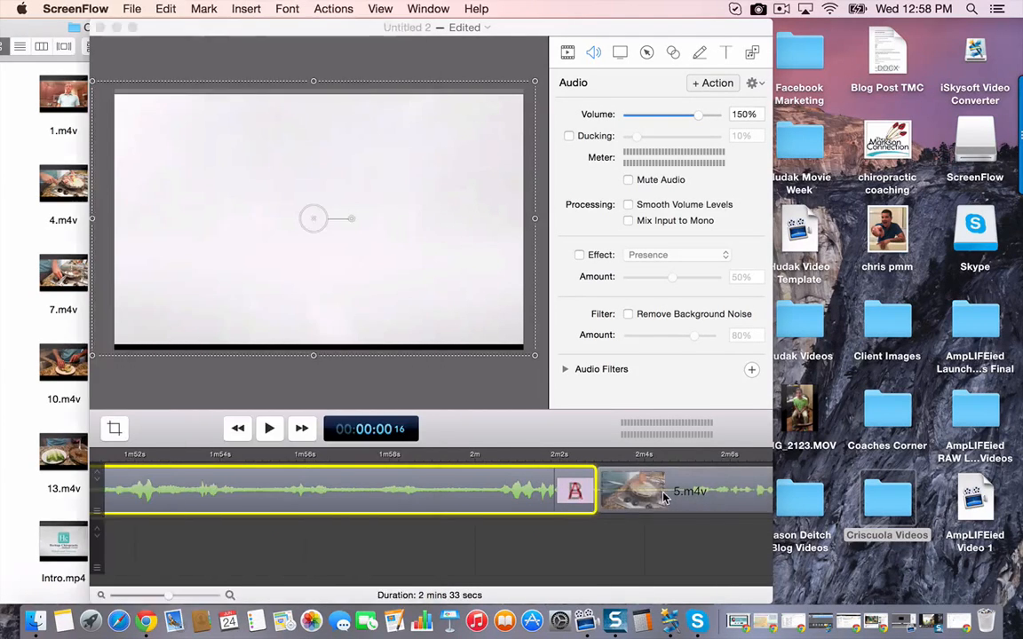
left_click(526, 455)
key("space")
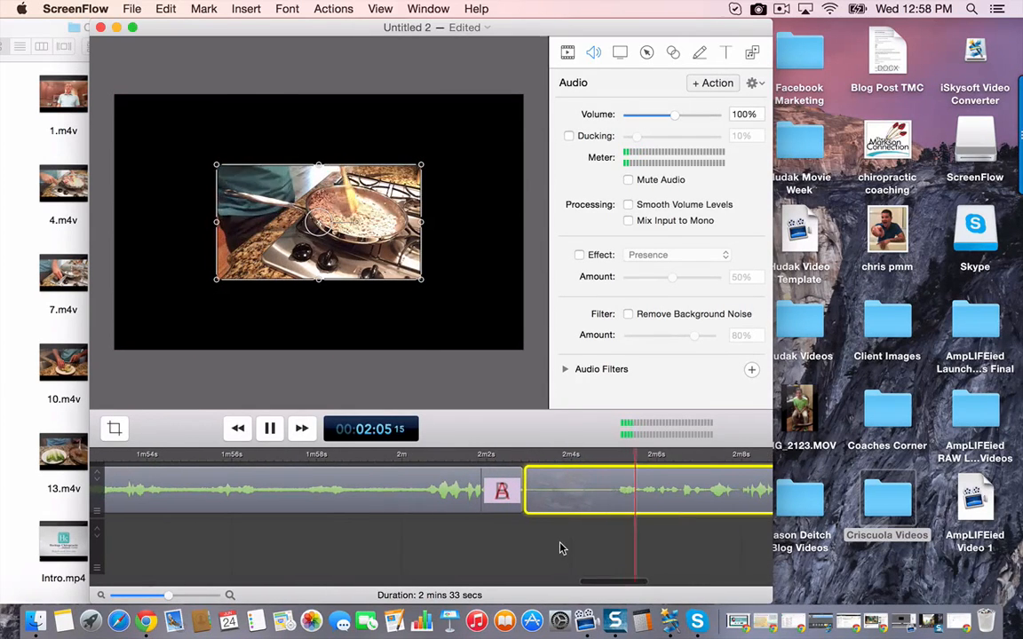
key("space")
left_click(548, 454)
key("space")
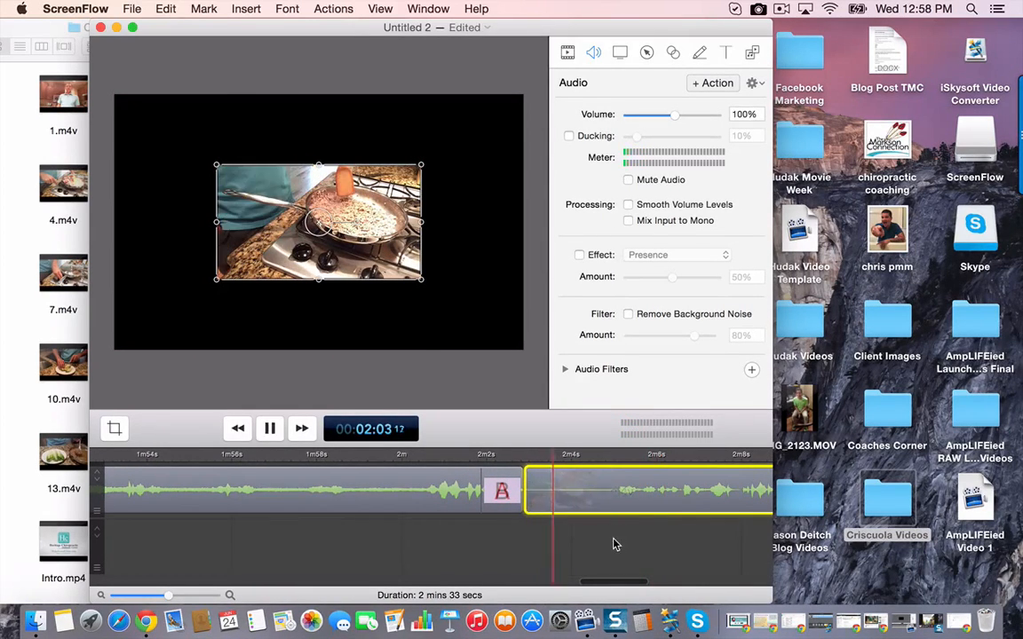
key("space")
- Move and stretch 5.m4v until it fills the whole canvas, slightly overlapping its side and upper edges
left_click(381, 256)
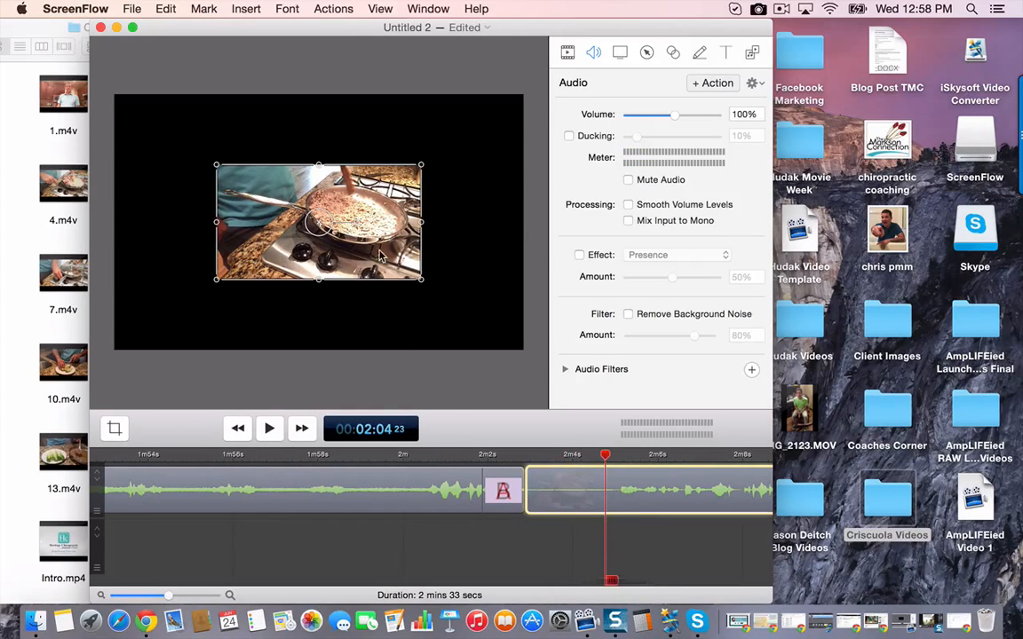
left_click_drag(362, 281, 243, 201)
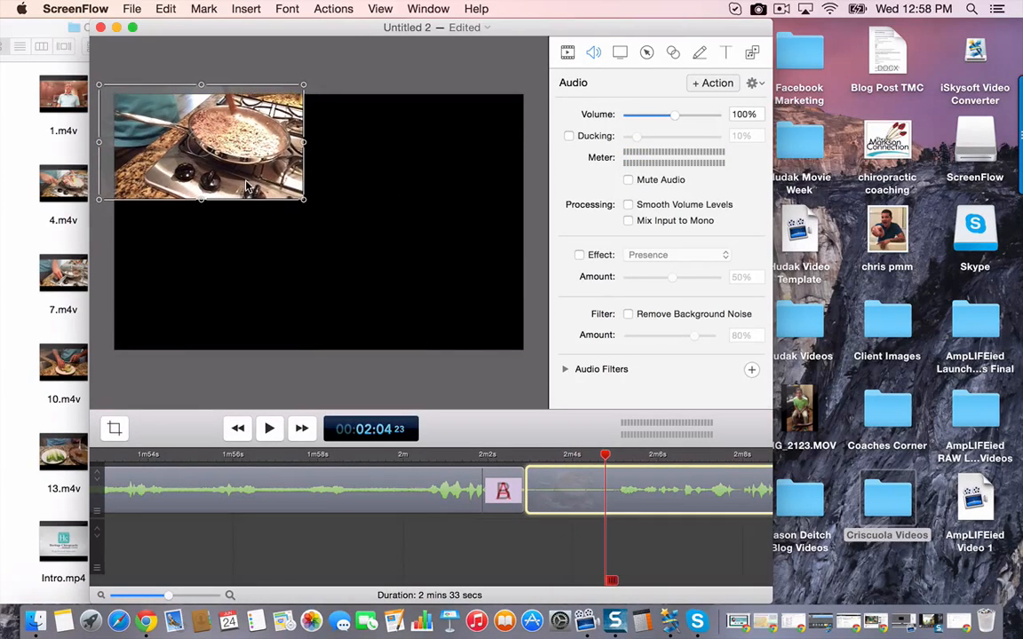
left_click_drag(308, 142, 530, 144)
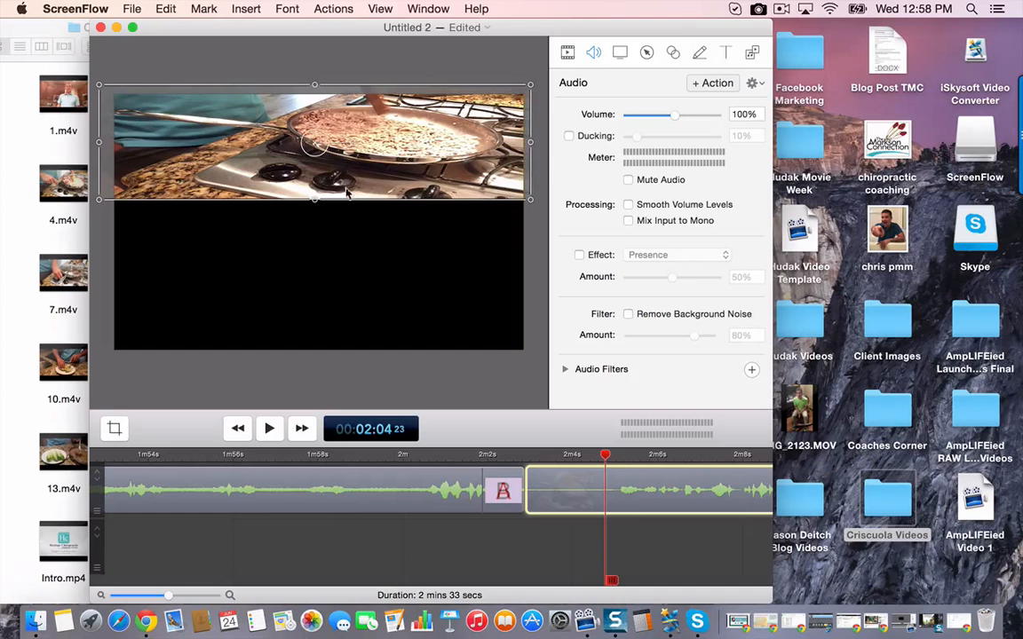
left_click_drag(317, 205, 300, 358)
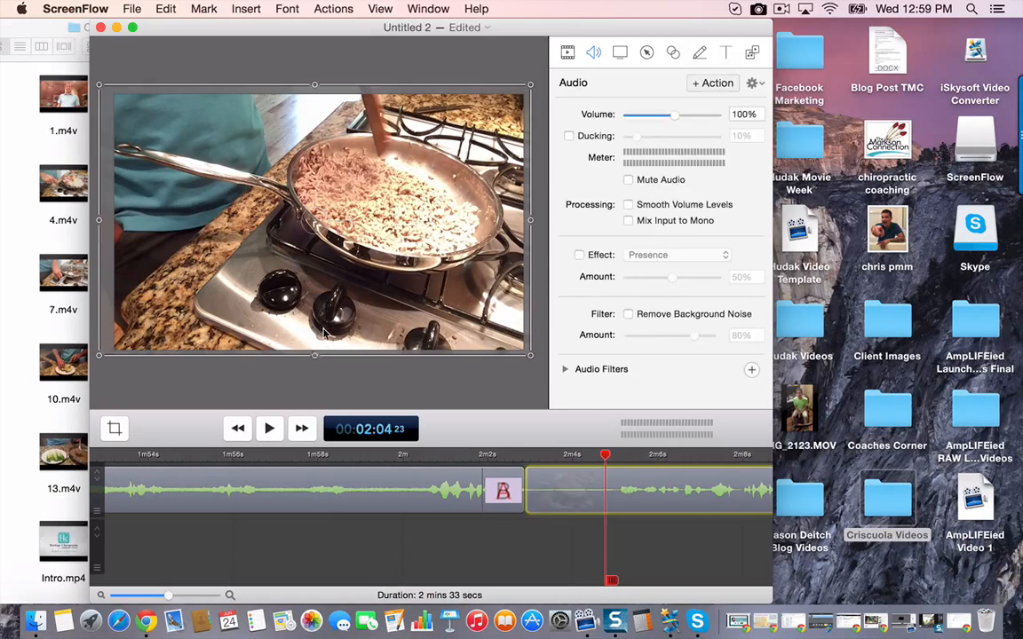
left_click_drag(315, 357, 315, 349)
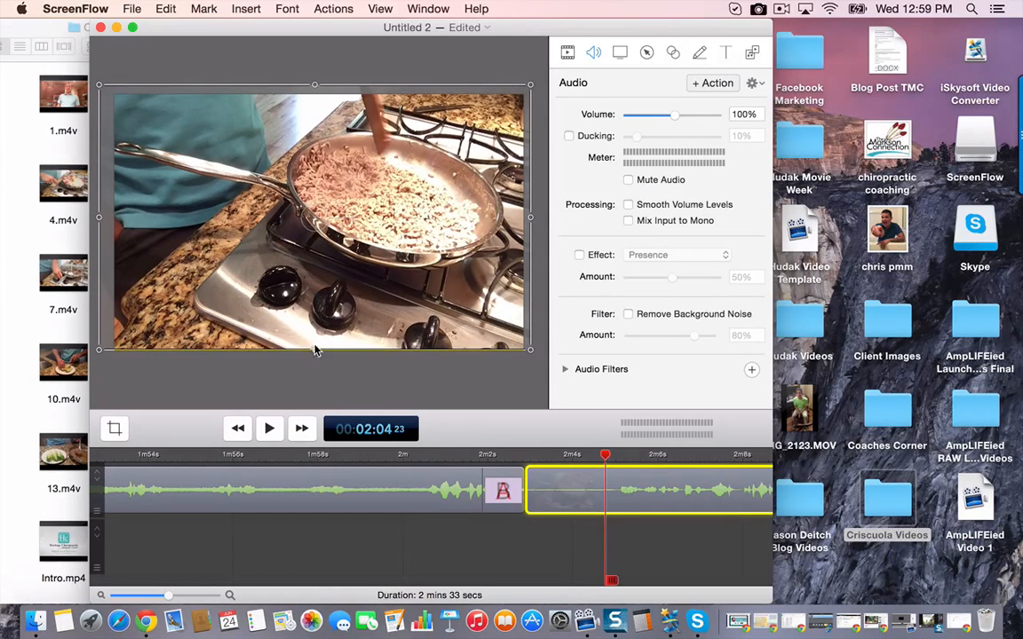
- Split 5.m4v at 00:02:04 18, delete the silent opening piece and move the remainder up against 4.m4v
left_click(536, 457)
key("space")
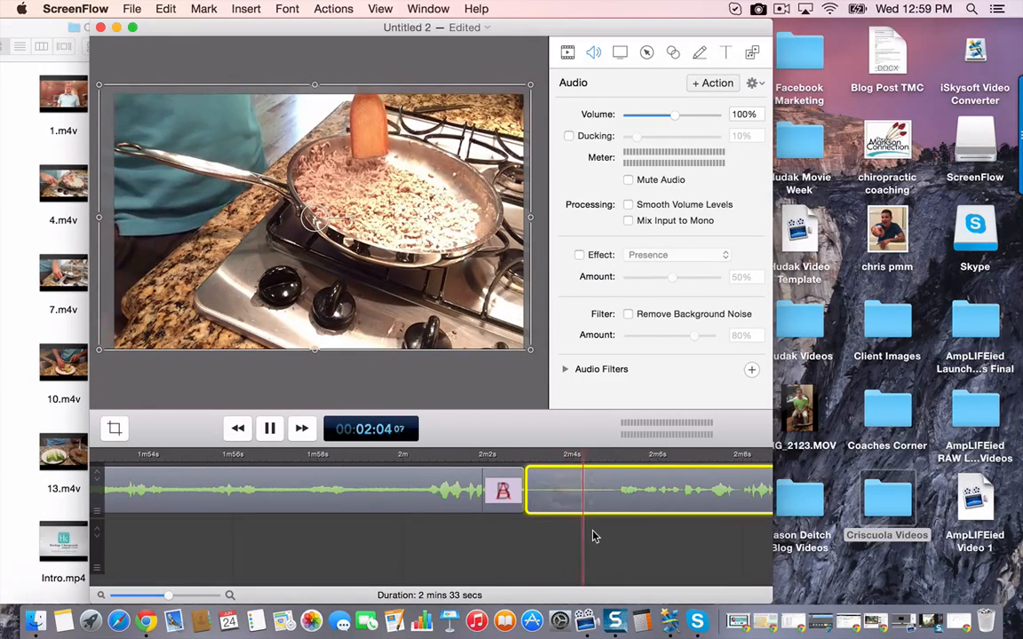
key("space")
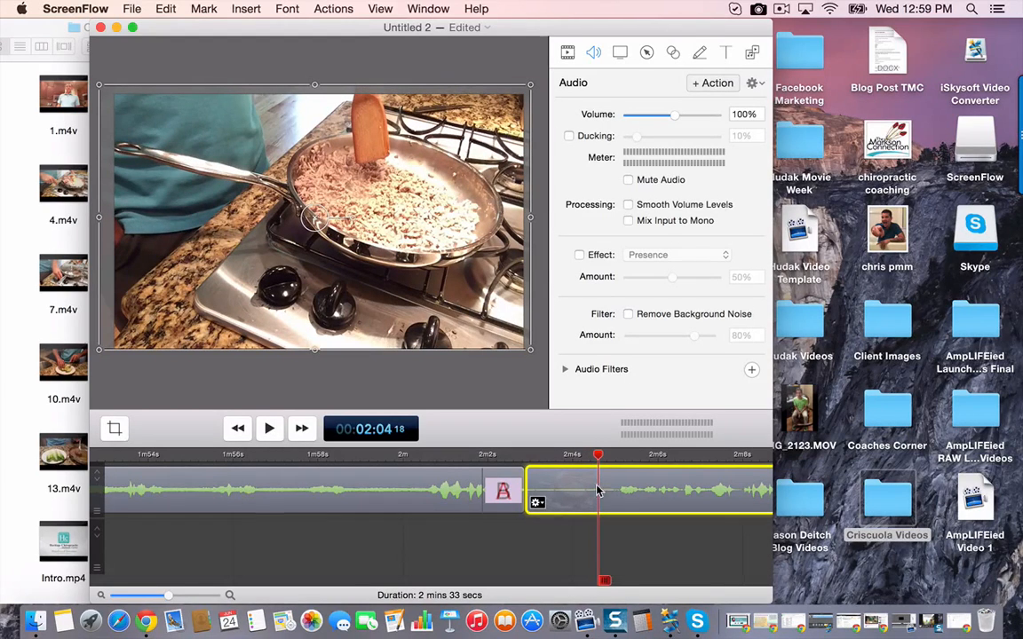
right_click(601, 495)
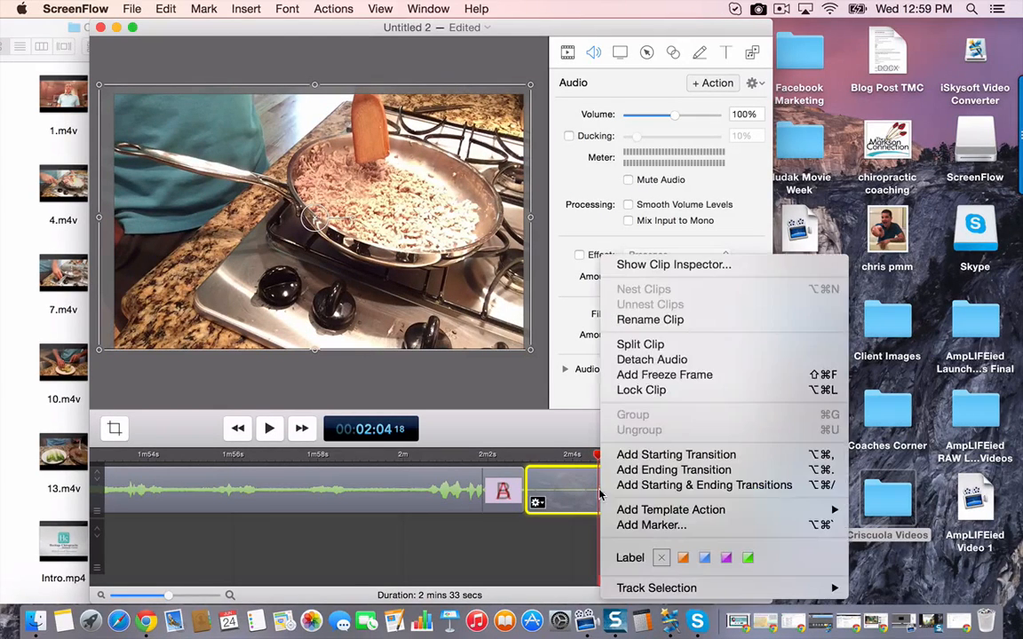
left_click(622, 344)
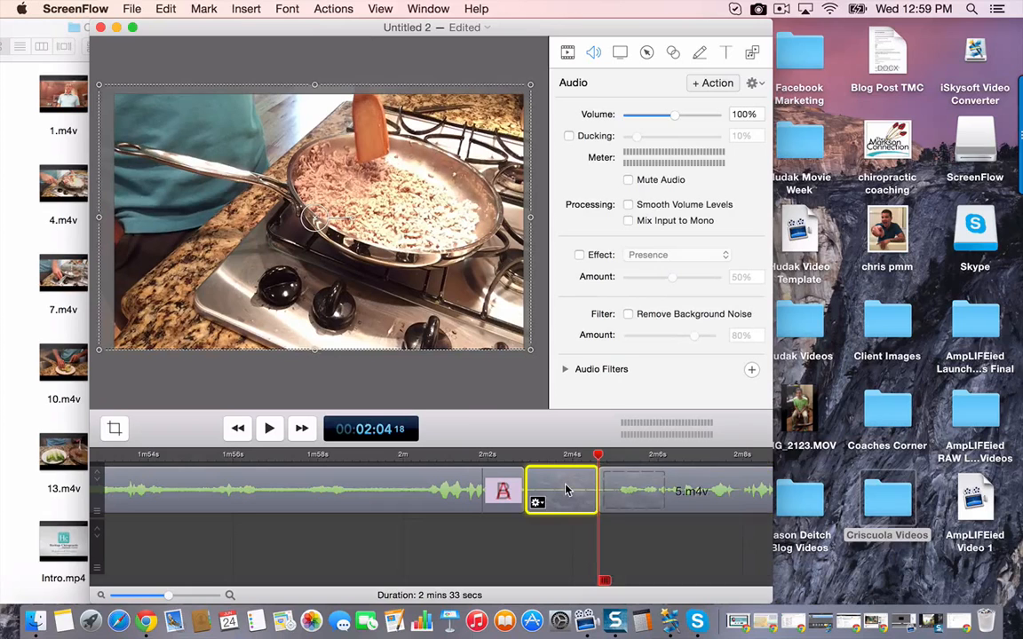
key("Delete")
left_click_drag(703, 493, 628, 491)
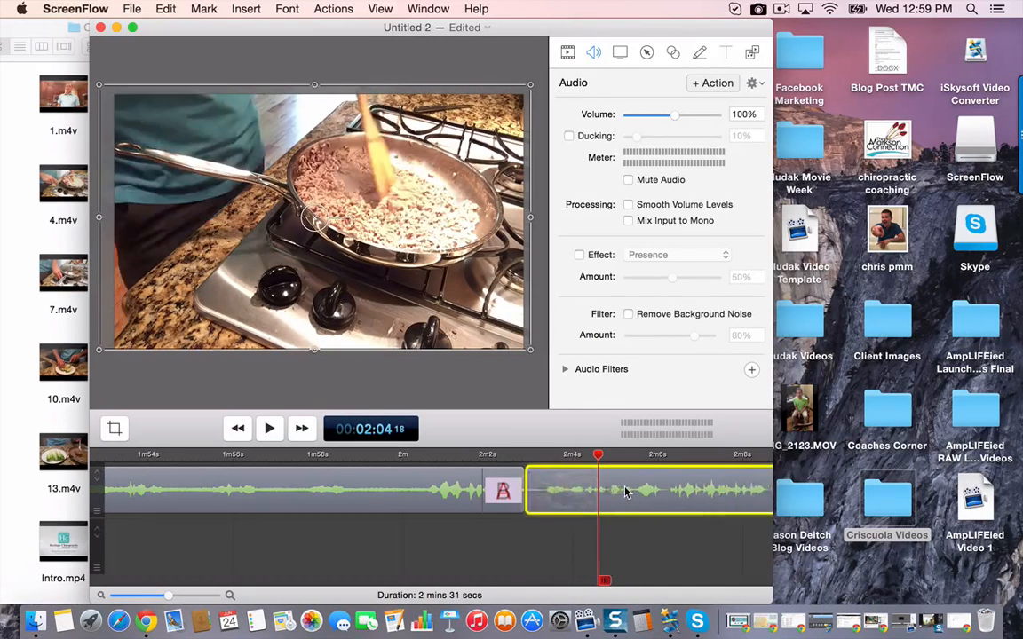
- Play back the join between 4.m4v and the trimmed 5.m4v, and look at the end of 5.m4v
left_click(449, 457)
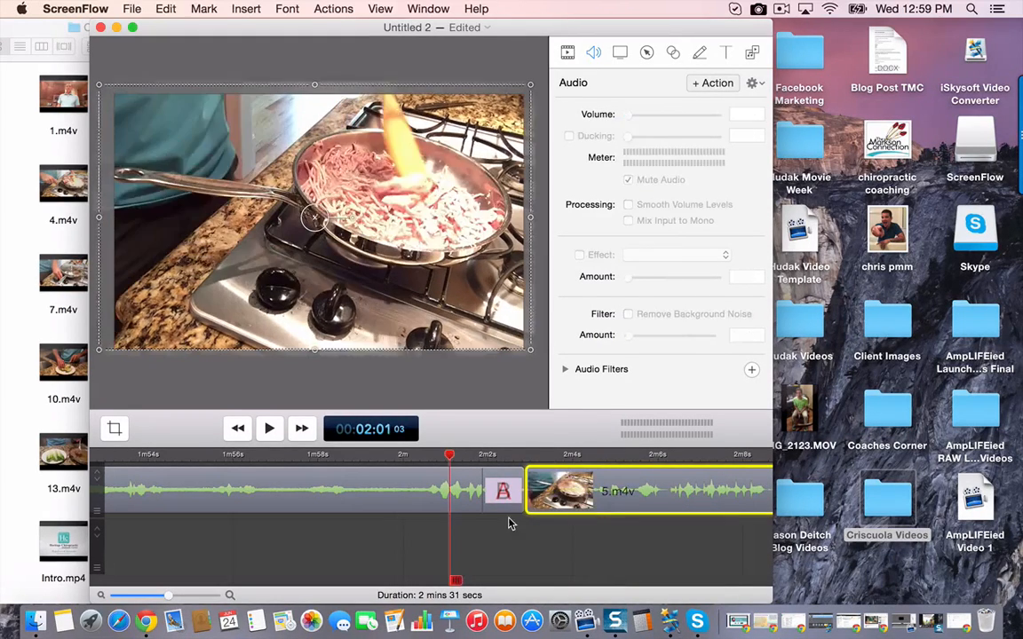
left_click(507, 539)
key("space")
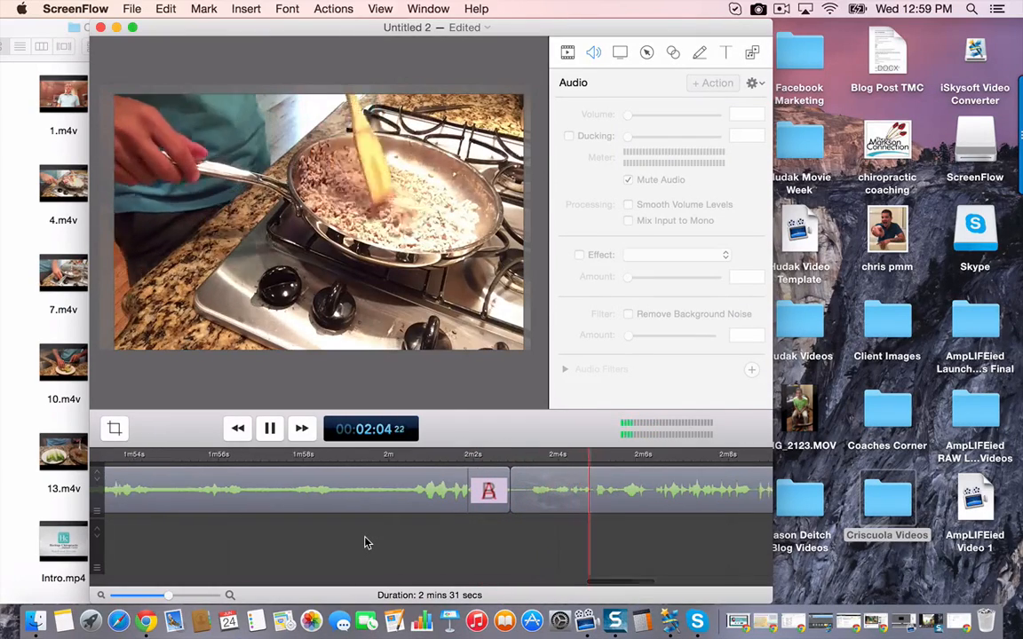
key("space")
scroll(367, 543, "right", 10)
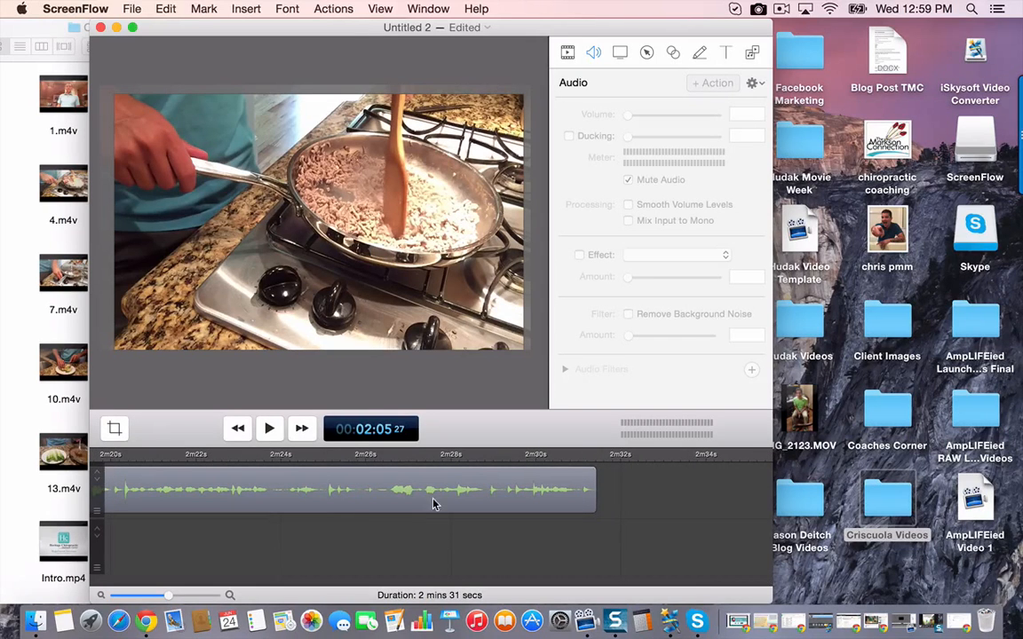
left_click(4, 260)
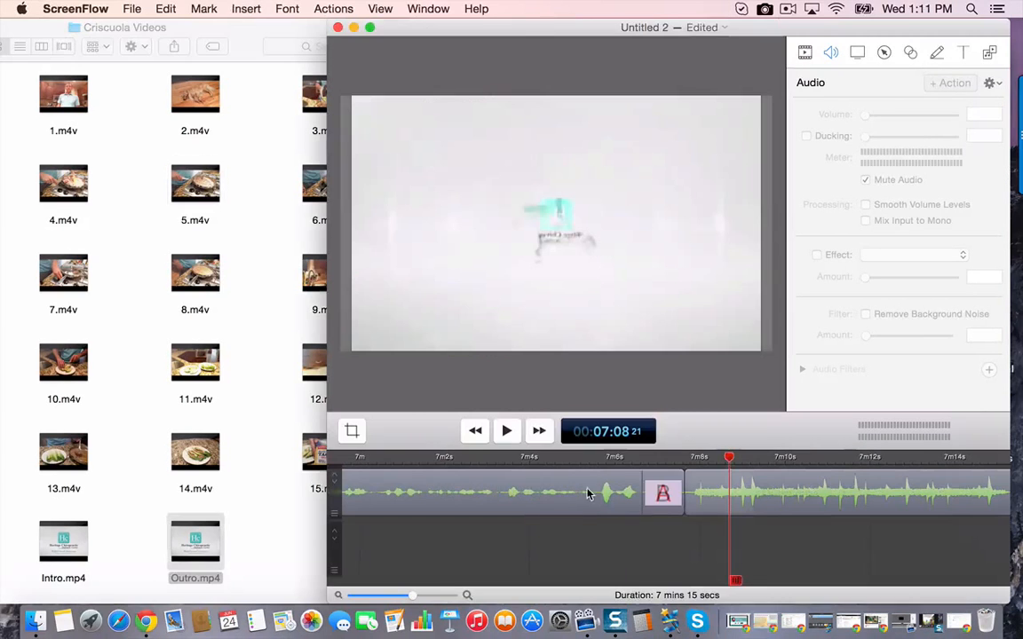
- Look over the closing part of the assembled timeline, checking 15.m4v, the outro and the transitions between them
left_click(587, 493)
left_click(620, 527)
scroll(532, 488, "left", 1)
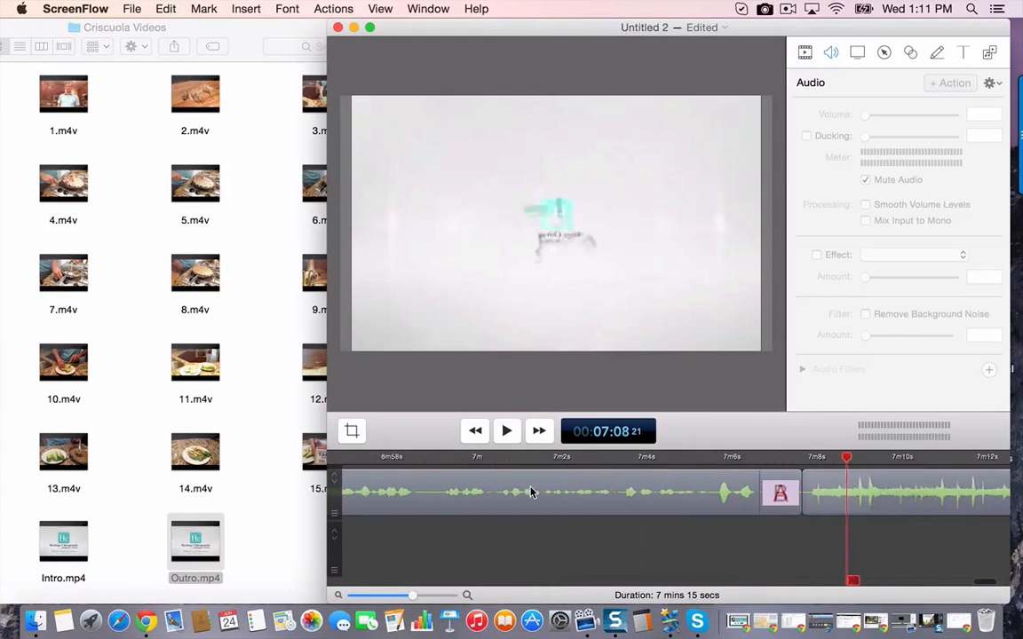
scroll(524, 493, "right", 5)
scroll(525, 493, "left", 3)
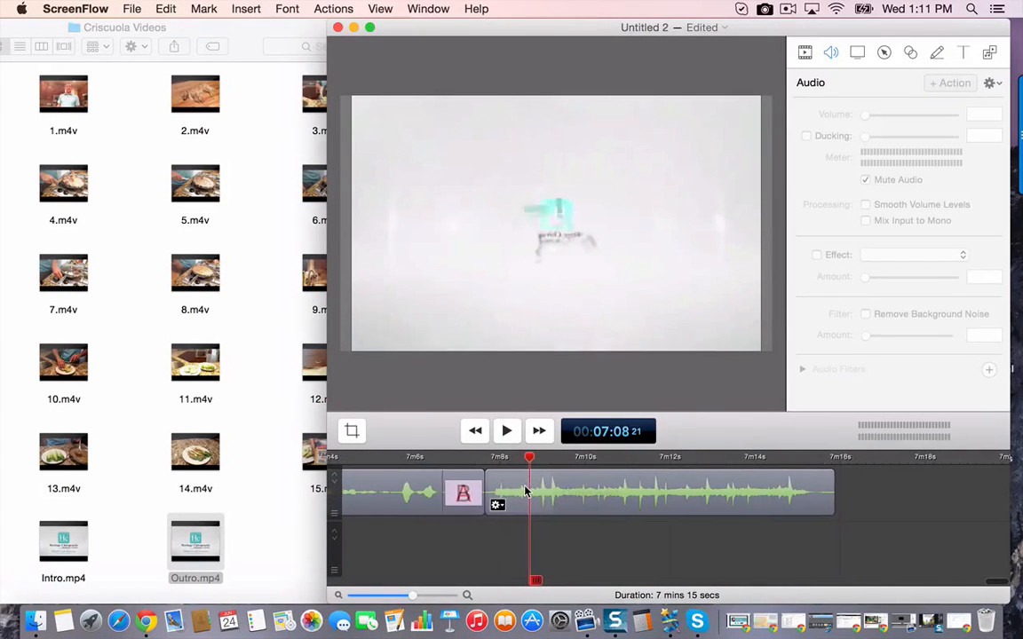
scroll(525, 493, "right", 3)
scroll(525, 493, "left", 10)
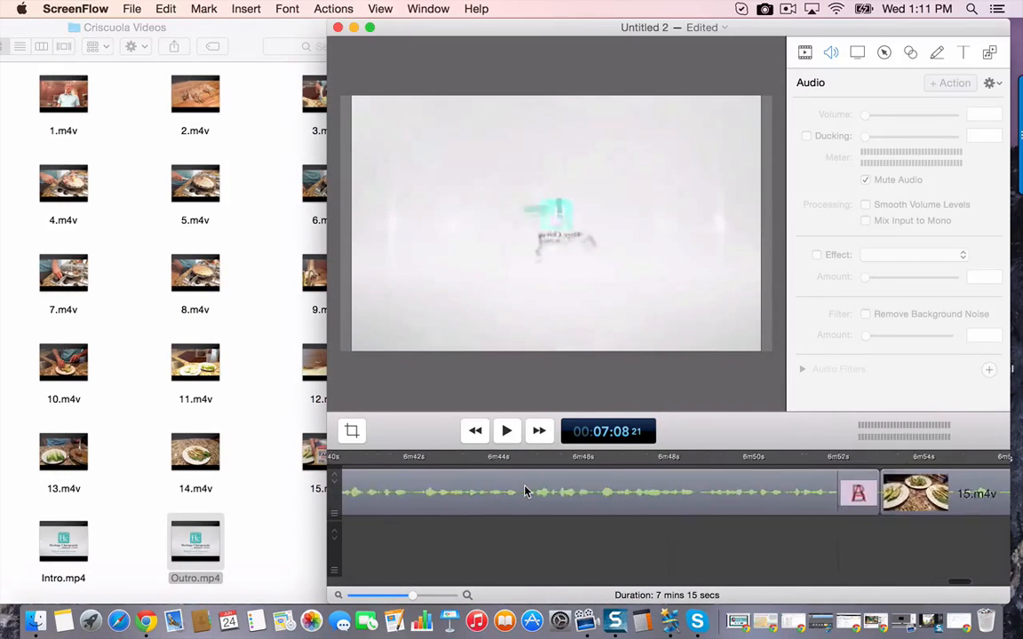
scroll(525, 489, "right", 10)
scroll(533, 487, "left", 1)
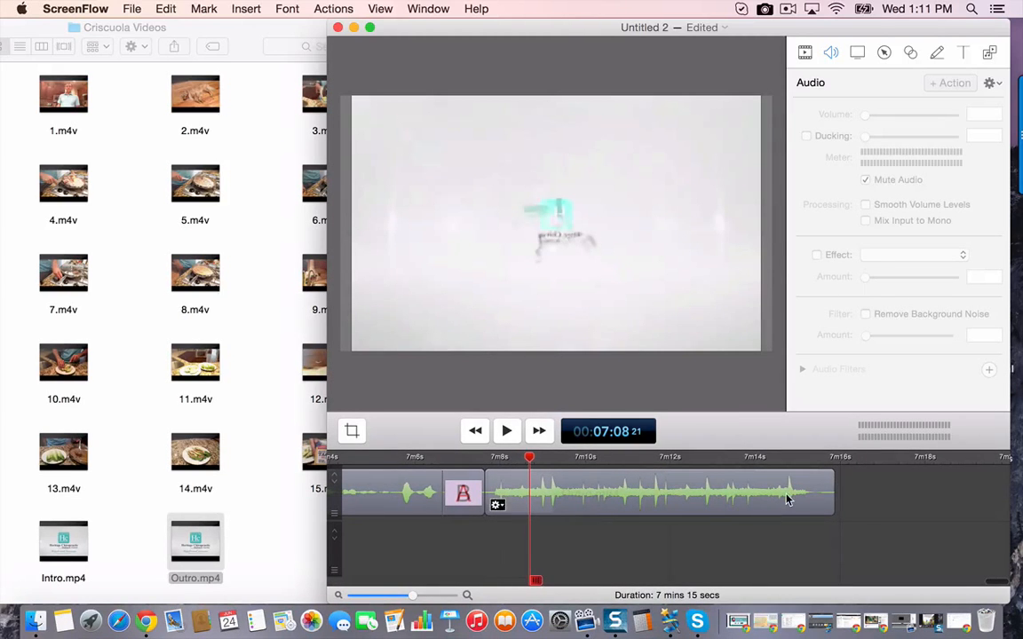
scroll(787, 497, "left", 20)
scroll(628, 524, "left", 15)
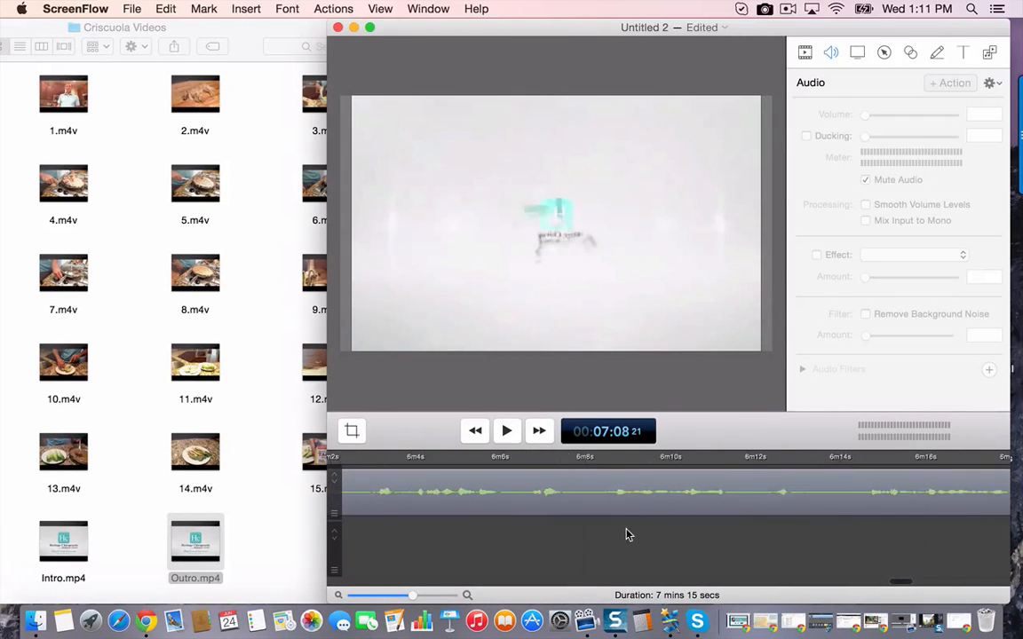
- Move the editor window beside the clip folder and look back through the assembled timeline towards its beginning
left_click_drag(497, 35, 322, 35)
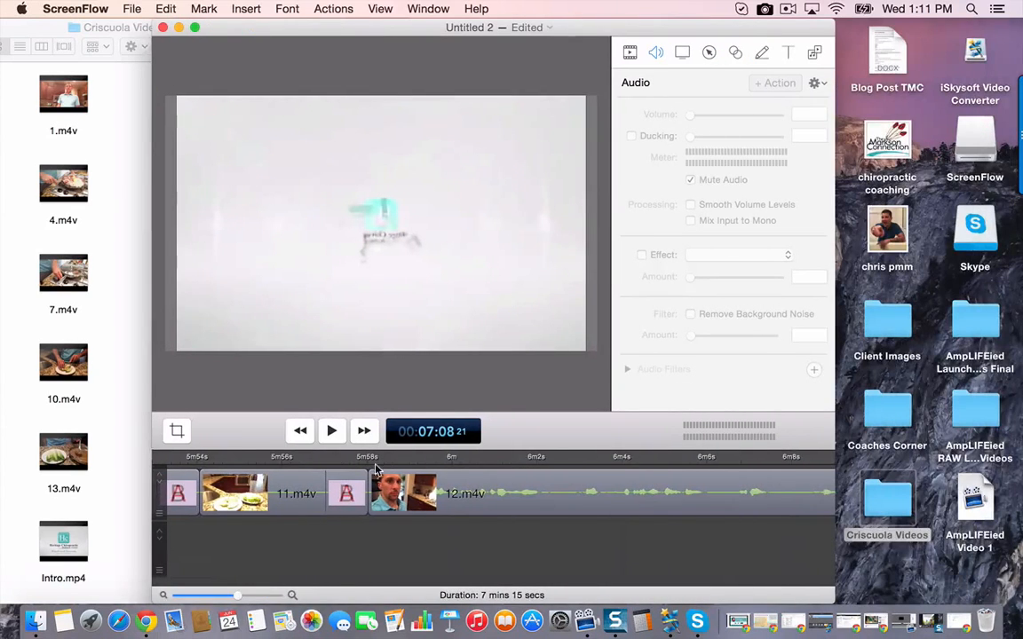
scroll(425, 538, "left", 20)
scroll(425, 537, "left", 20)
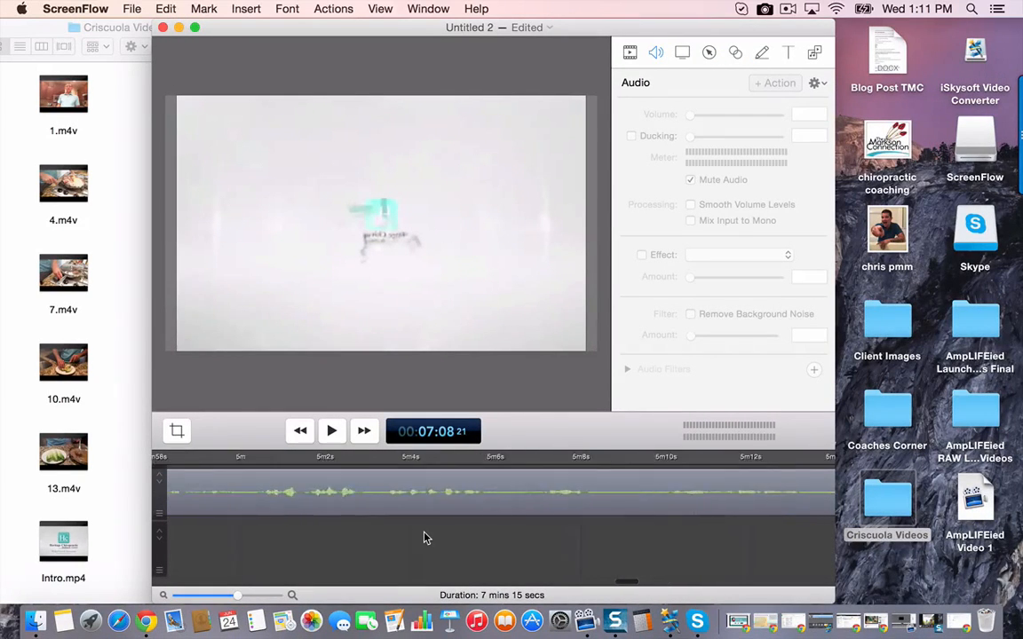
left_click(387, 459)
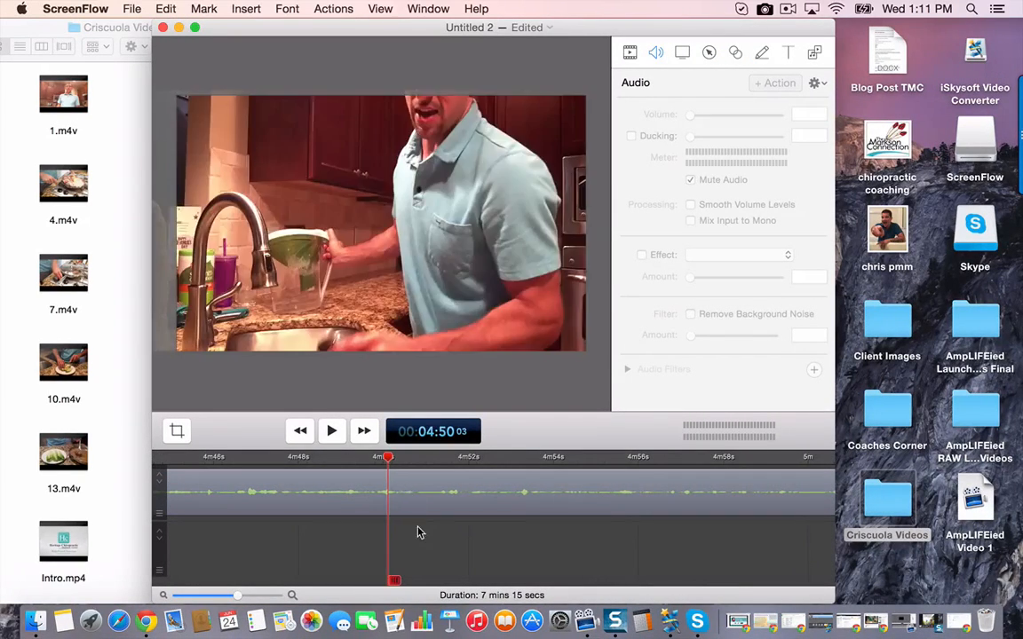
scroll(417, 532, "left", 10)
scroll(421, 532, "left", 3)
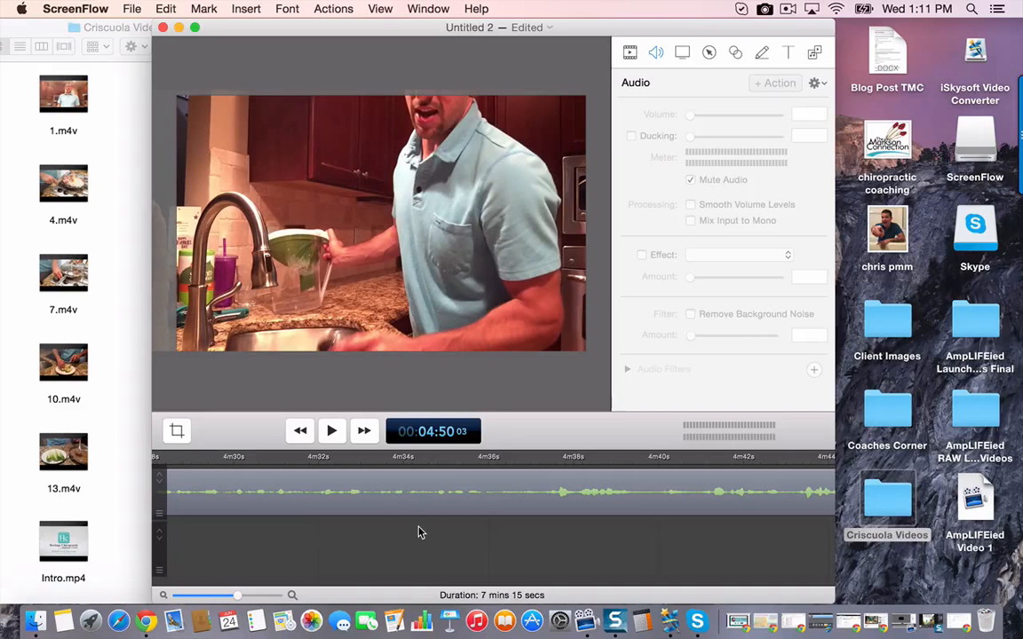
scroll(421, 533, "left", 20)
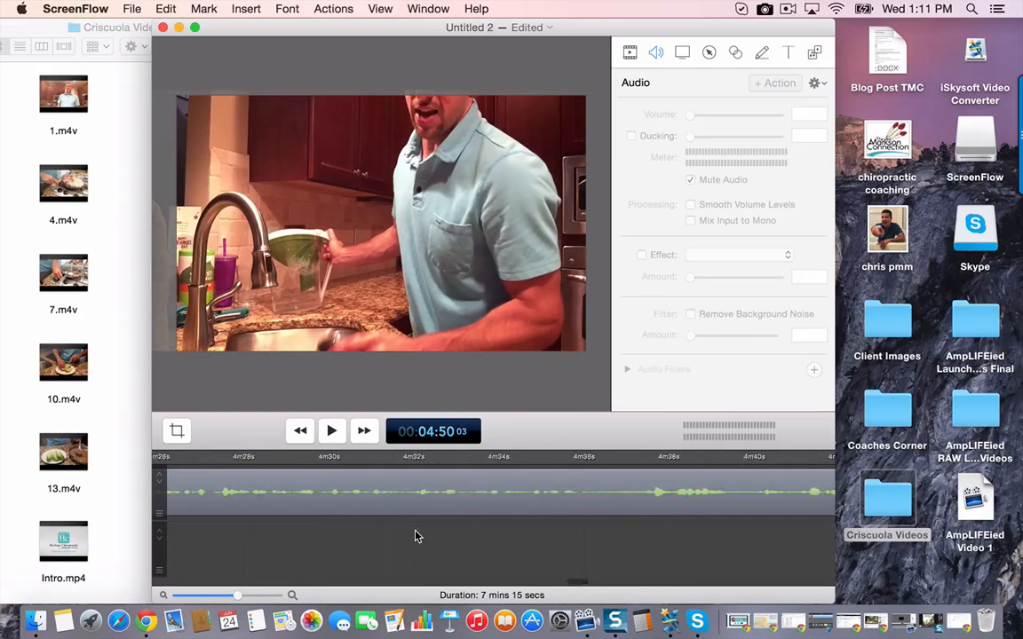
scroll(417, 536, "left", 20)
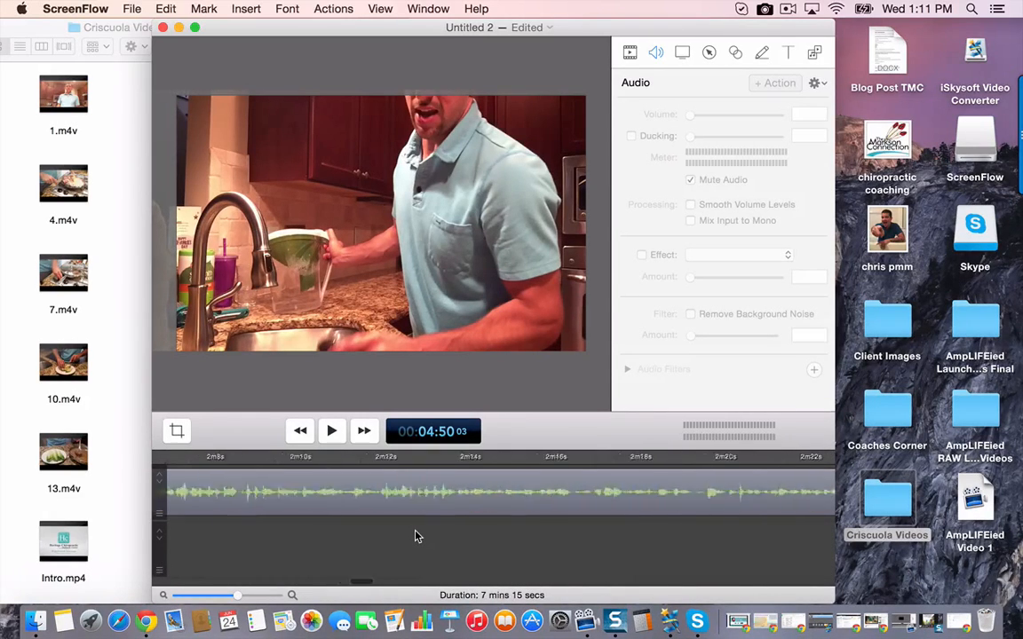
- Shift the intro clip slightly down on the canvas to cover the black strip along its lower edge
left_click(273, 458)
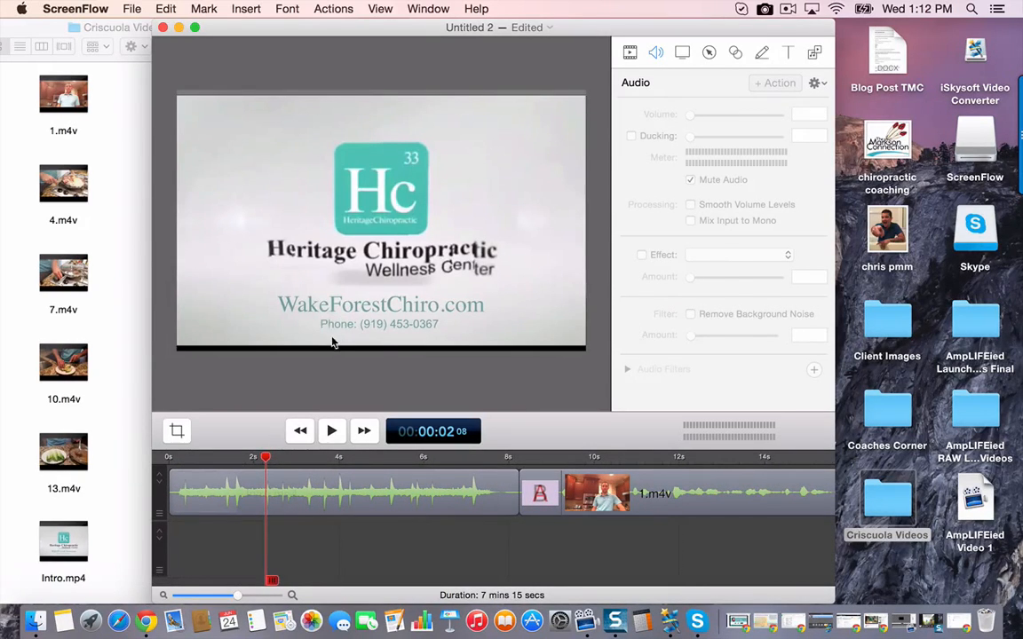
left_click_drag(365, 321, 379, 309)
left_click(411, 380)
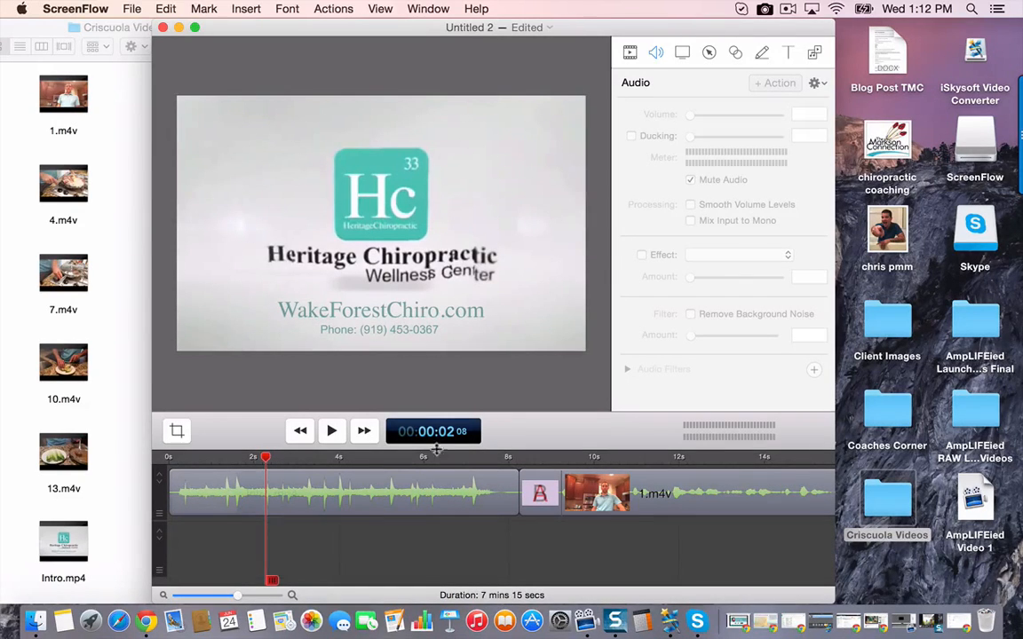
- Insert a text box at 00:00:09 20, just after the transition into 1.m4v
scroll(541, 466, "right", 3)
scroll(380, 480, "right", 4)
left_click(346, 459)
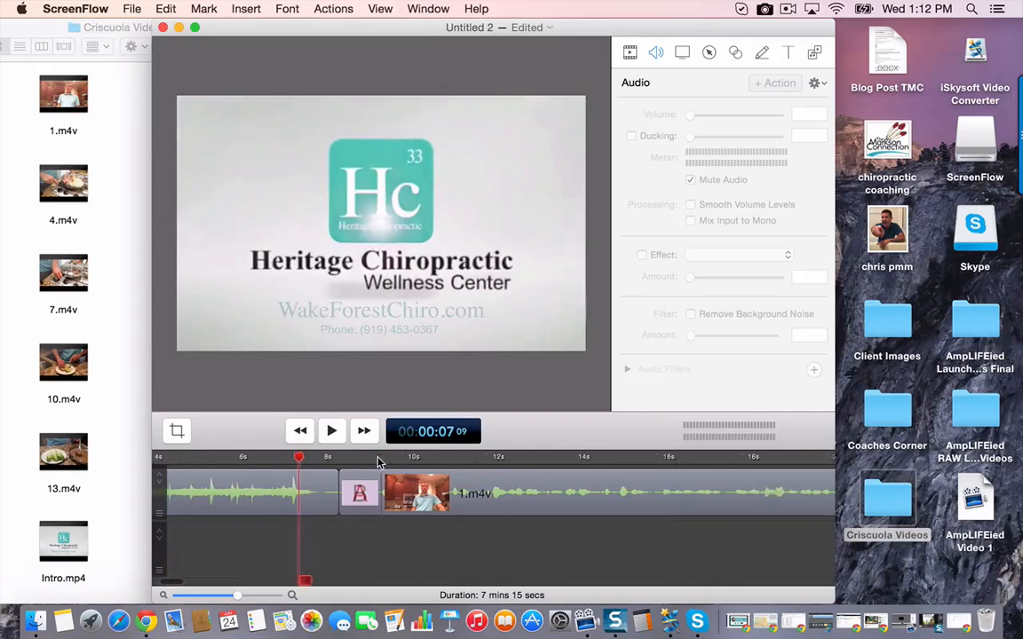
left_click(346, 458)
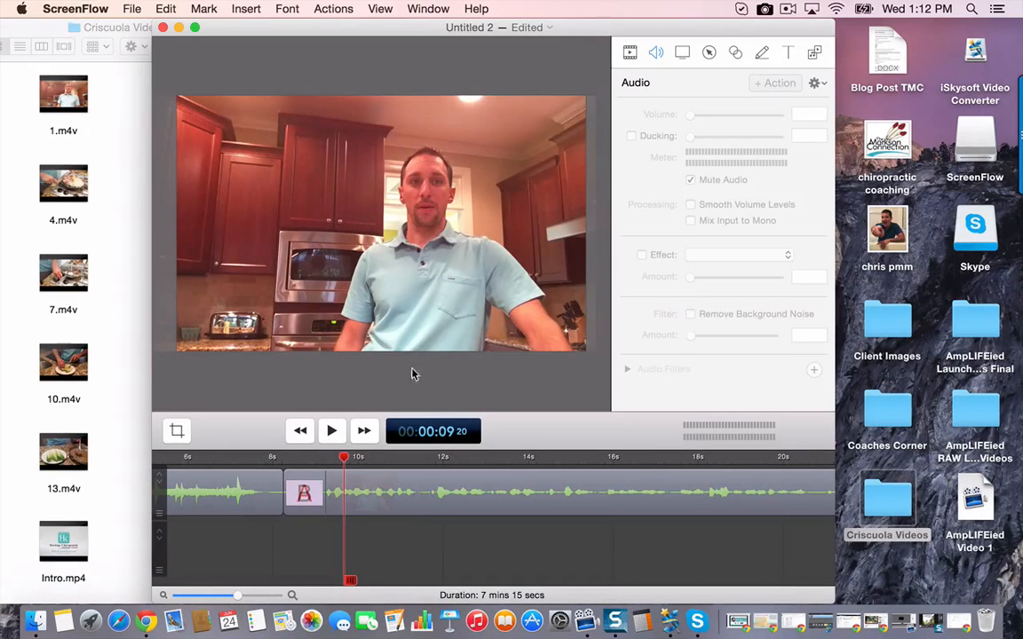
left_click(246, 9)
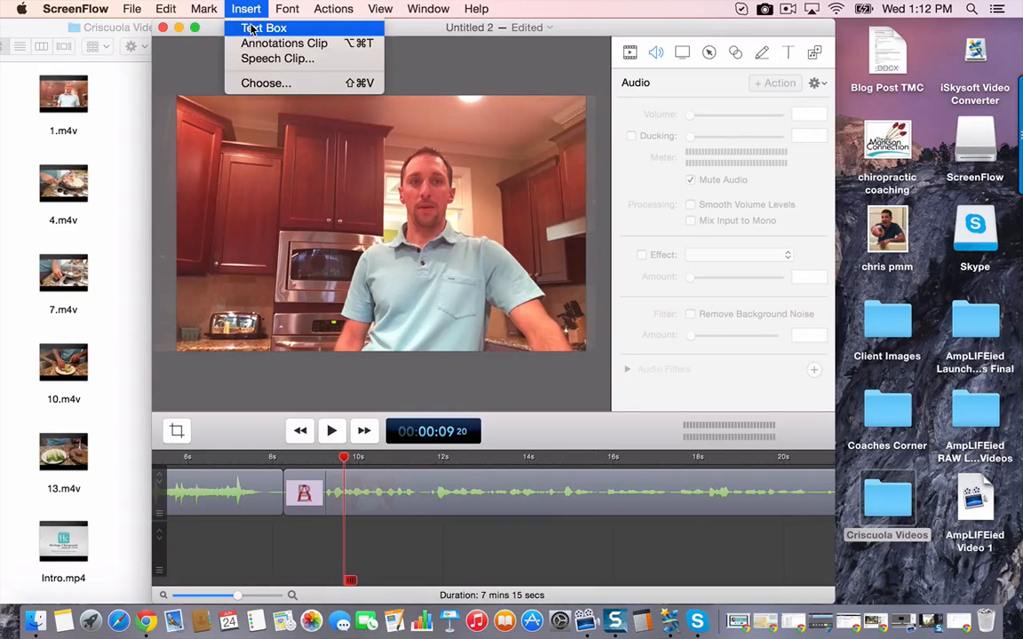
left_click(248, 29)
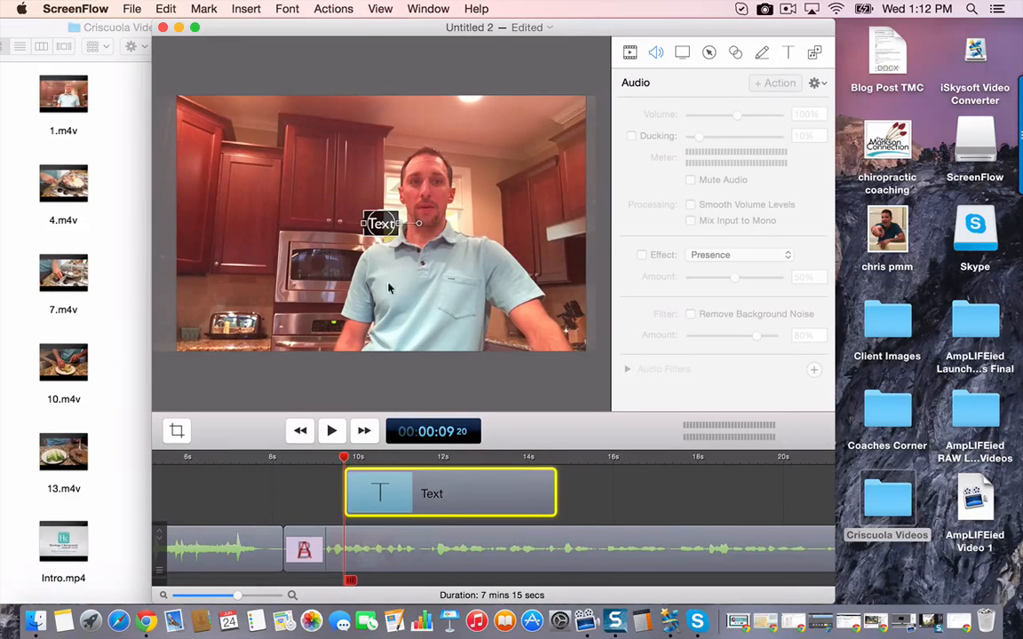
- Move the text box down and to the left of the speaker, over the kitchen oven
double_click(382, 226)
left_click(409, 376)
left_click_drag(389, 229, 291, 278)
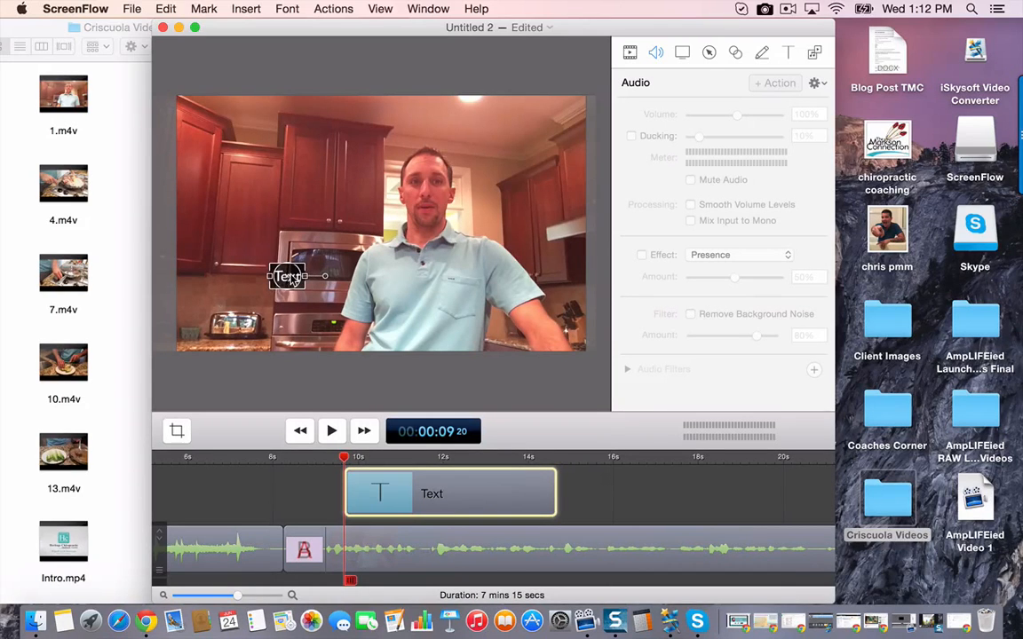
- Replace the placeholder text with the speaker's title and full name, followed by WakeForestChiro.com on a second line
double_click(290, 276)
type("D")
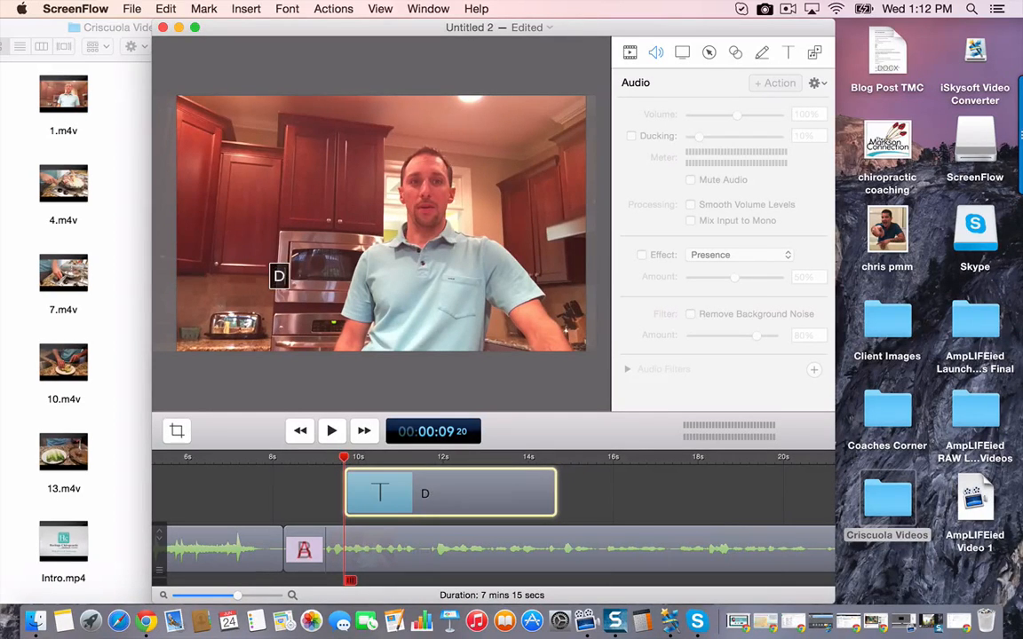
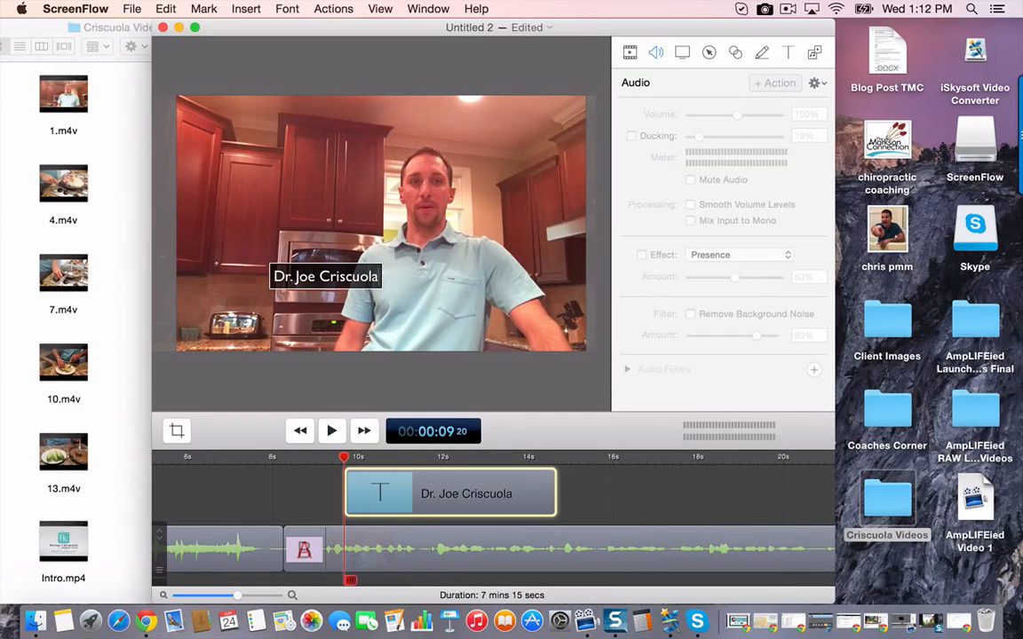
type(" Wake")
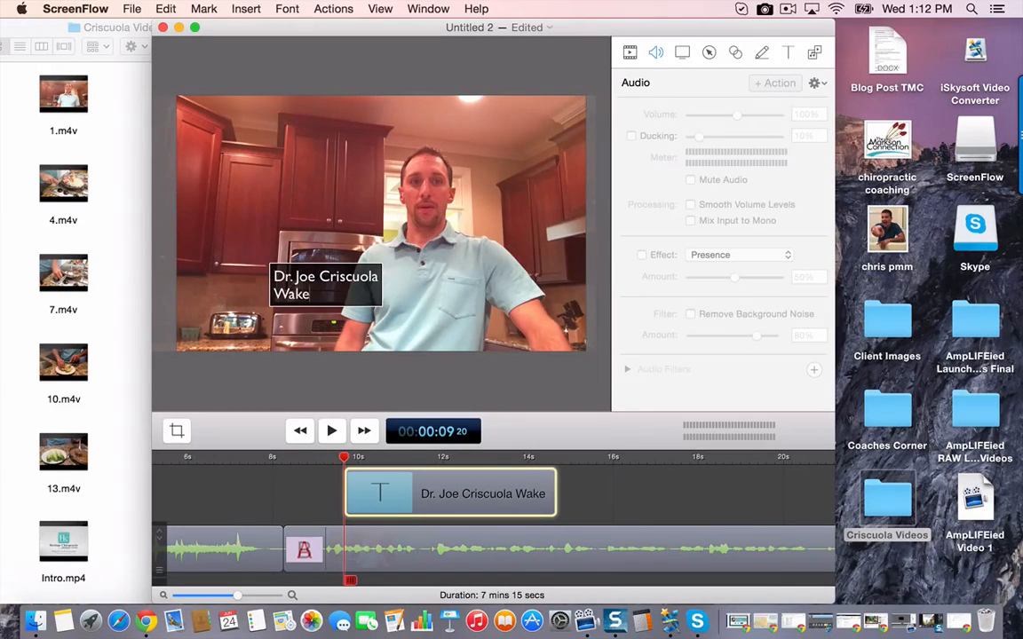
type("ForestChiro.com")
- Move the text box to the lower-left corner of the picture, clear of the speaker's shirt
scroll(458, 178, "up", 1)
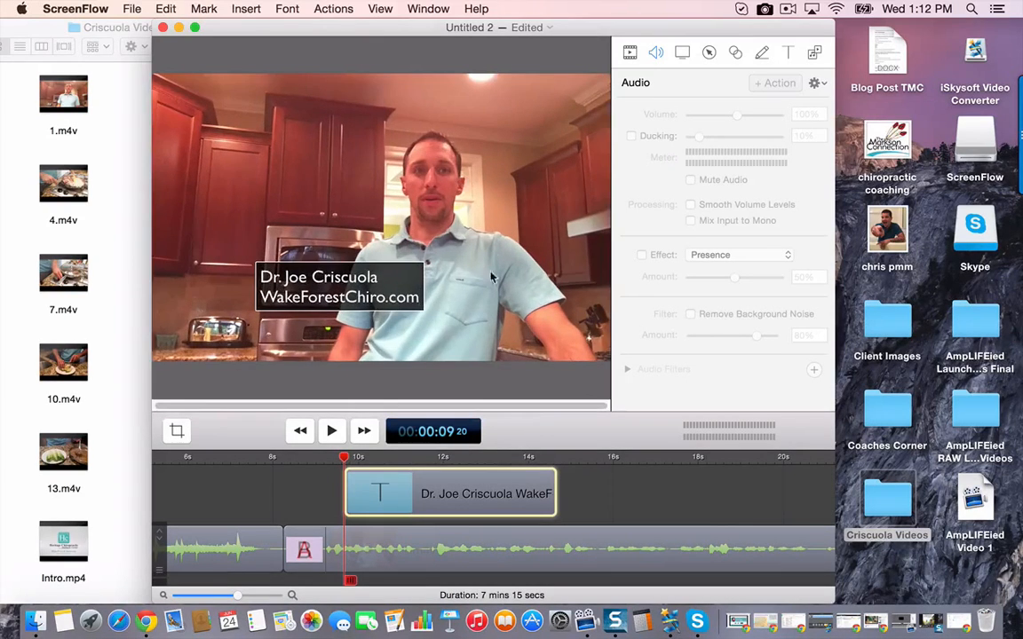
scroll(417, 272, "down", 2)
left_click_drag(371, 281, 330, 303)
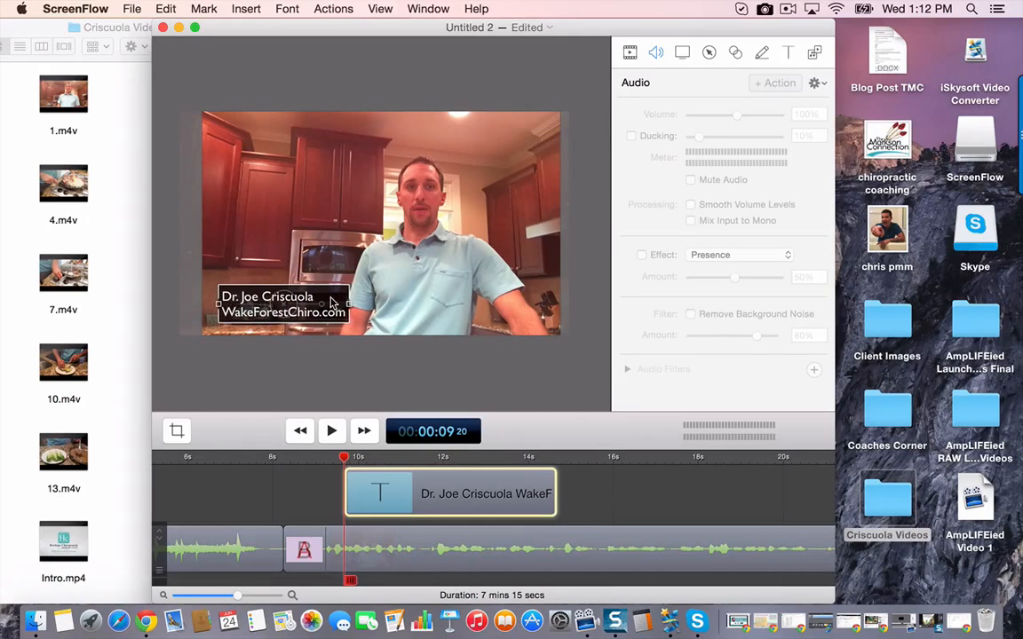
left_click(363, 375)
left_click_drag(253, 291, 272, 307)
- Change the text box's backdrop from a solid color to Image Fill, leaving no image chosen
left_click(786, 54)
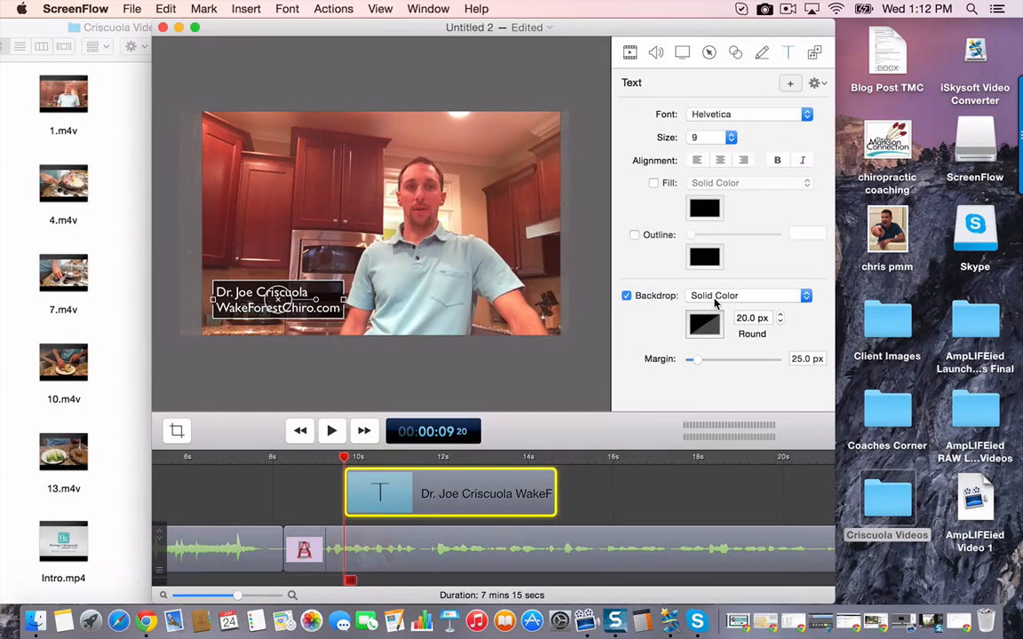
left_click(715, 299)
left_click(715, 310)
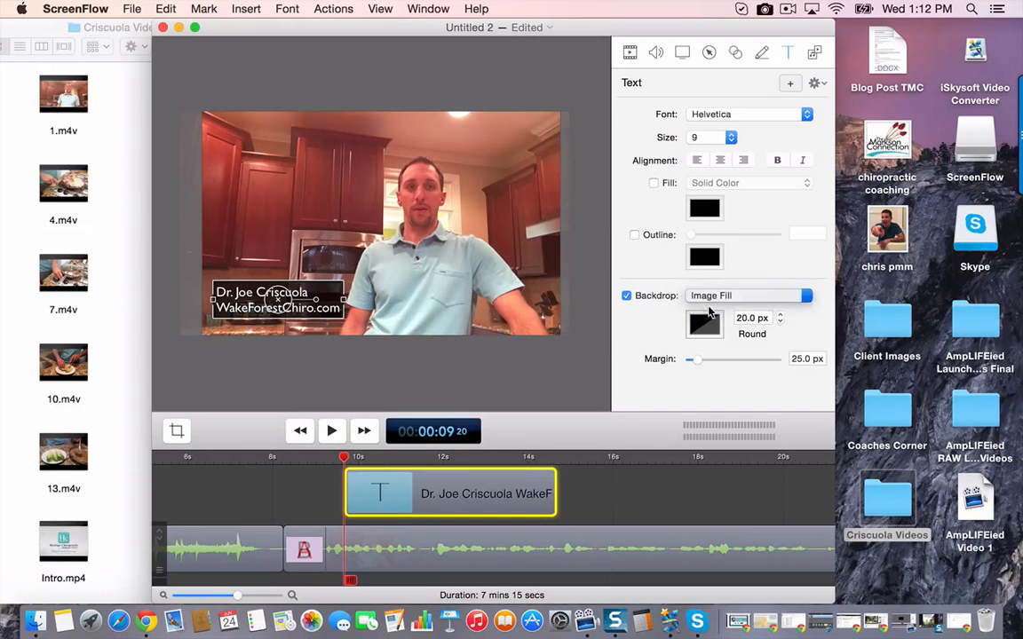
left_click(697, 430)
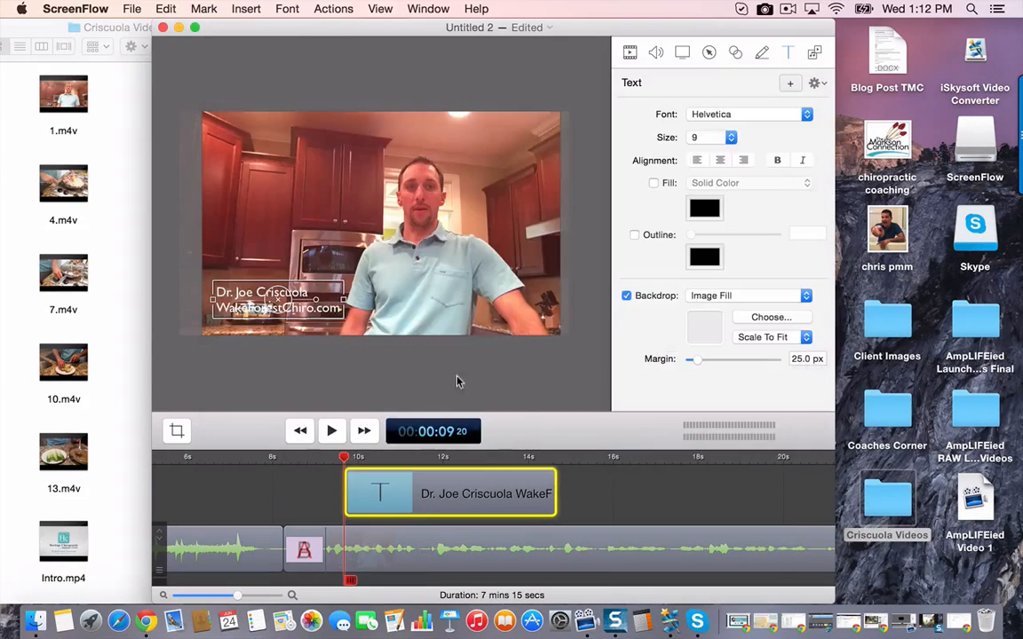
- Reposition the text box slightly lower, over the toaster in the picture's lower-left corner, and deselect it
left_click(251, 254)
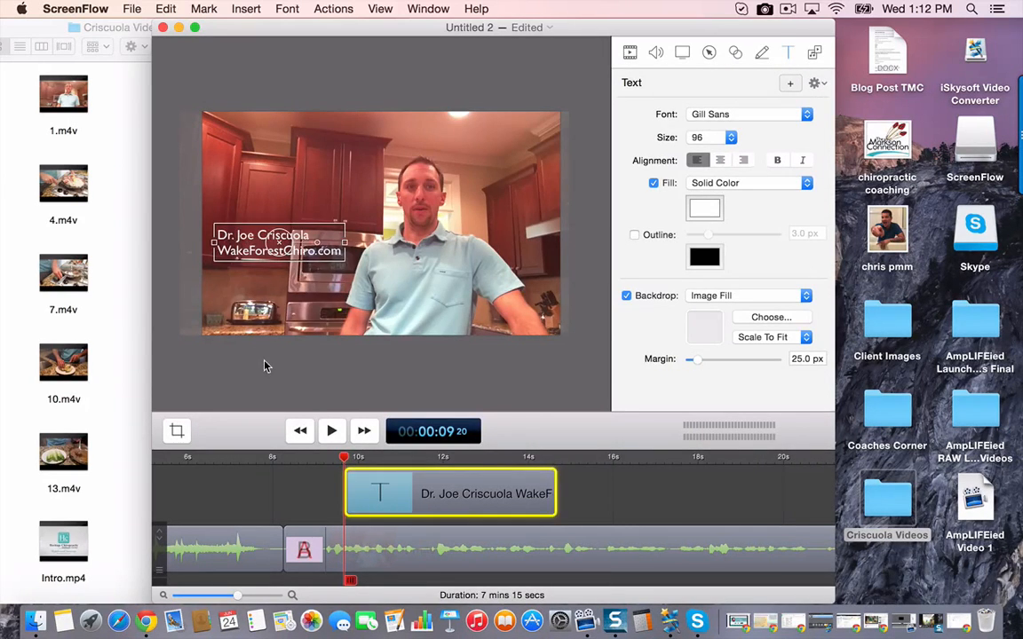
left_click_drag(278, 241, 273, 311)
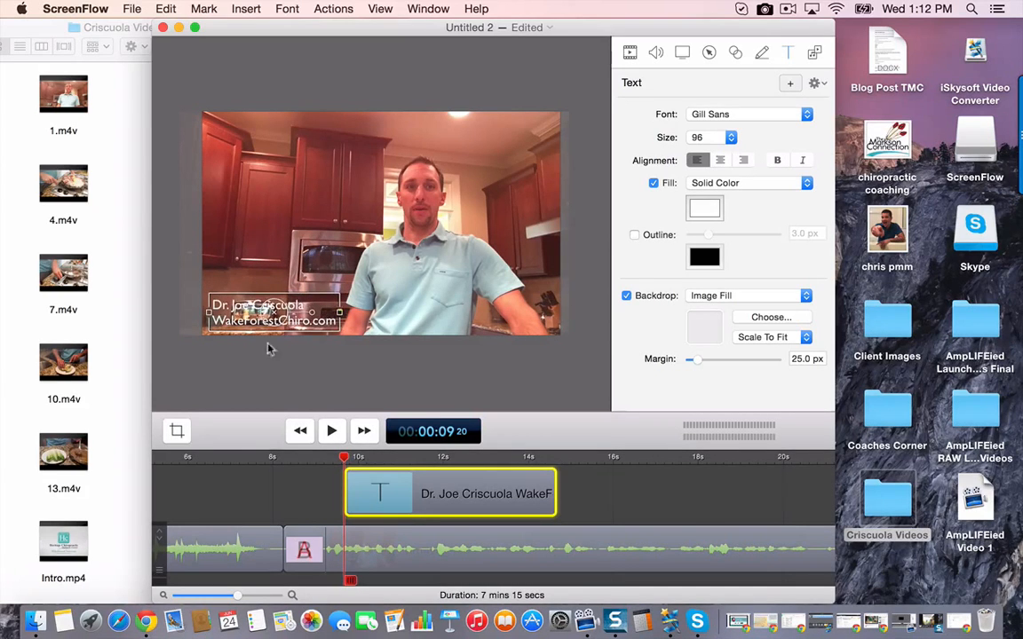
left_click(273, 366)
left_click(259, 322)
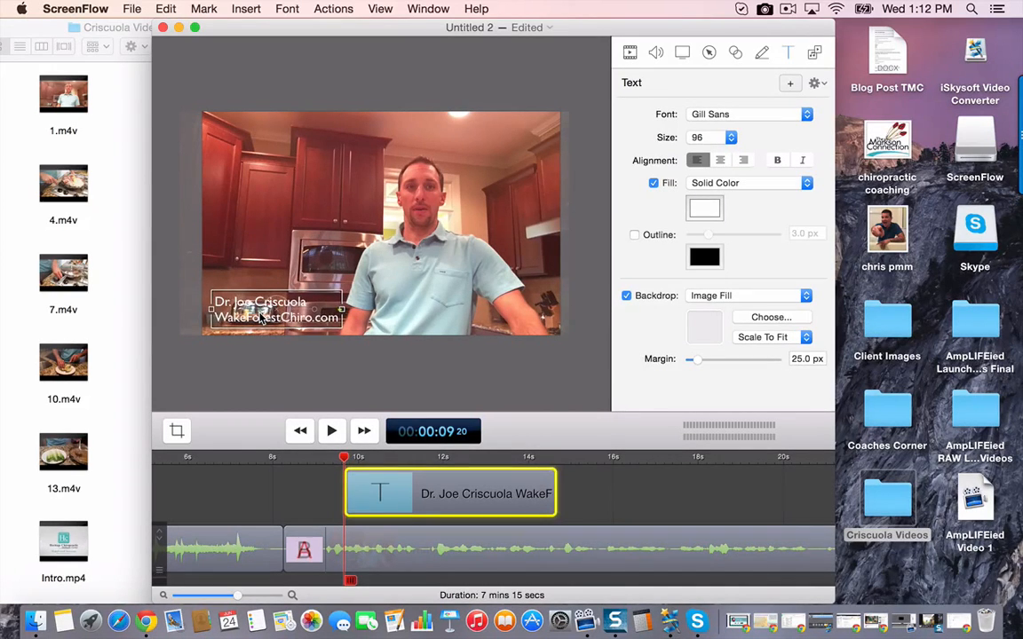
left_click(281, 377)
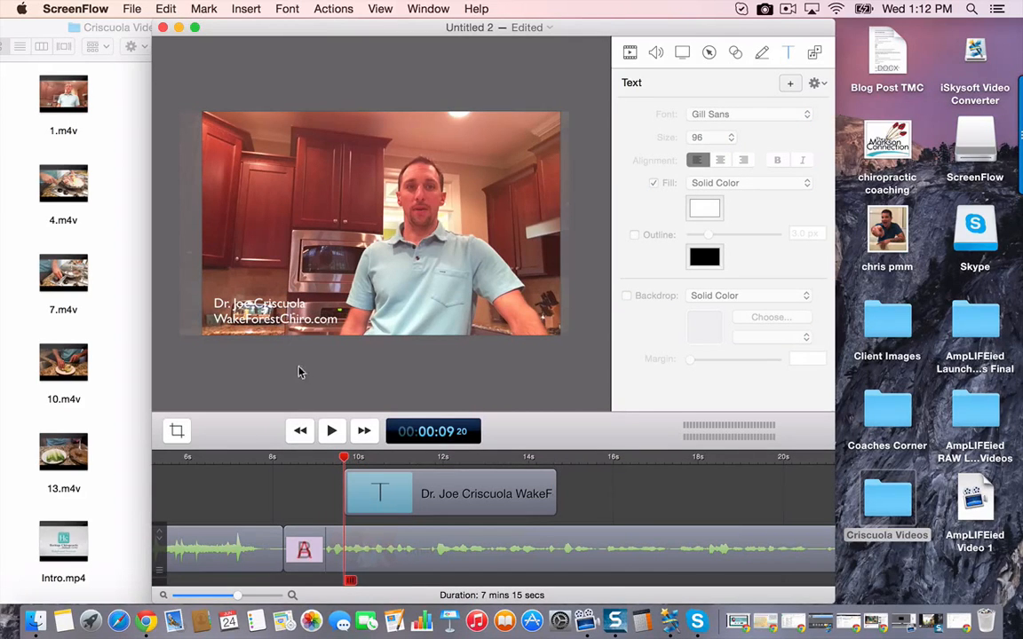
- Extend the end of the text clip to just past 7m6s, shortly before the transition into Outro.mp4
left_click(437, 493)
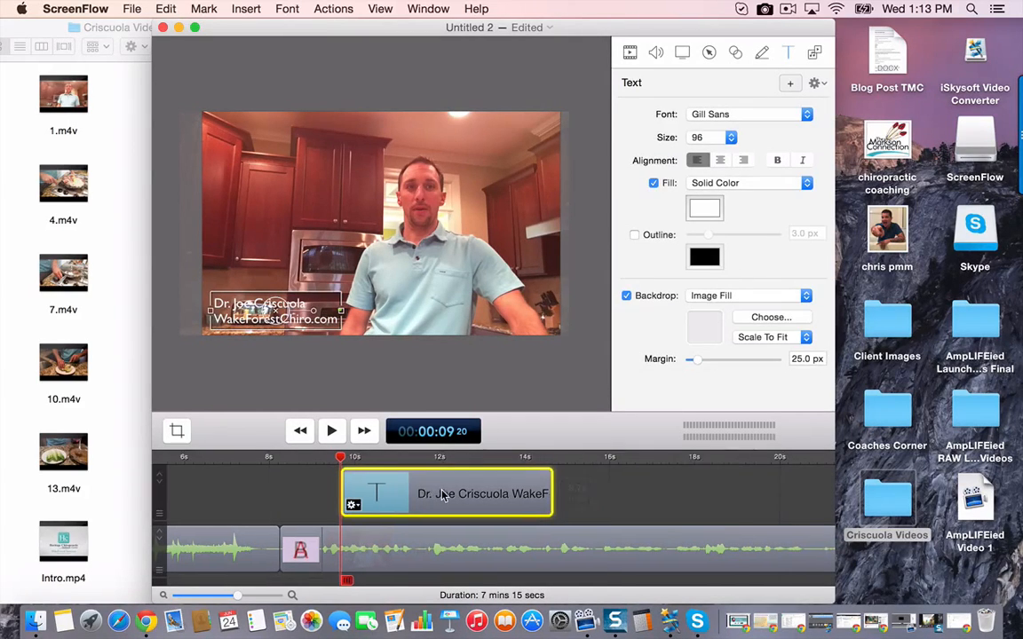
scroll(403, 495, "right", 3)
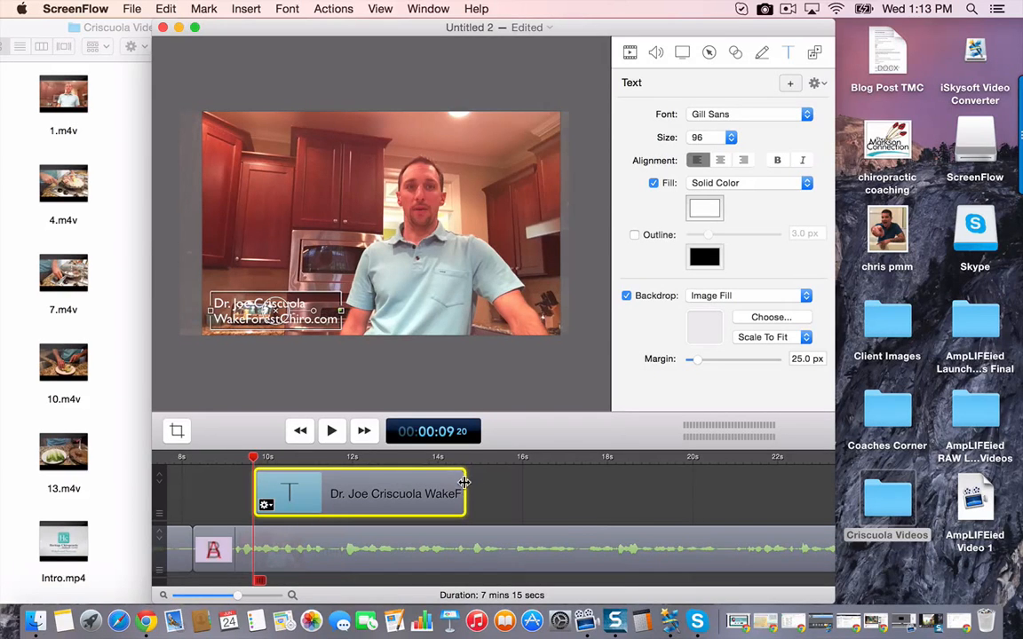
left_click_drag(464, 482, 275, 480)
scroll(277, 481, "left", 5)
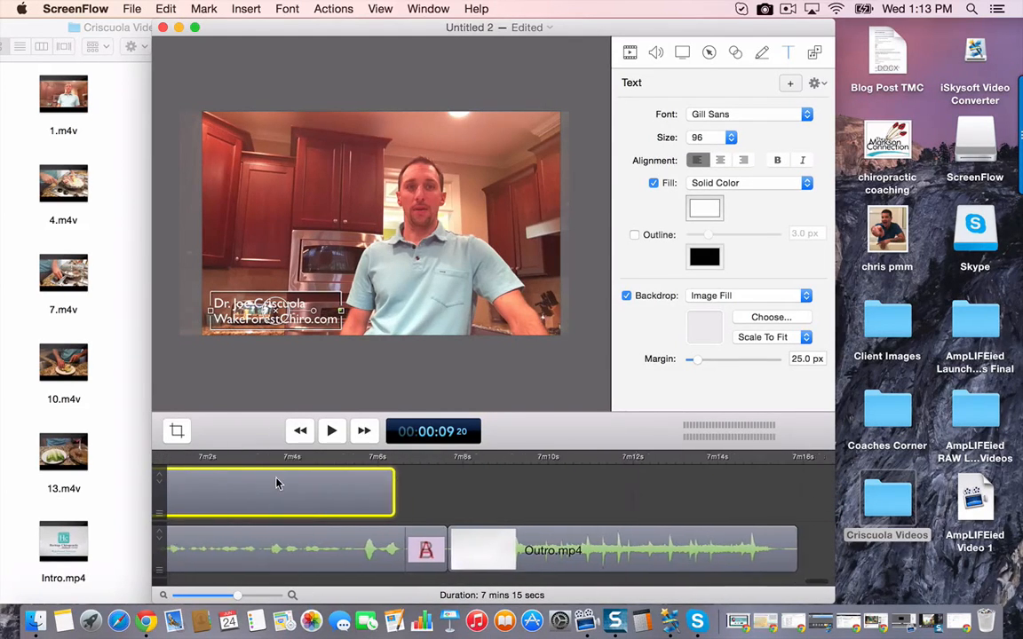
left_click(452, 487)
left_click(427, 494)
scroll(440, 494, "left", 5)
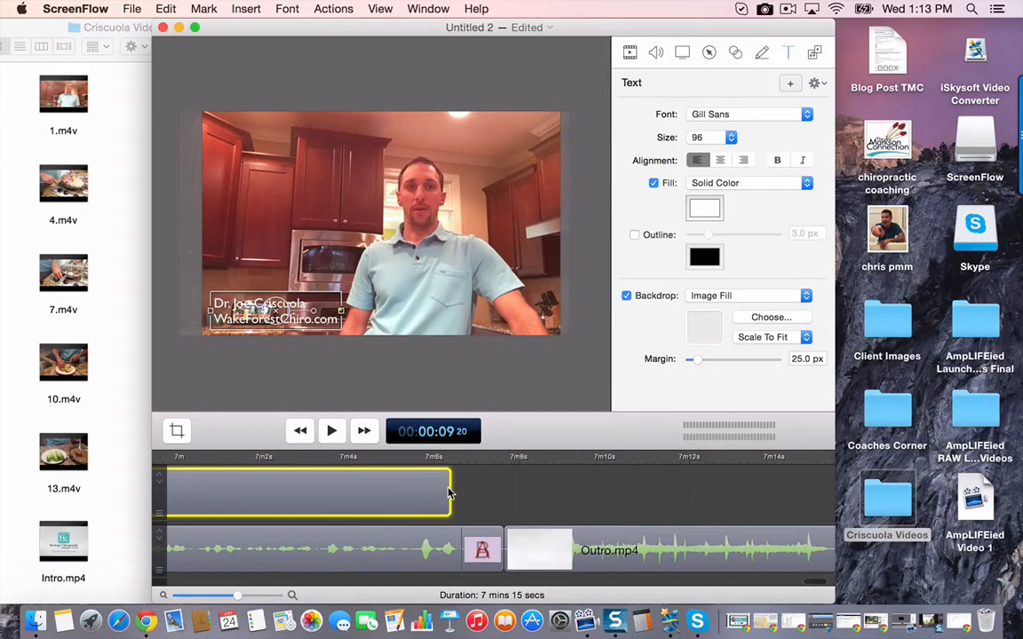
scroll(450, 492, "right", 4)
- Examine the contact details shown in Outro.mp4 at 00:07:11 09, comparing them with the end of the text clip
left_click(529, 456)
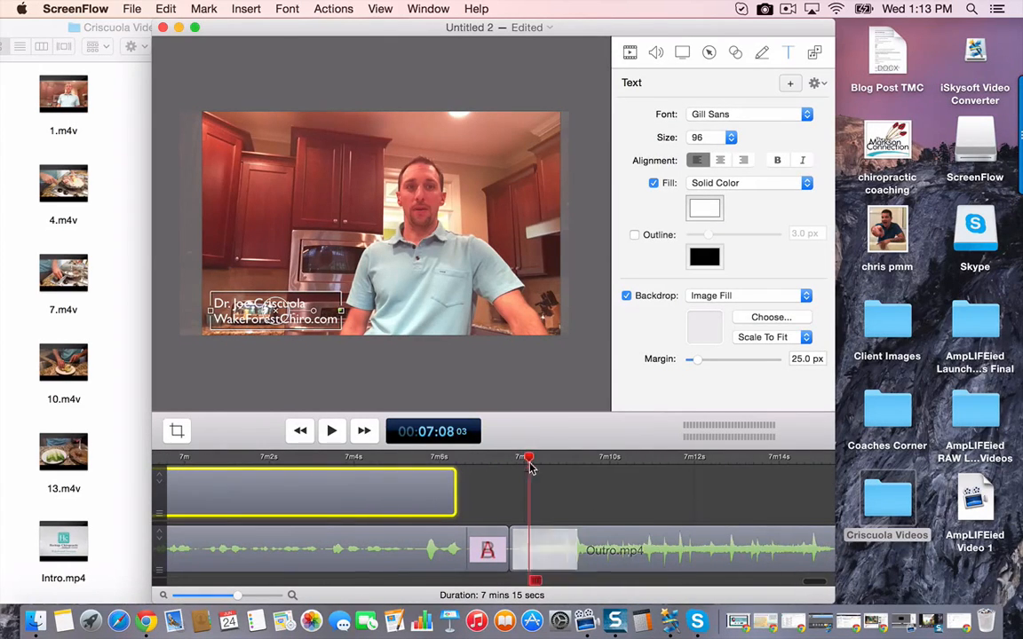
left_click(520, 552)
left_click(664, 460)
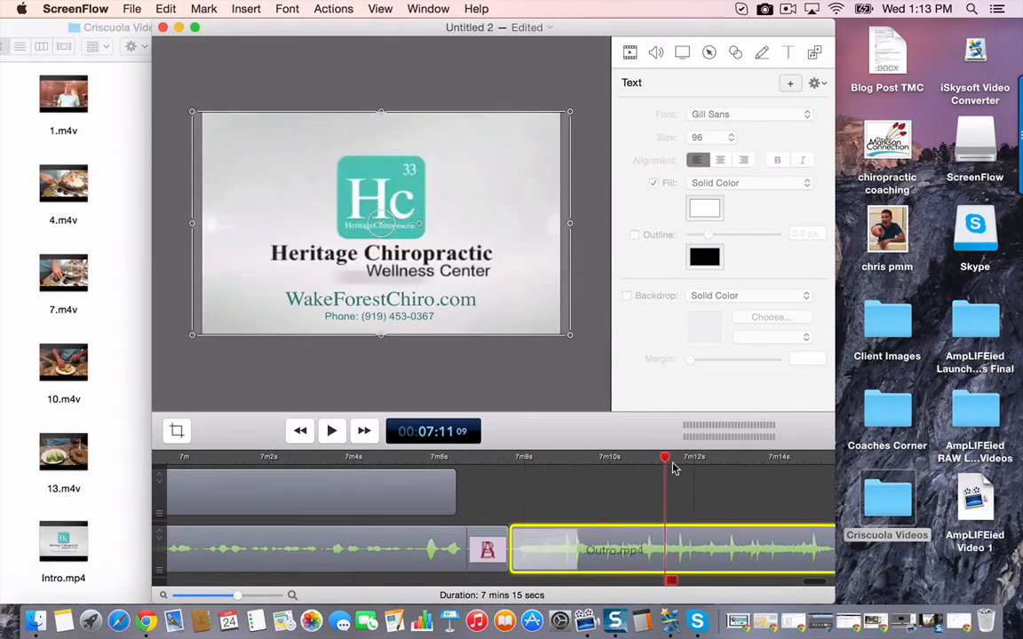
scroll(601, 507, "left", 4)
scroll(600, 506, "left", 3)
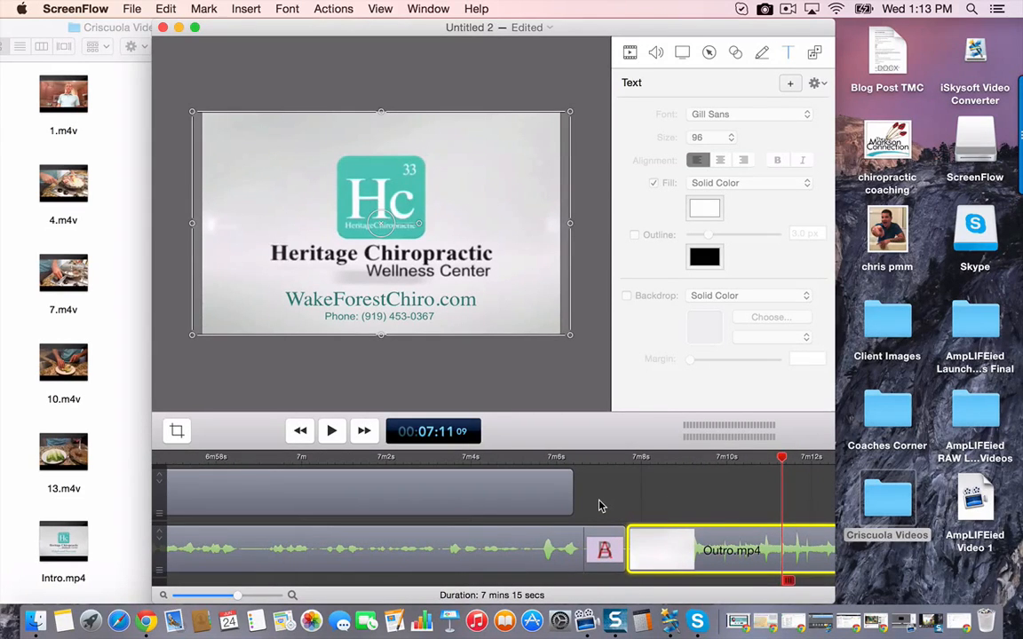
- Add starting and ending transitions to the text clip, with Cross Dissolve as the ending transition
left_click(499, 488)
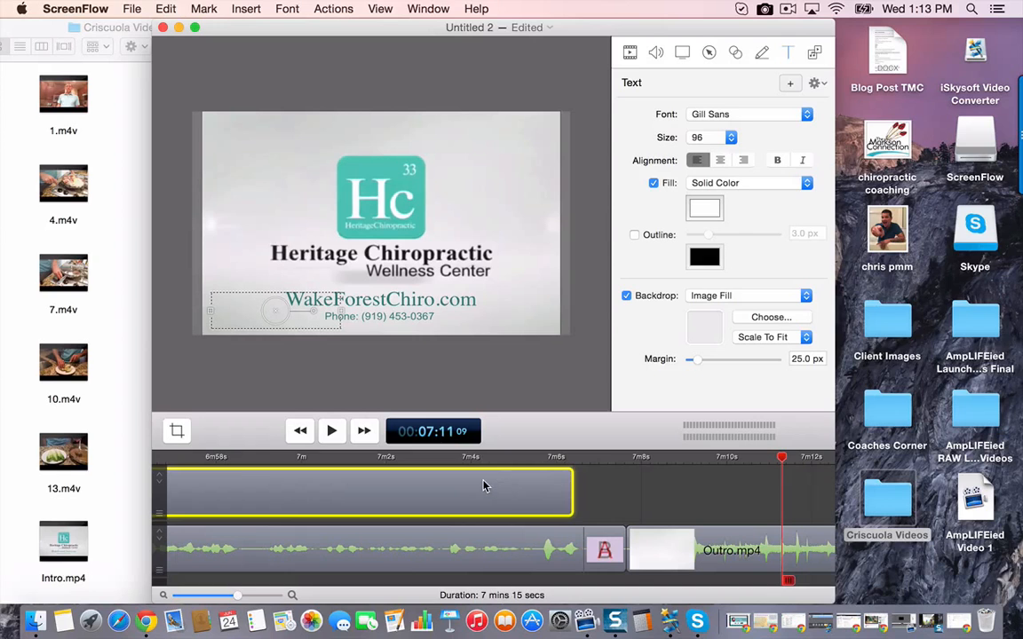
right_click(493, 486)
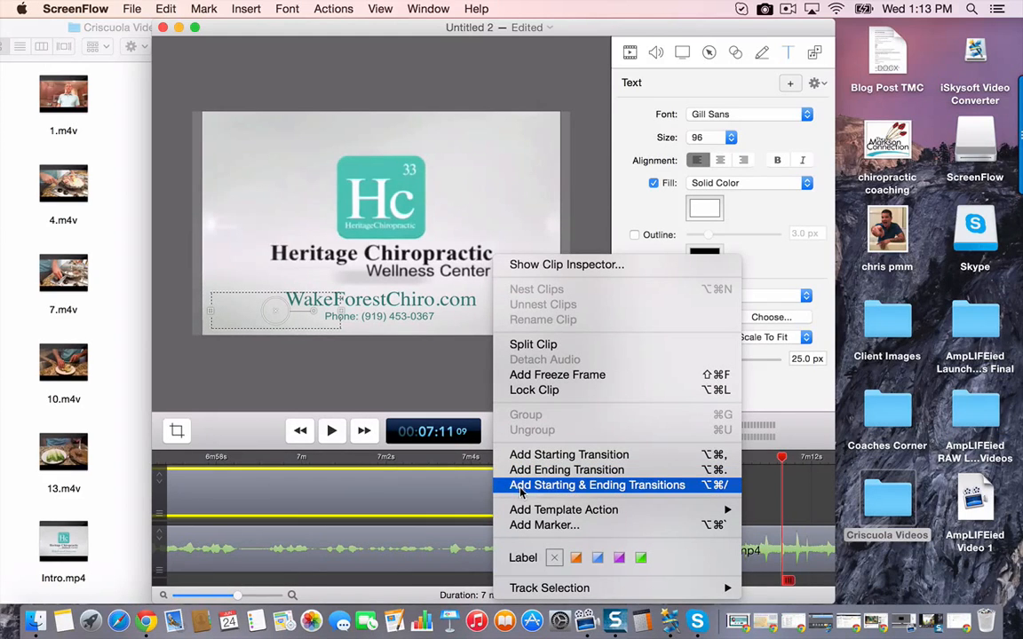
left_click(534, 489)
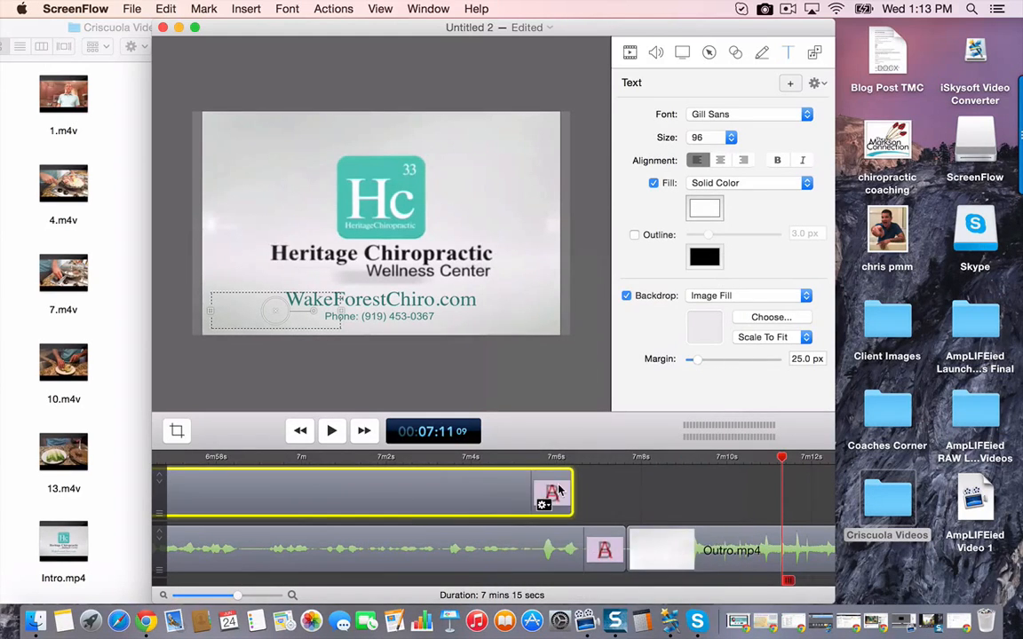
left_click(544, 504)
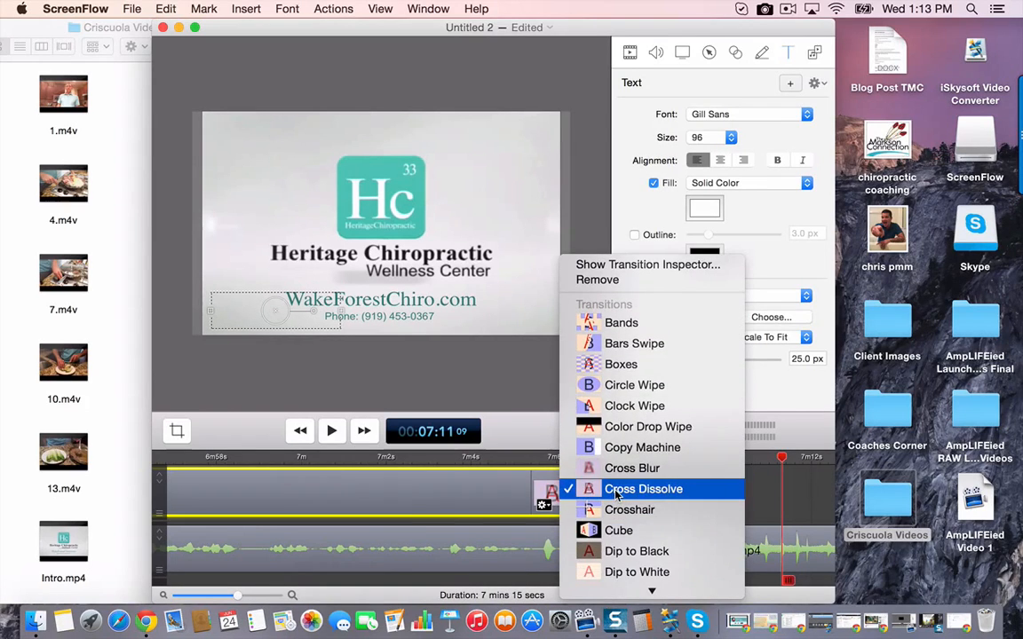
left_click(613, 489)
- Choose Cross Dissolve for the starting transition of the text clip
scroll(466, 487, "left", 20)
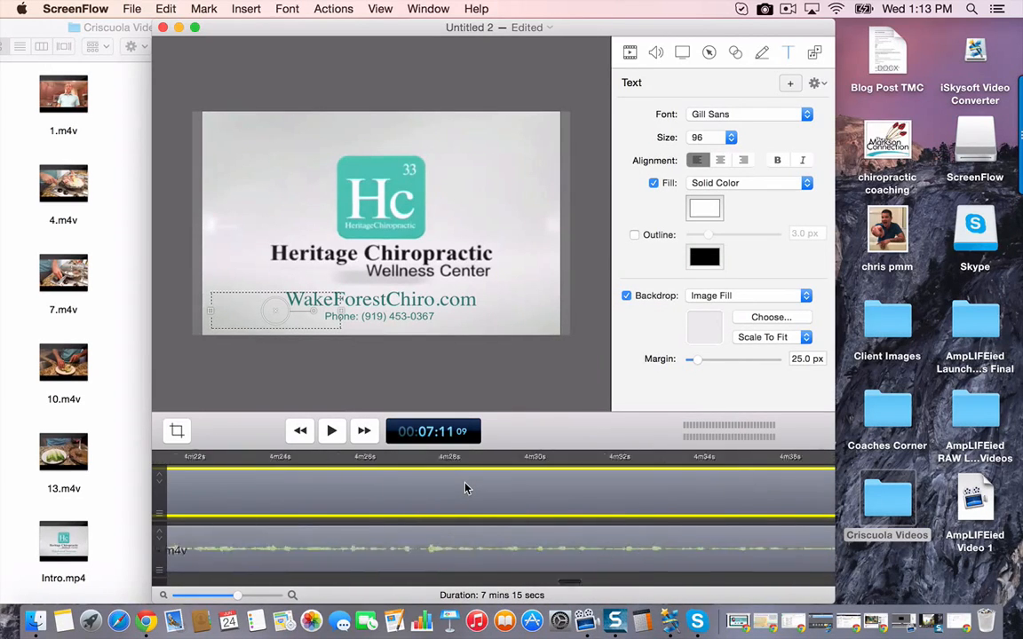
scroll(466, 488, "right", 5)
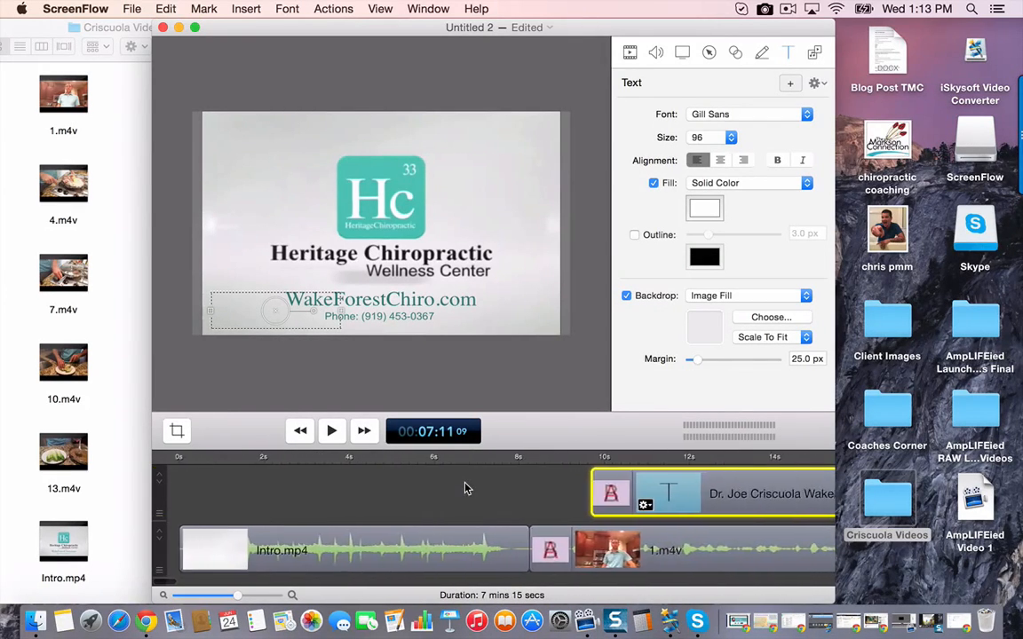
right_click(647, 482)
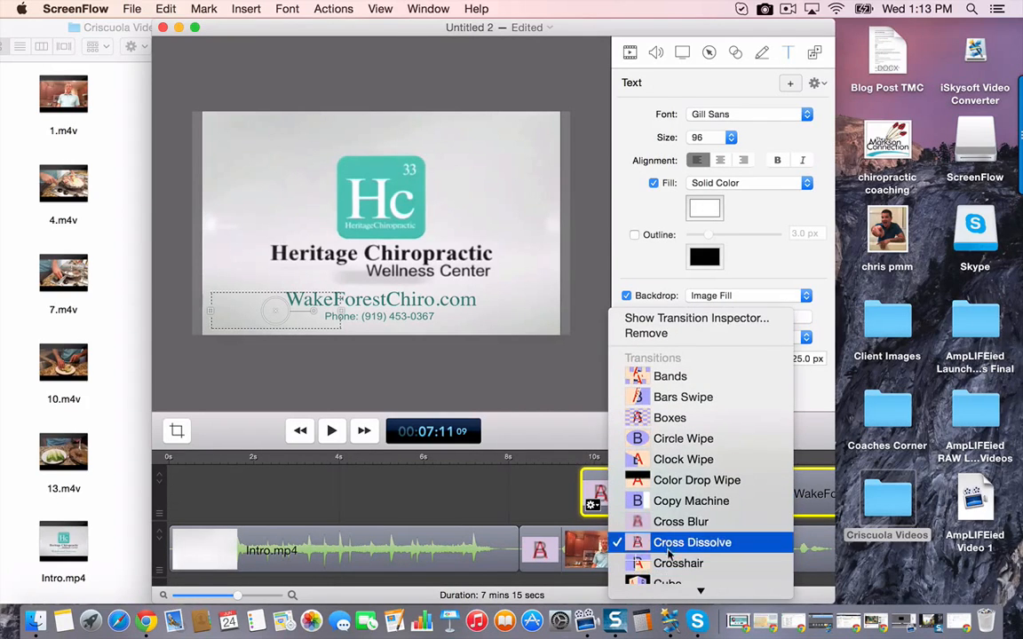
left_click(608, 543)
scroll(607, 543, "right", 3)
- Play the video from 00:00:07 28 to about 00:00:12 24 to review how the text fades in over 1.m4v
scroll(578, 545, "right", 3)
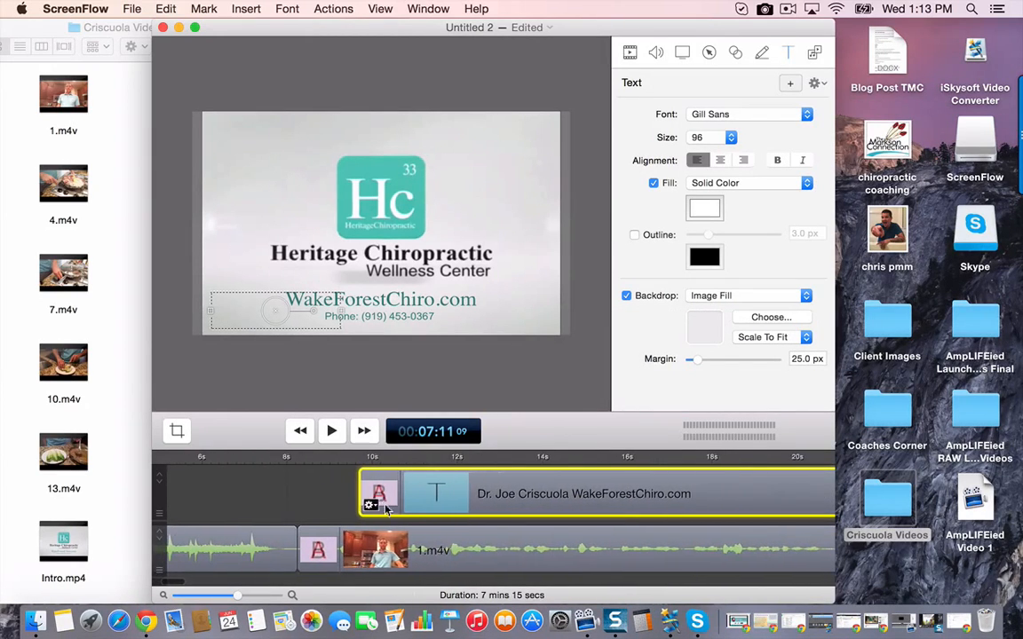
left_click(286, 457)
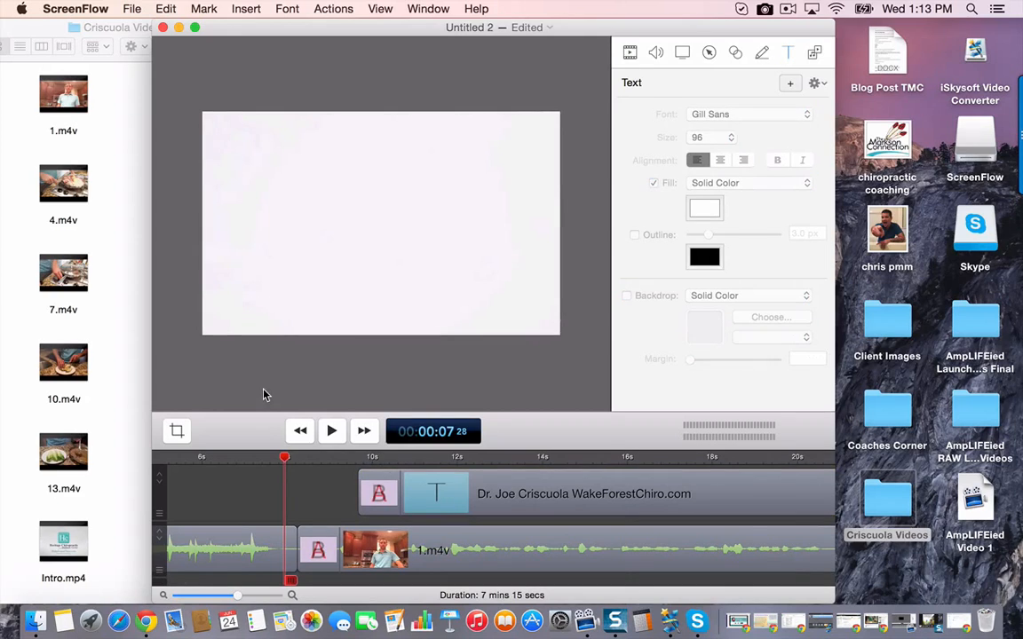
key("space")
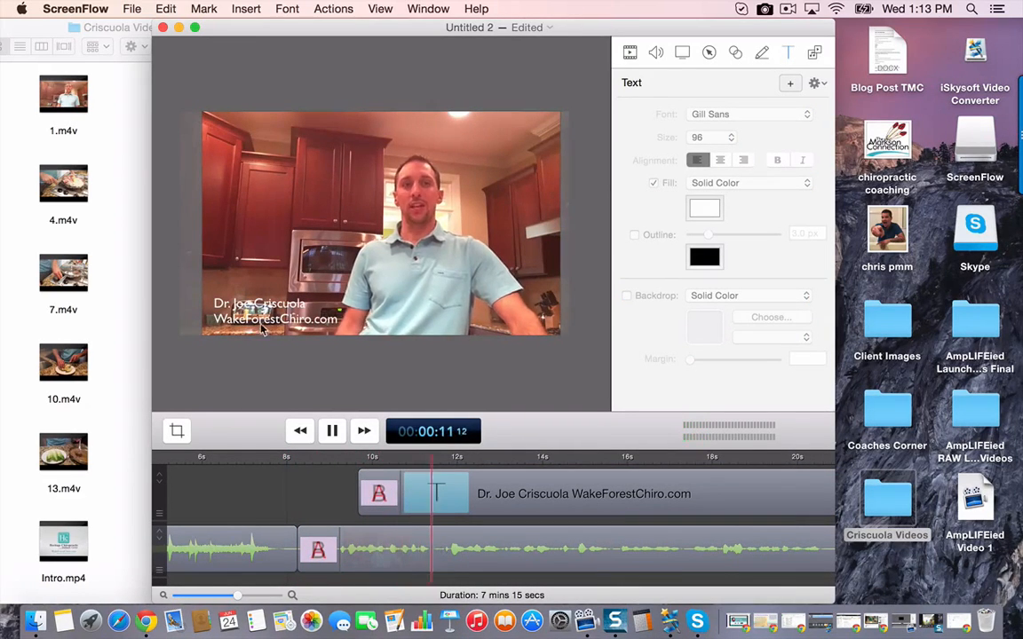
left_click(332, 432)
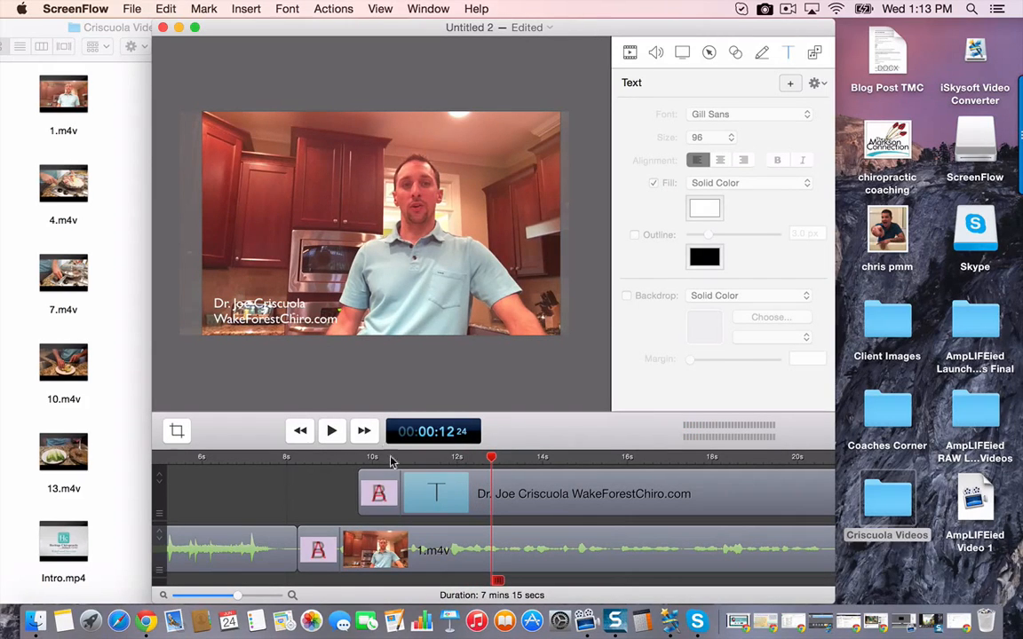
scroll(395, 399, "down", 5)
scroll(290, 385, "up", 3)
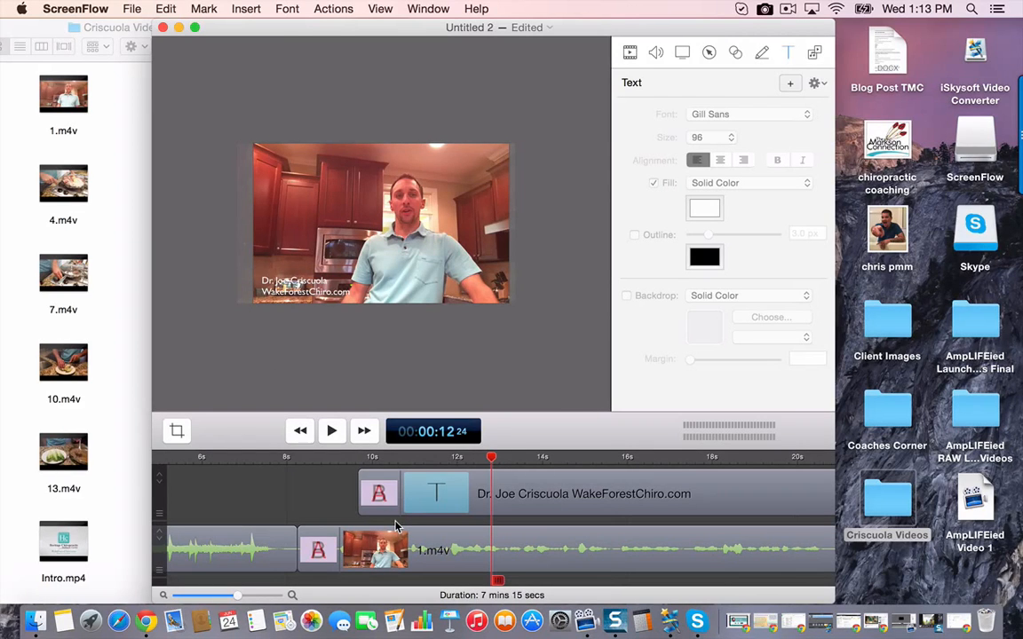
scroll(391, 515, "right", 5)
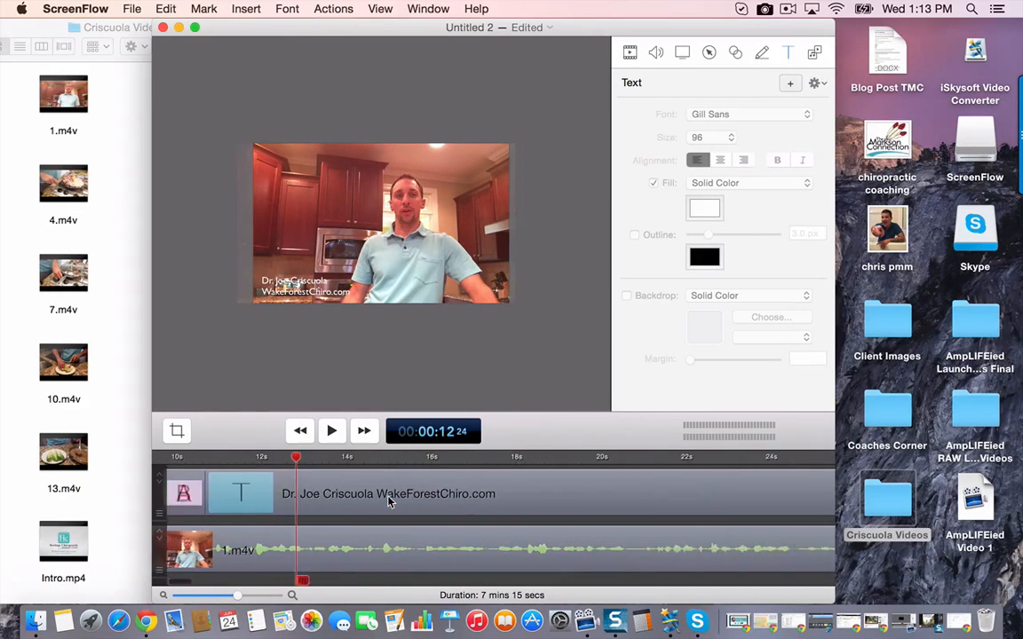
scroll(388, 502, "left", 2)
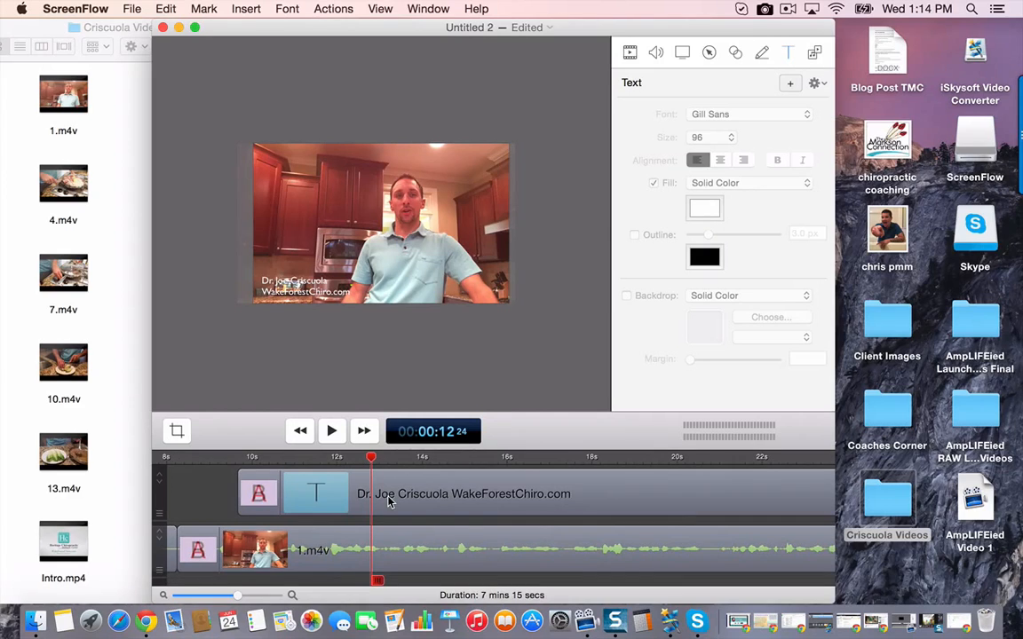
right_click(35, 629)
left_click(51, 498)
- Search This Mac in Finder for "audiojungle" and open the audiojungle-1686891-grunge-action-intro folder
type("a")
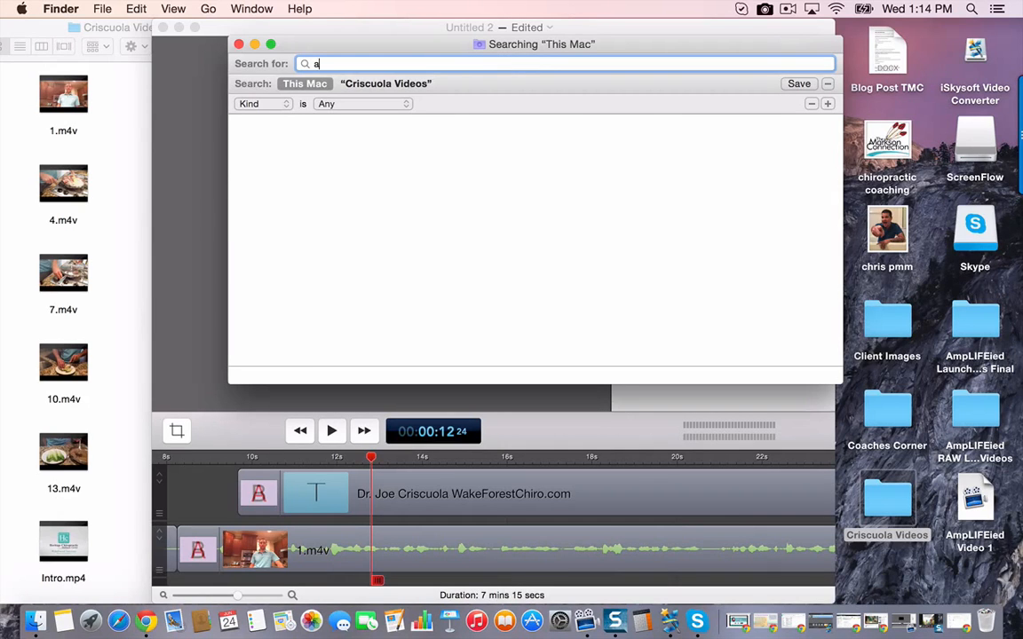
type("udiojungle")
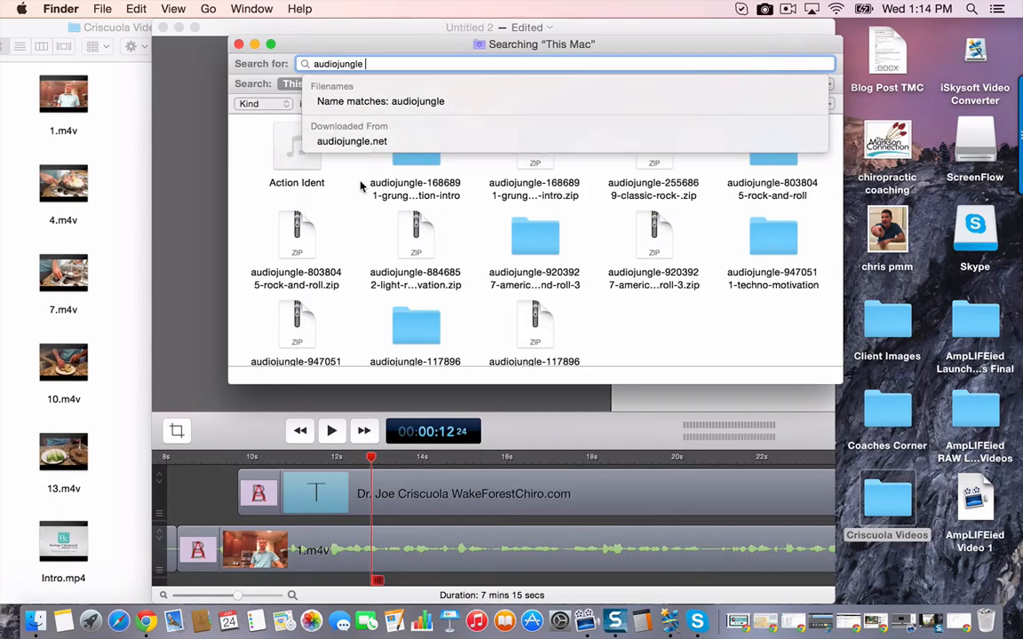
left_click(323, 164)
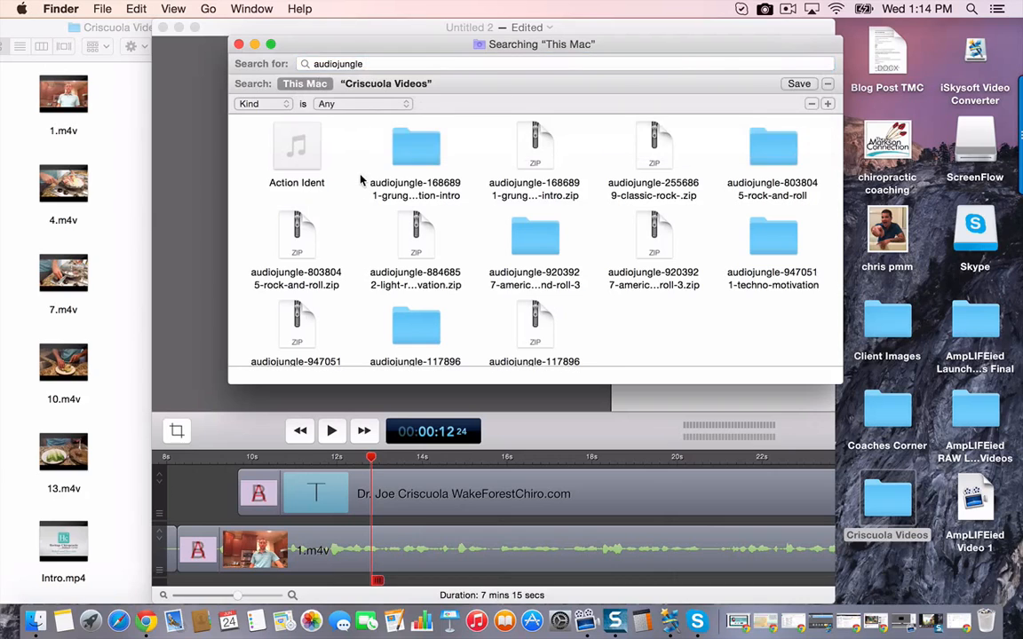
double_click(418, 153)
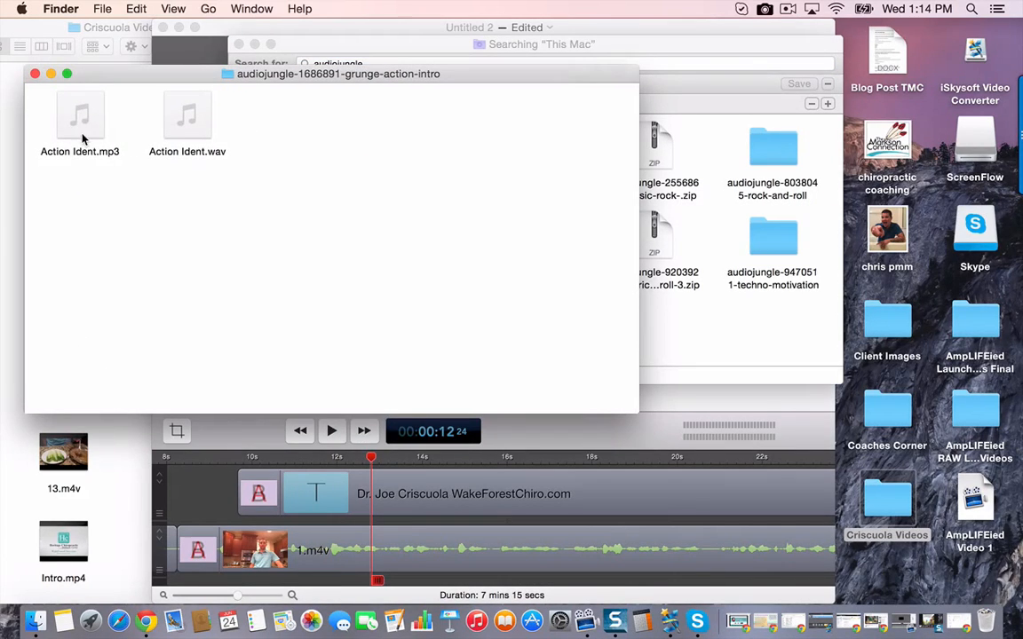
- Add Action Ident.mp3 to the ScreenFlow timeline on a track below 1.m4v, starting where 1.m4v begins
mouse_move(73, 124)
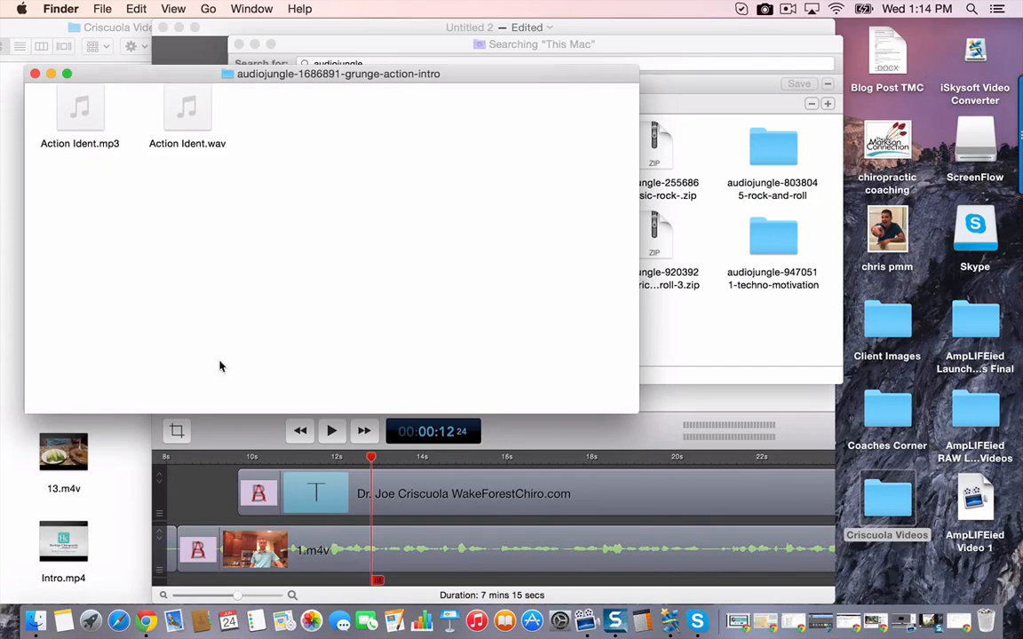
left_click(67, 99)
left_click_drag(224, 513, 365, 570)
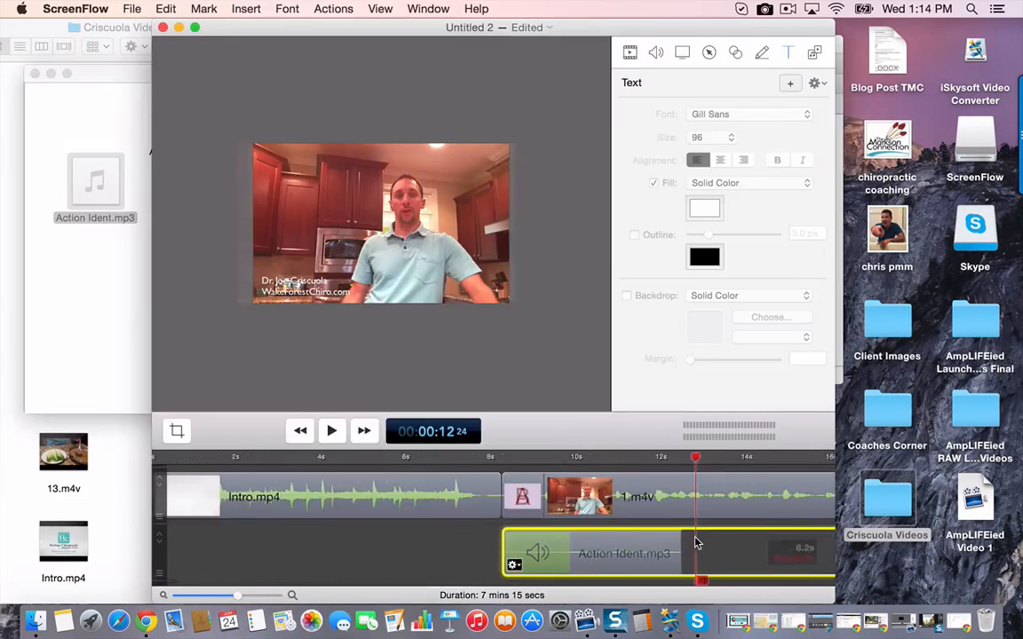
scroll(697, 541, "right", 5)
- Add starting and ending transitions to the Action Ident.mp3 clip
right_click(392, 554)
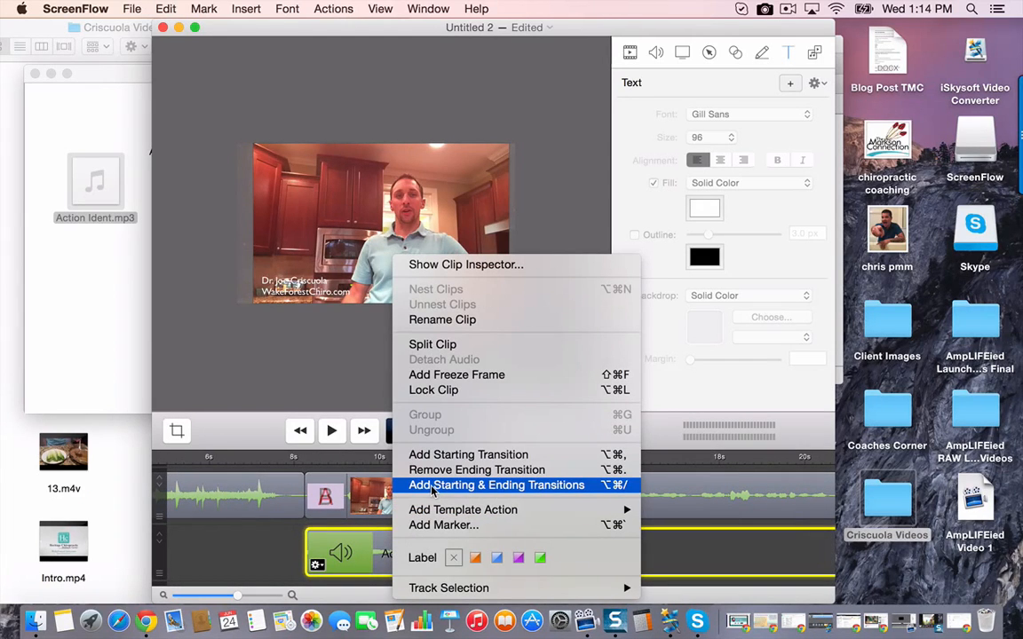
left_click(432, 485)
scroll(447, 548, "right", 3)
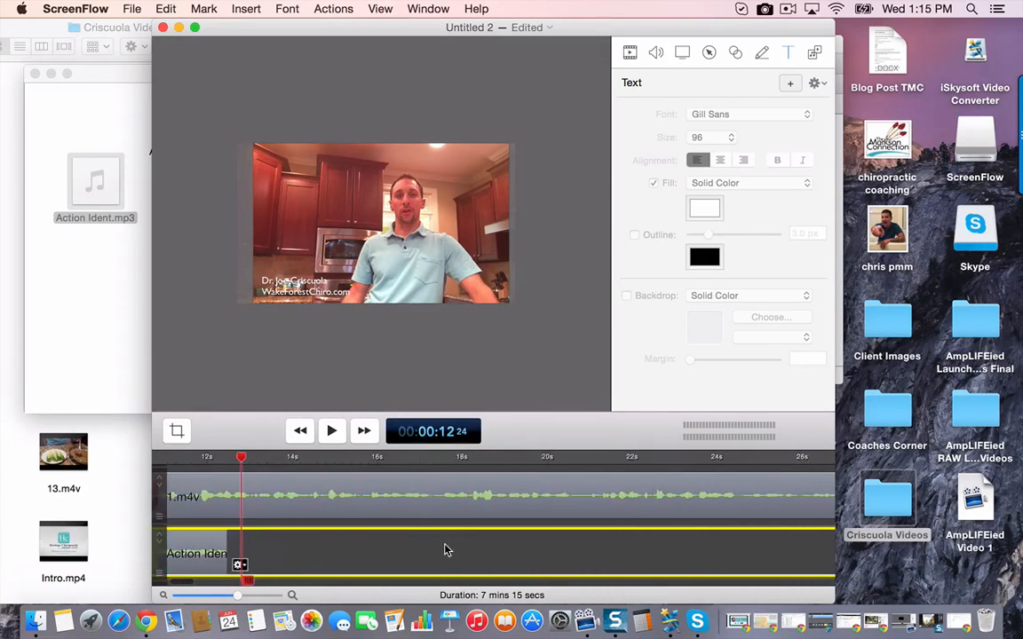
scroll(447, 551, "left", 5)
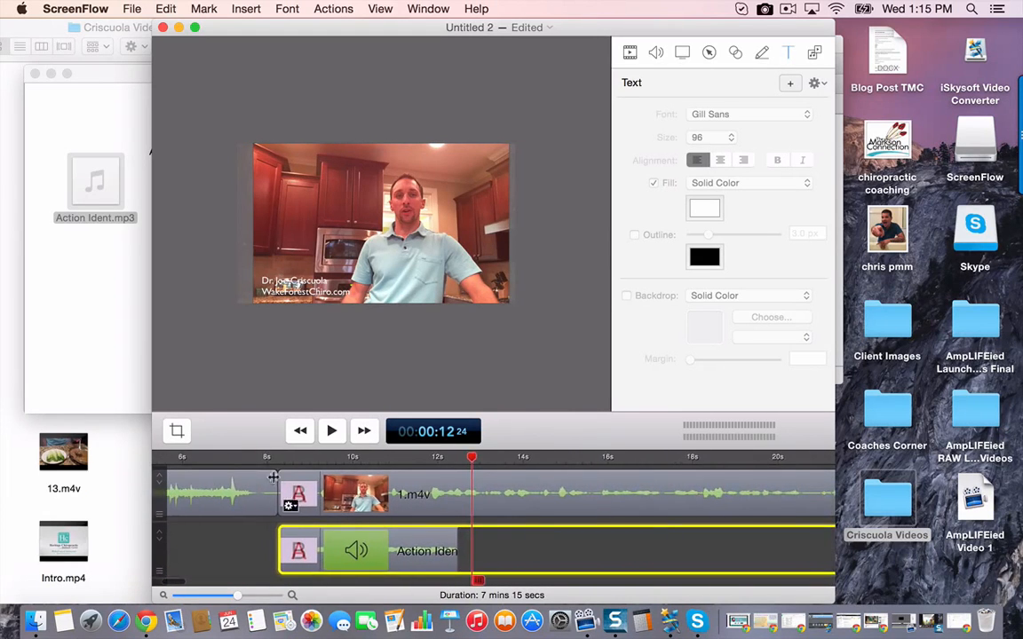
- Play the video from 00:00:07 26 to about 00:00:17 23 to hear the music under 1.m4v
left_click(264, 460)
left_click(263, 404)
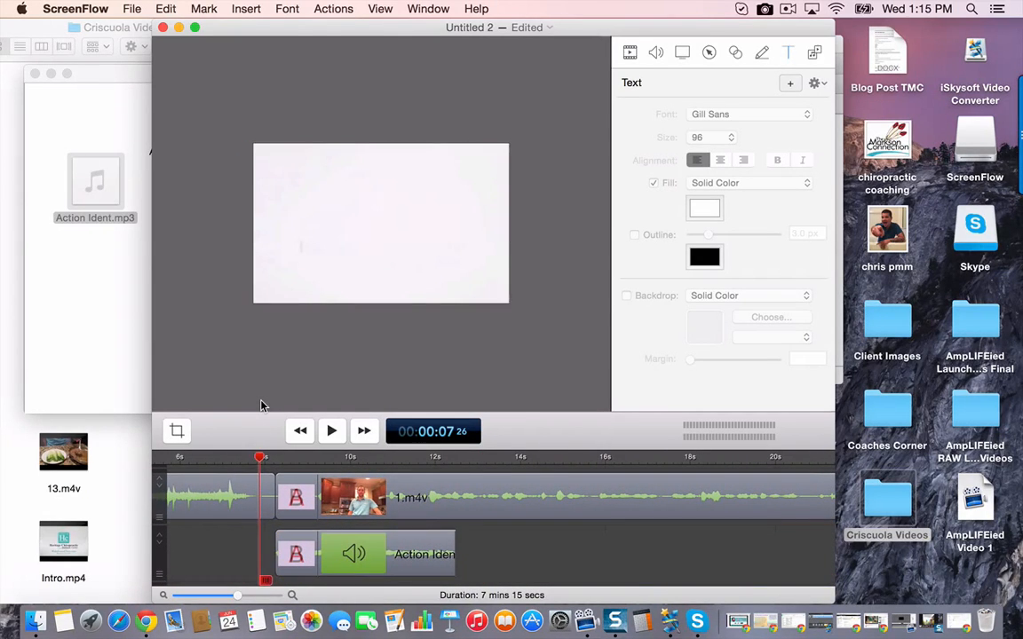
key("space")
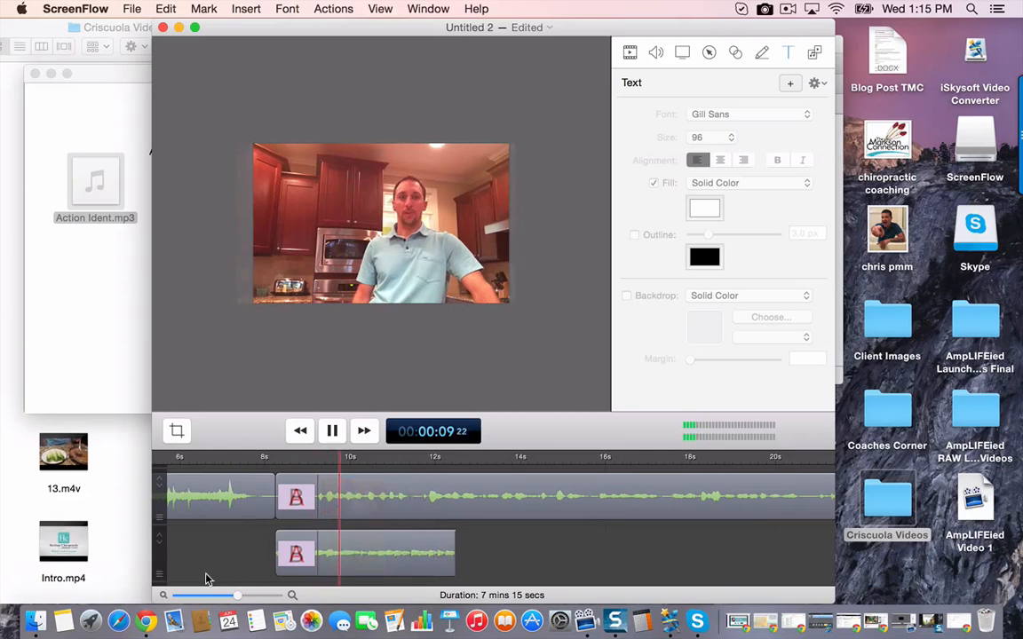
scroll(214, 577, "right", 5)
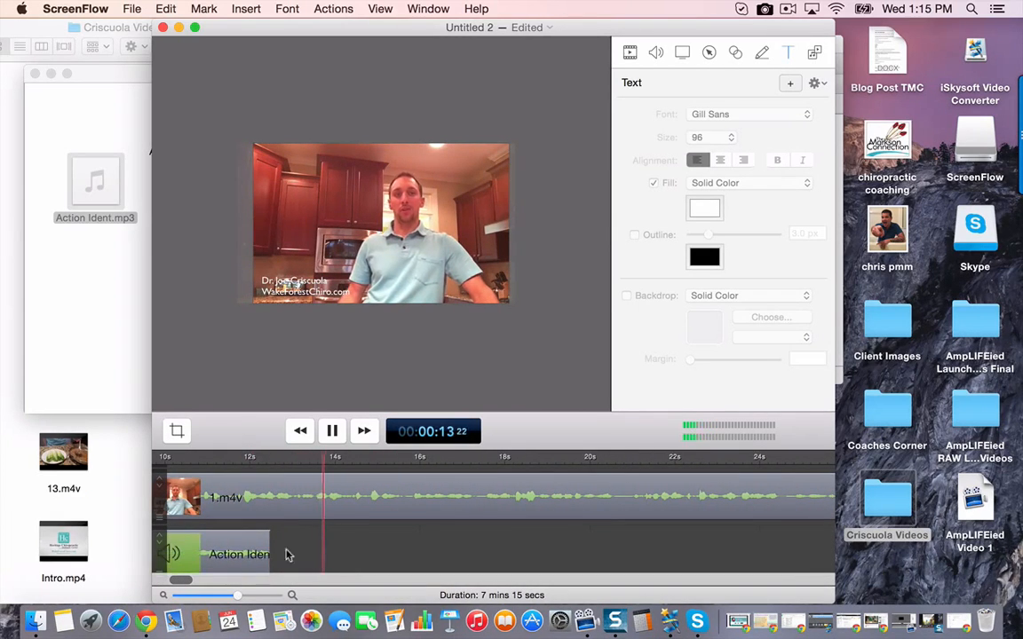
scroll(389, 549, "right", 1)
scroll(365, 551, "right", 1)
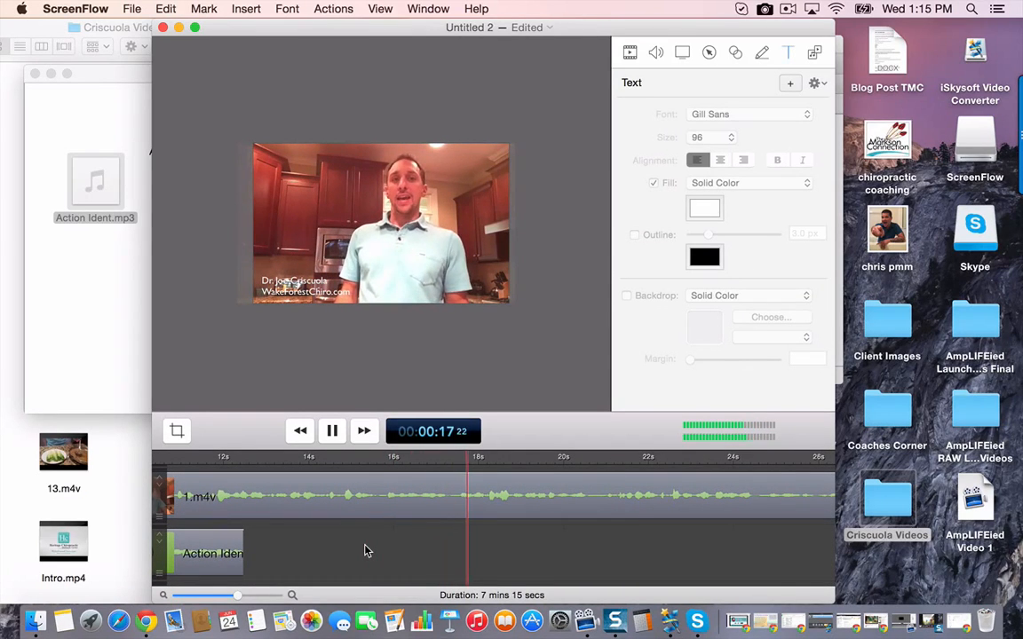
key("space")
- Lower the Action Ident.mp3 volume to 26% and play the section to judge the level
left_click(366, 551)
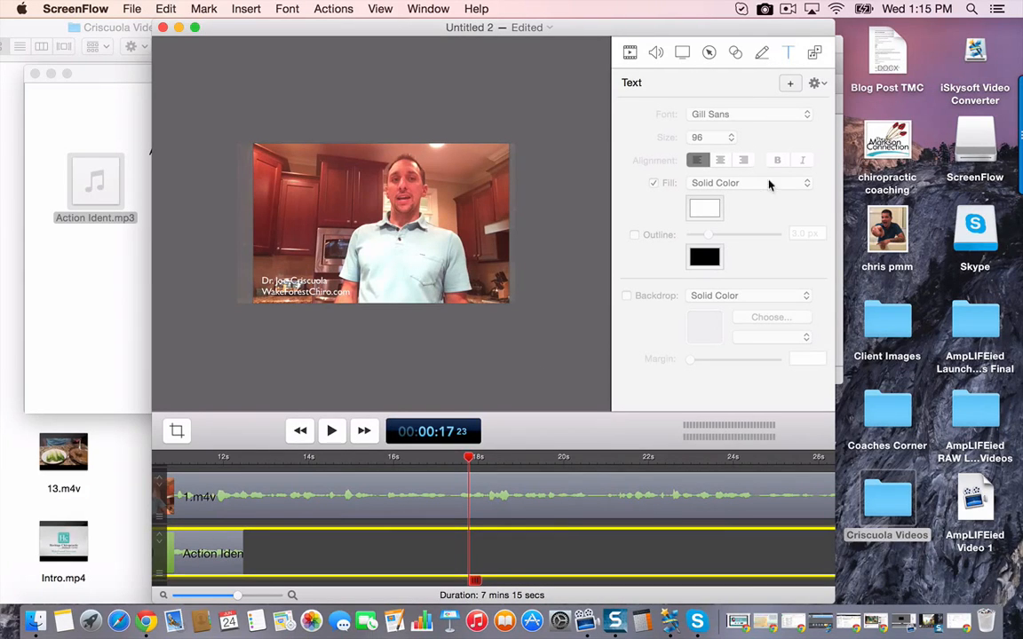
left_click(657, 53)
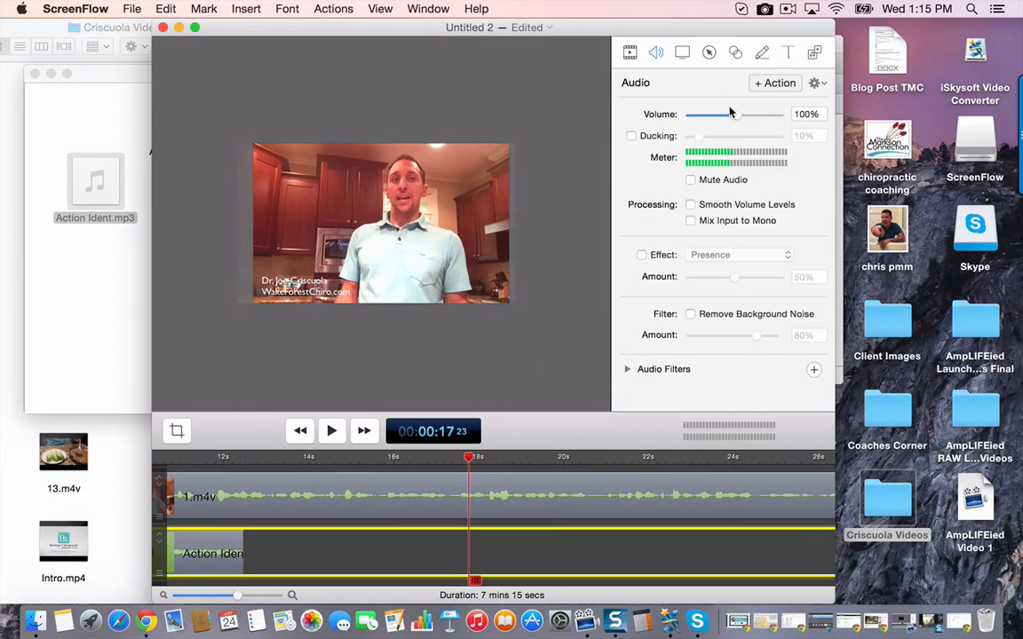
left_click_drag(736, 114, 700, 129)
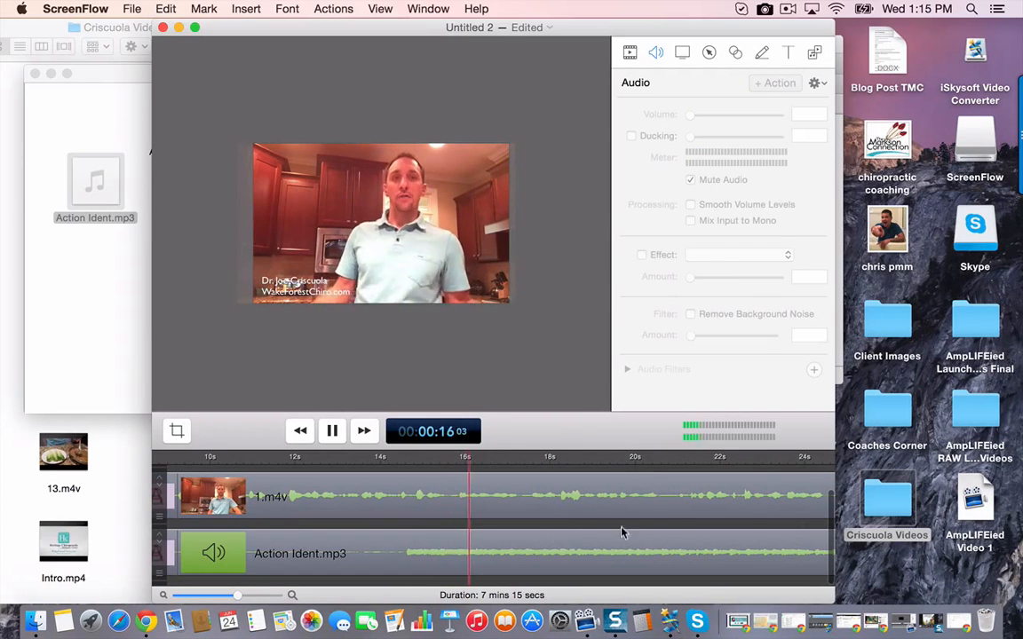
key("space")
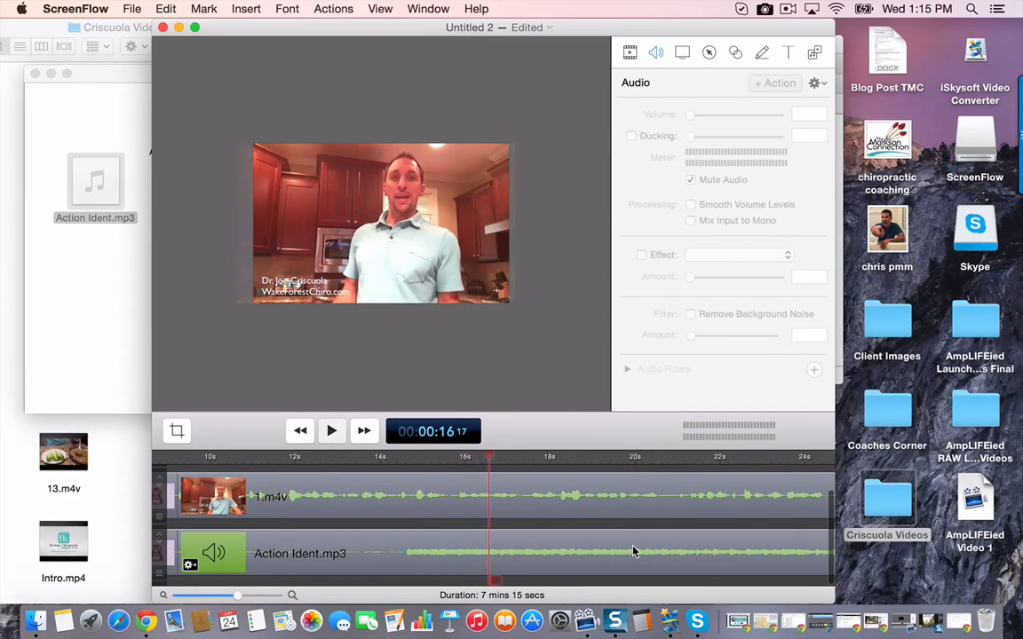
- Set the Action Ident.mp3 volume to 10% and play from 00:00:16 17 to about 00:00:19 23
left_click(633, 552)
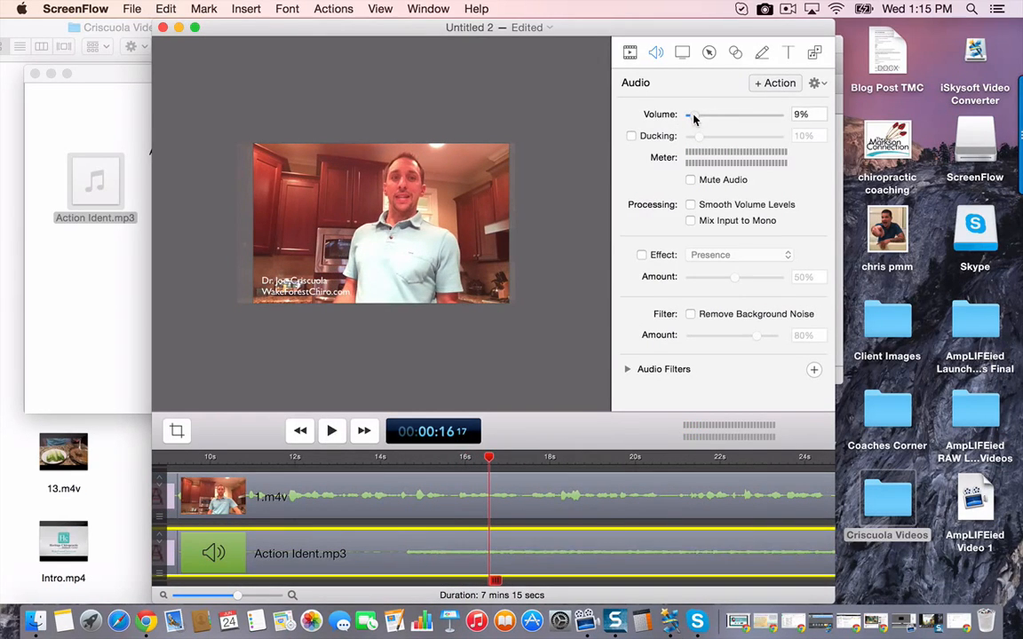
left_click_drag(695, 119, 695, 119)
key("space")
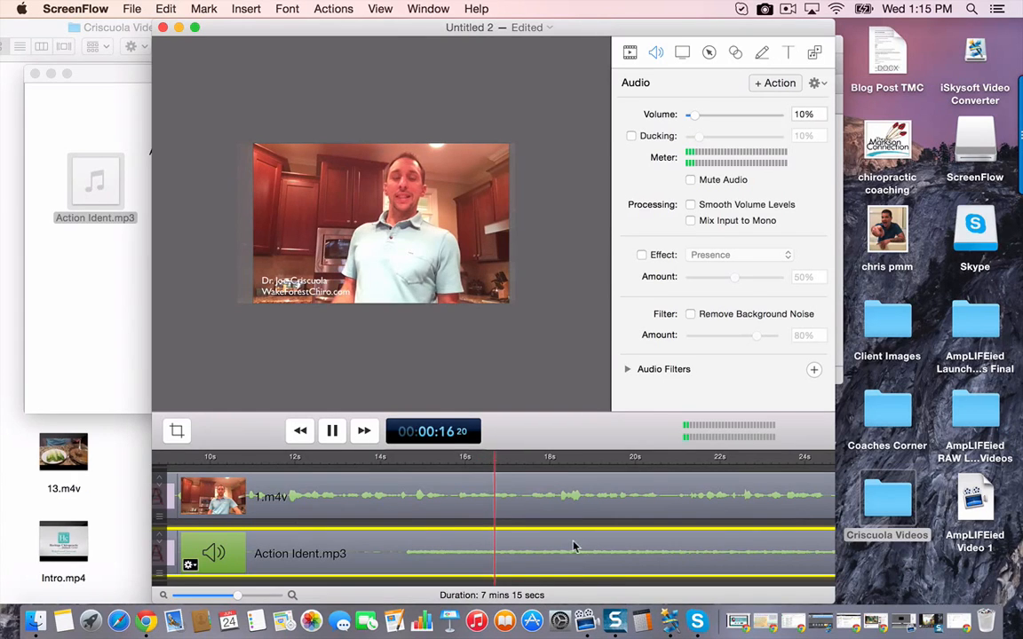
scroll(568, 546, "right", 1)
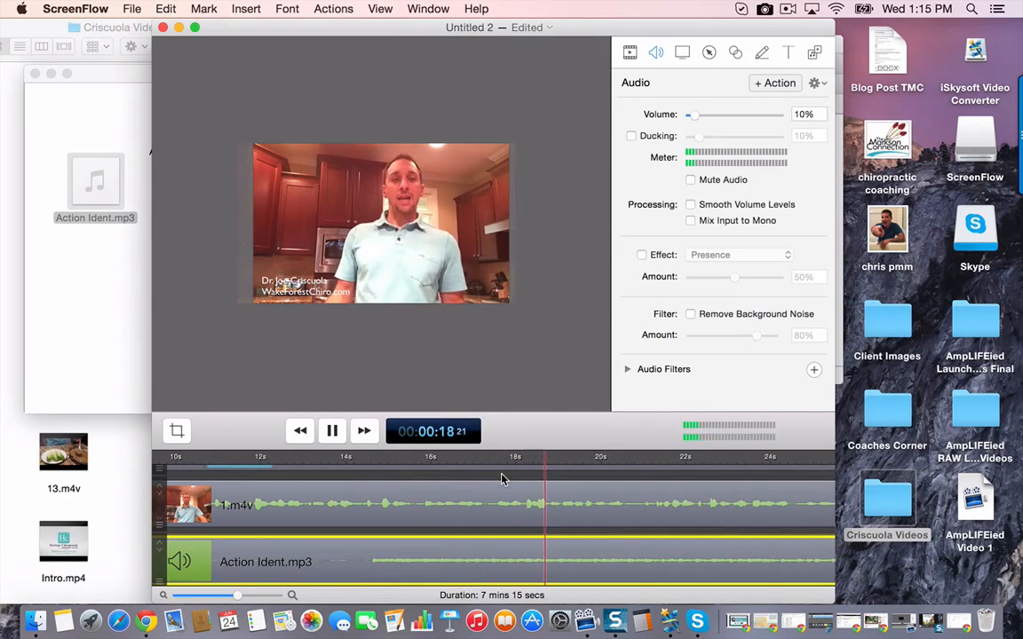
key("space")
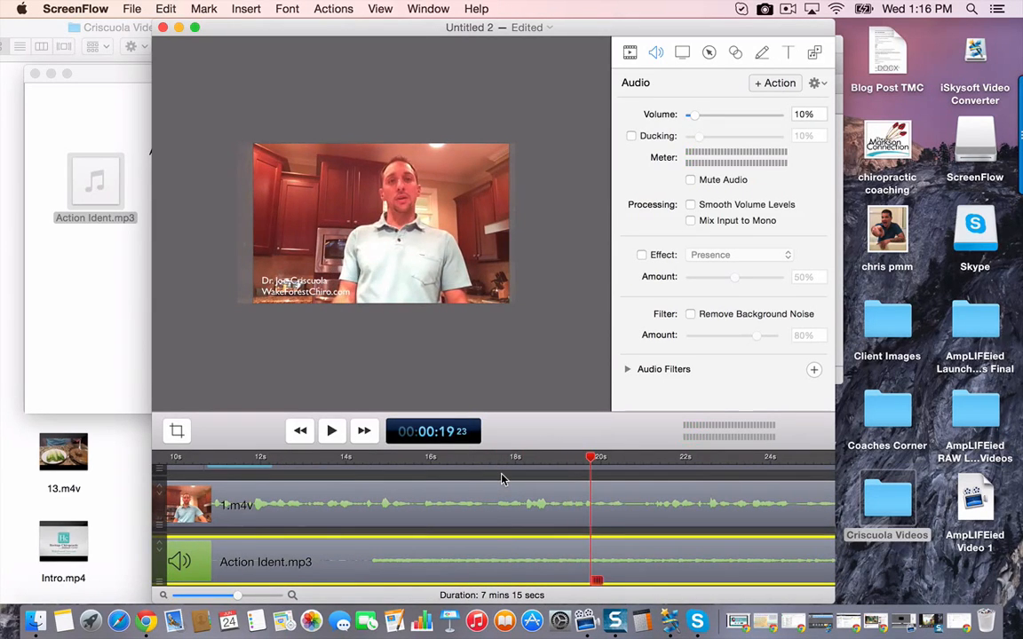
- Raise the volume of 1.m4v to 300%
left_click(293, 518)
scroll(295, 515, "left", 3)
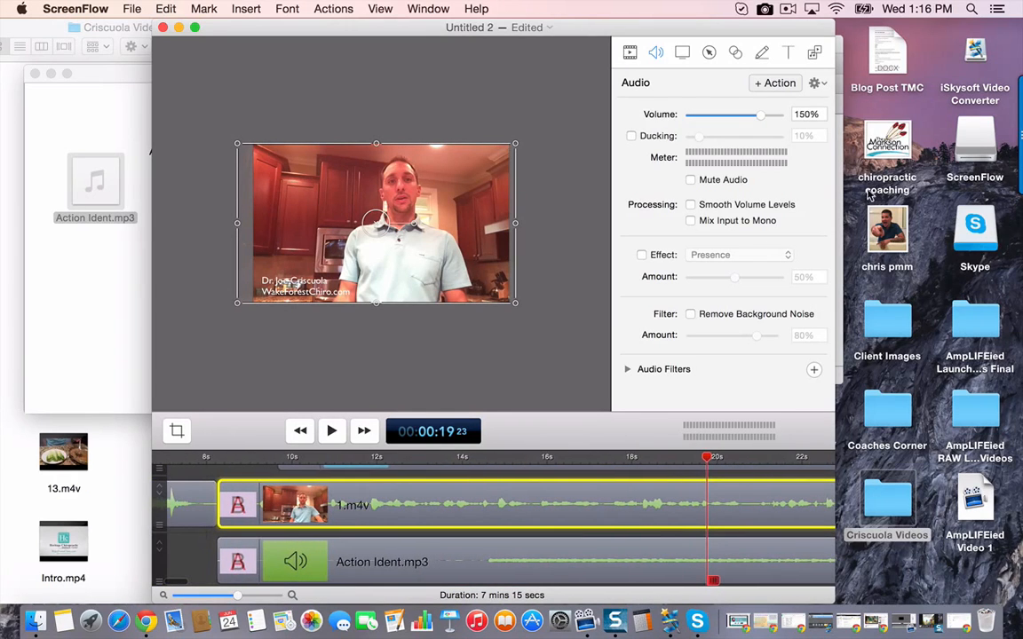
left_click(805, 115)
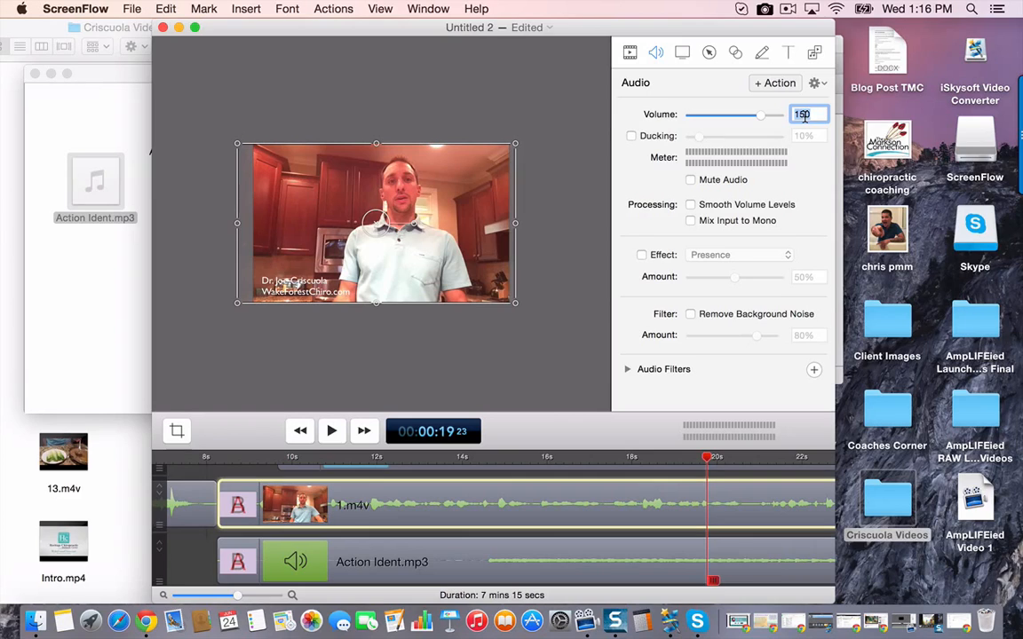
type("2")
key("Return")
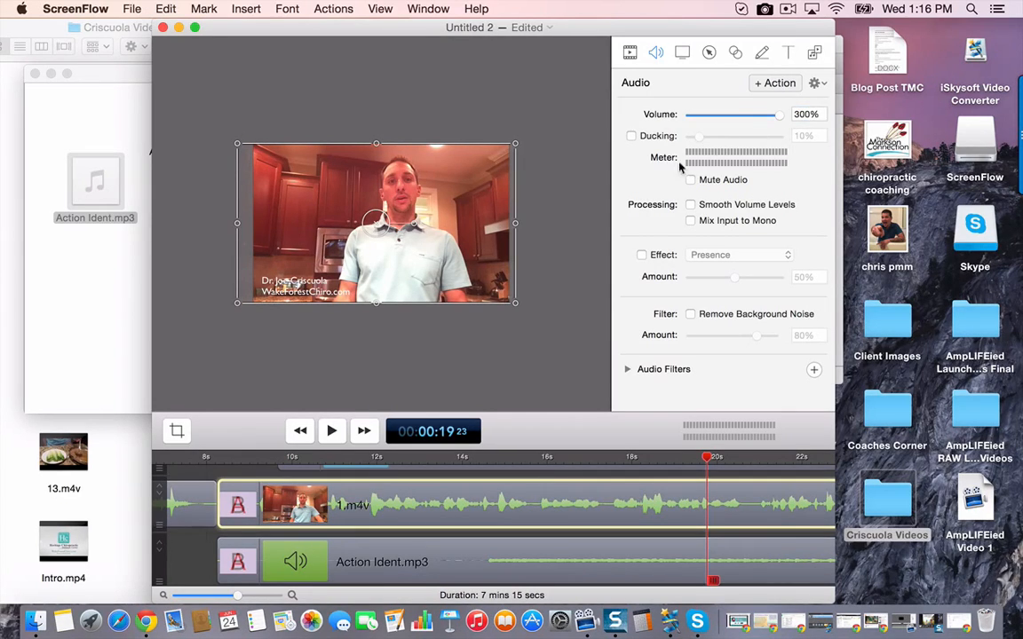
- Play from about 00:00:14 to 00:00:19 to compare the speech level of 1.m4v with the music
left_click(462, 458)
key("space")
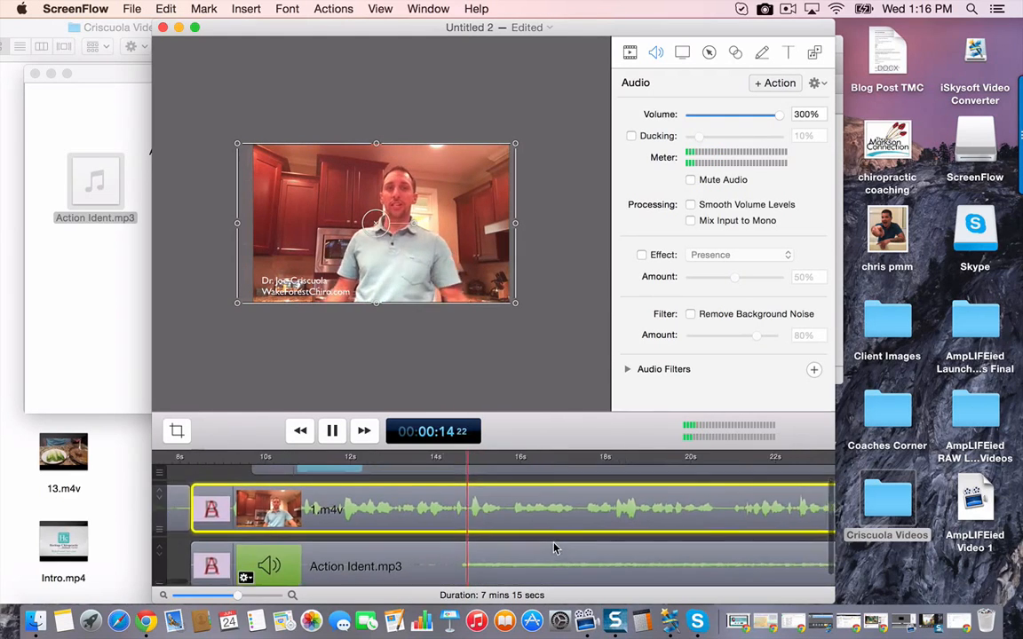
scroll(554, 548, "right", 5)
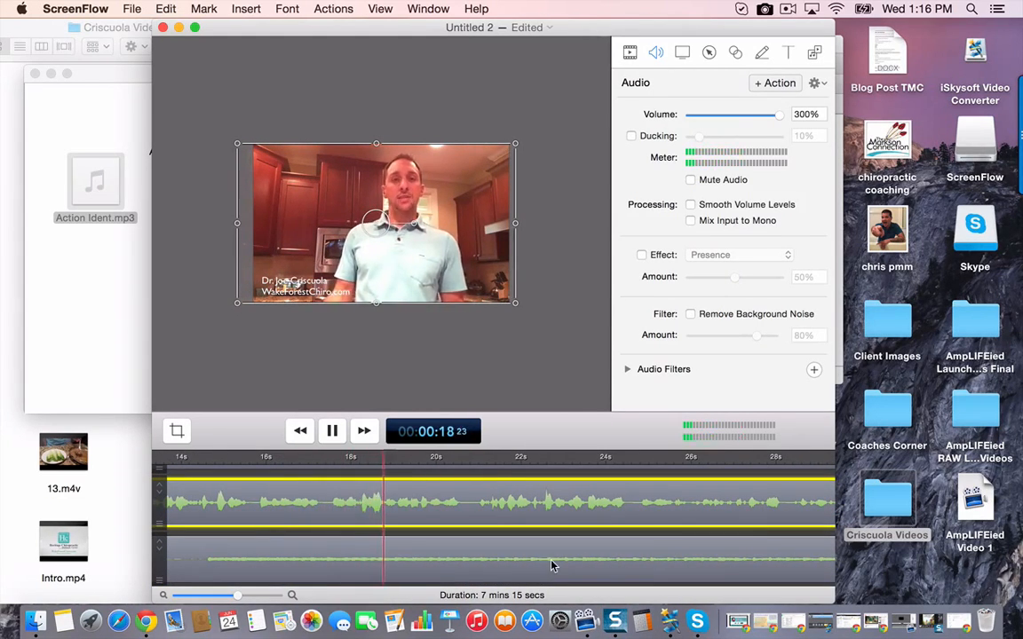
key("space")
- Set the volume of 1.m4v to 500%
double_click(808, 114)
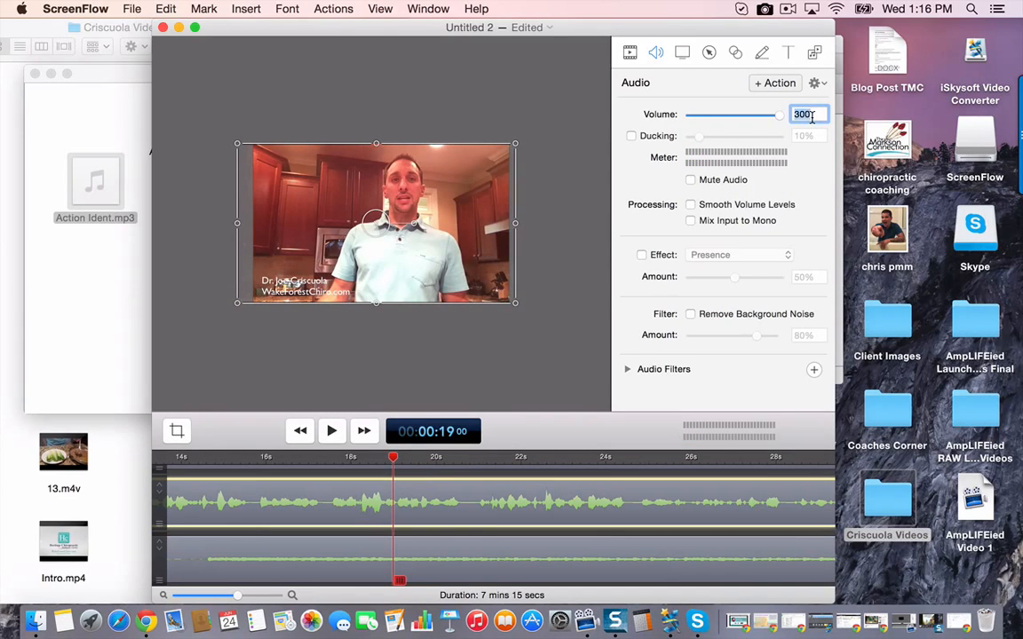
type("5")
key("Return")
- Play from 00:00:19 to about 00:00:24 15 to check the louder speech against the background music
key("space")
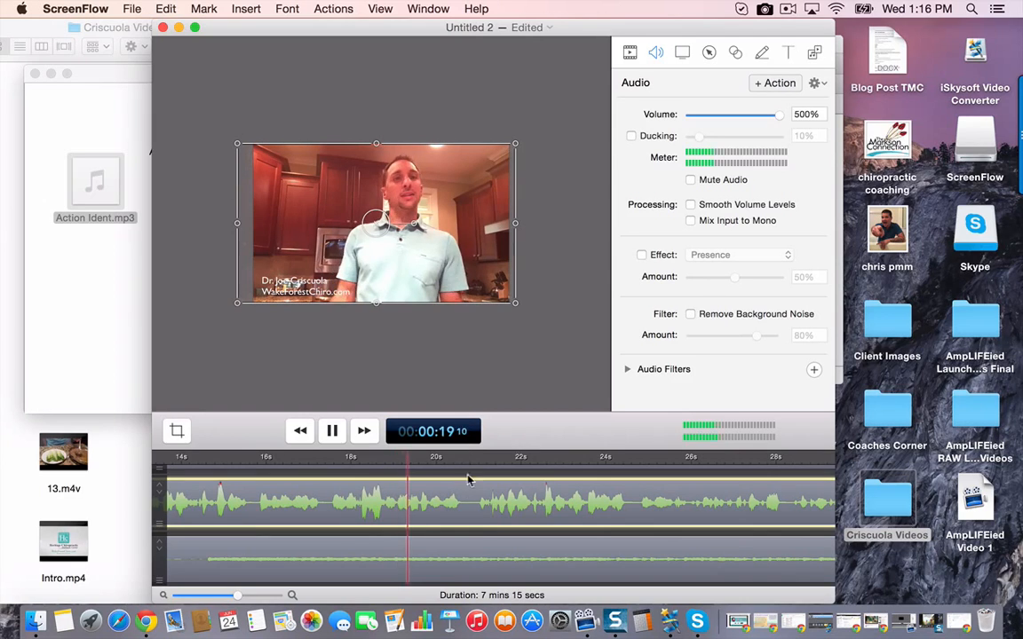
scroll(486, 531, "down", 1)
scroll(486, 531, "right", 4)
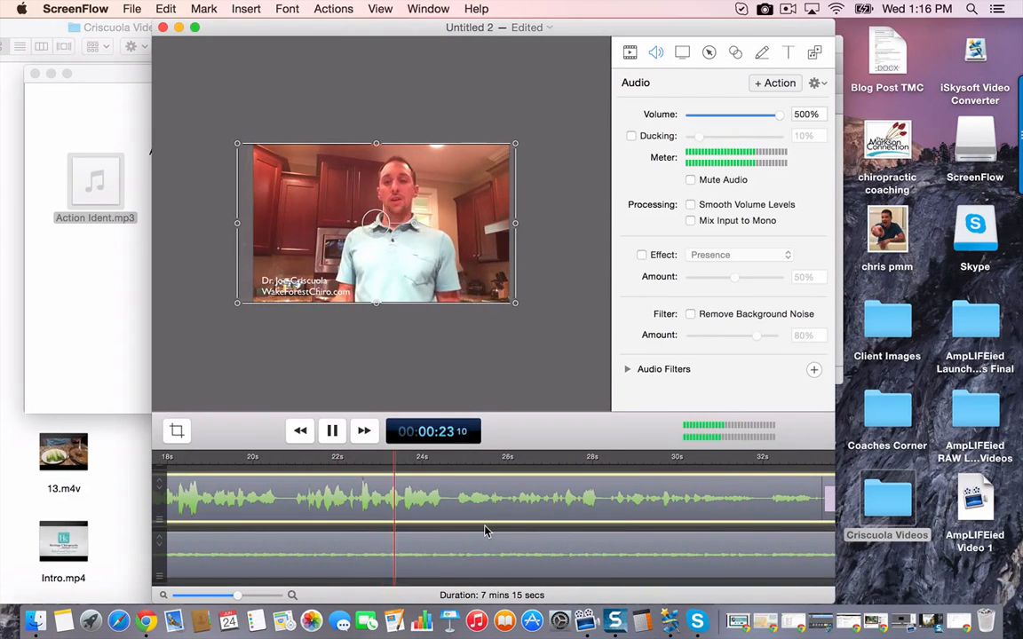
key("space")
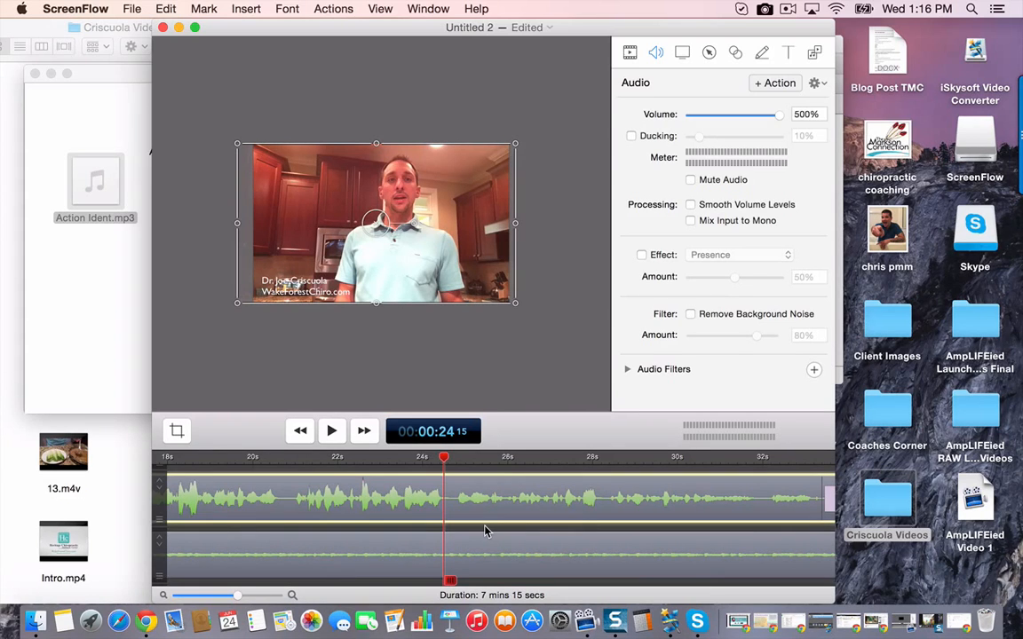
- Examine where the Action Ident.mp3 clip ends on the timeline relative to 3.m4v
left_click(507, 532)
scroll(520, 531, "right", 10)
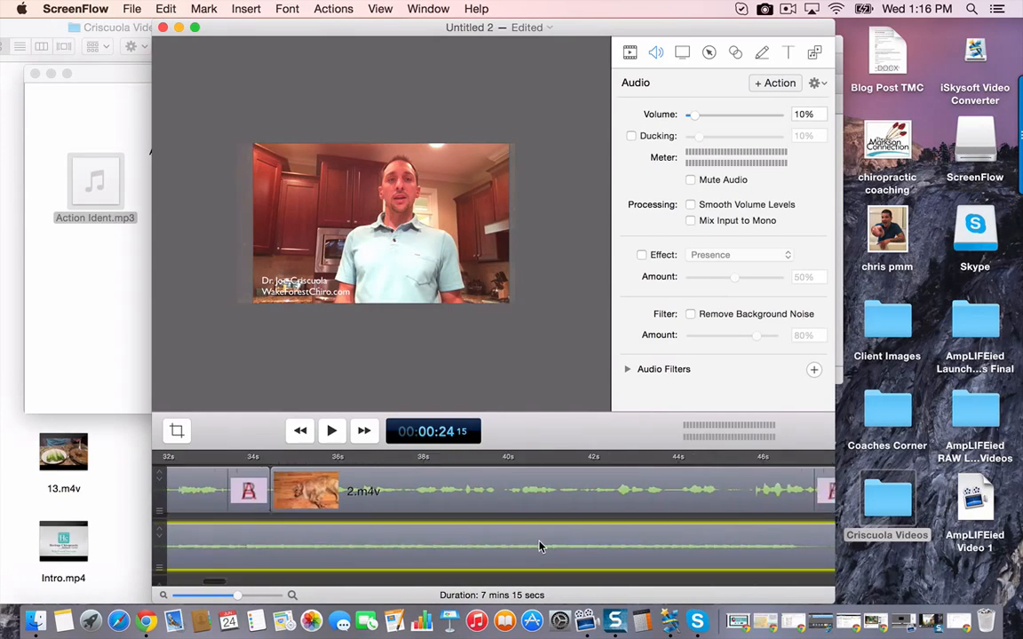
scroll(539, 547, "right", 5)
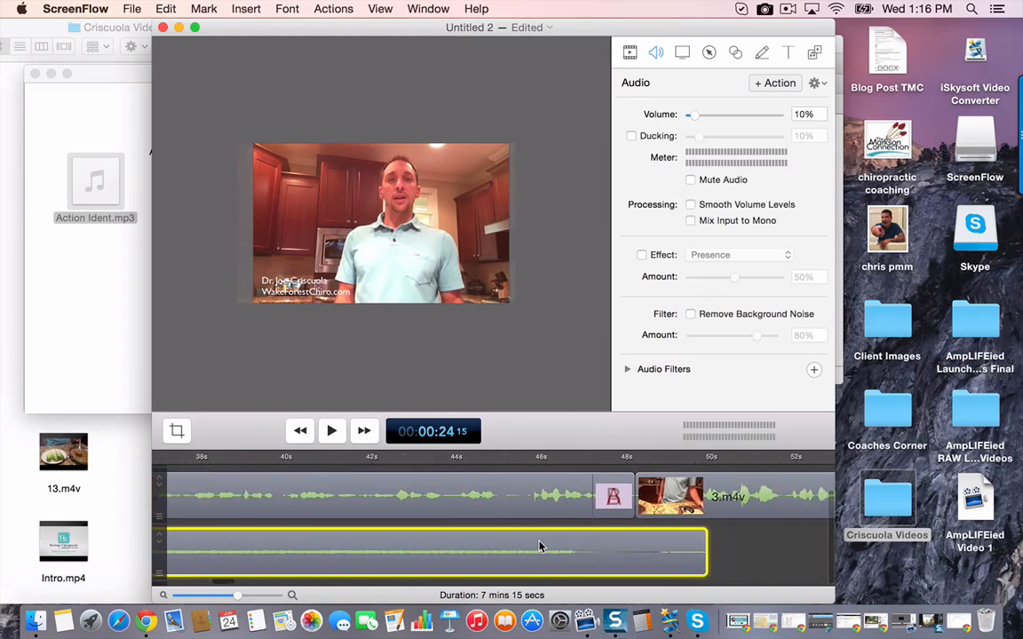
scroll(539, 547, "right", 3)
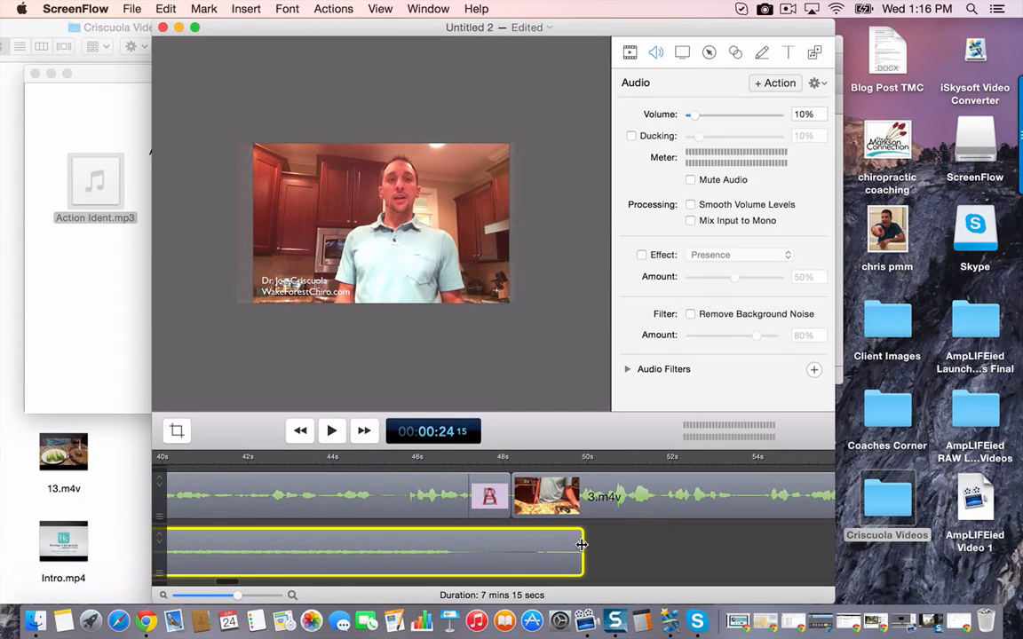
left_click(632, 536)
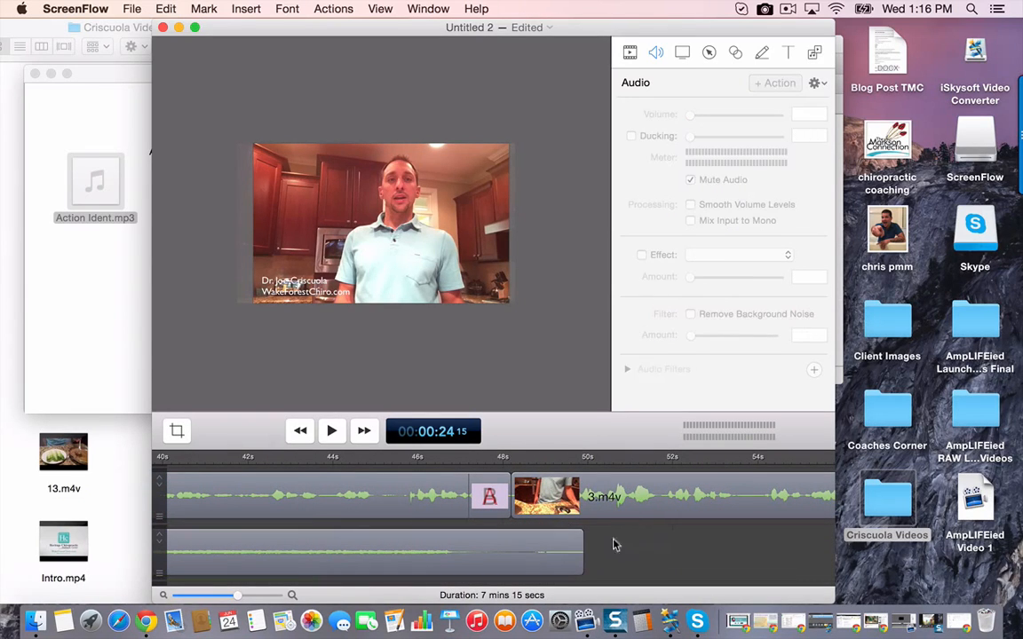
- Switch to Finder and bring the folder holding the numbered clips to the front
left_click(112, 278)
left_click(10, 134)
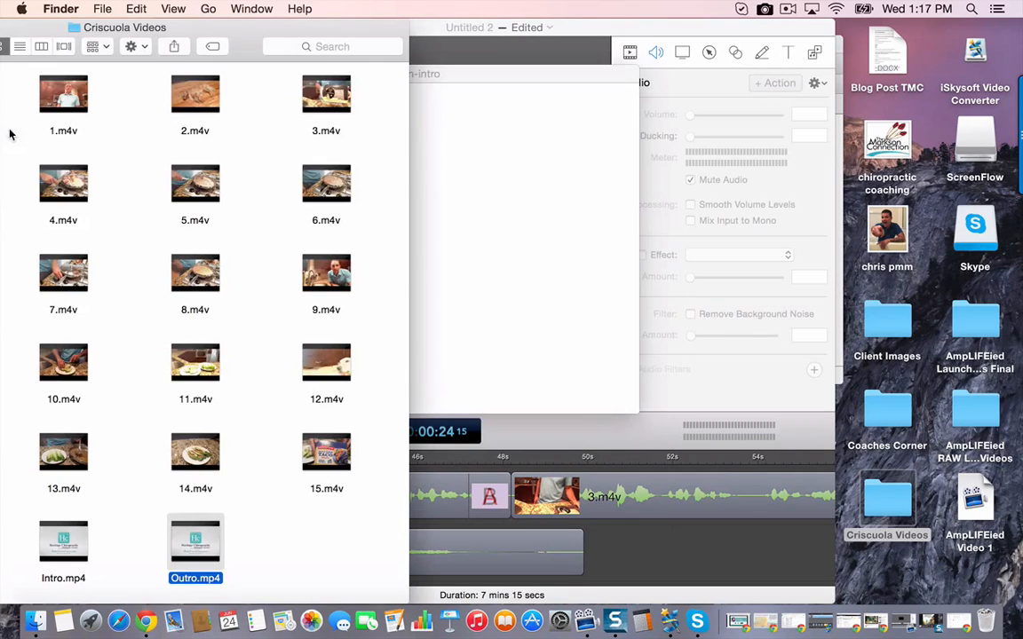